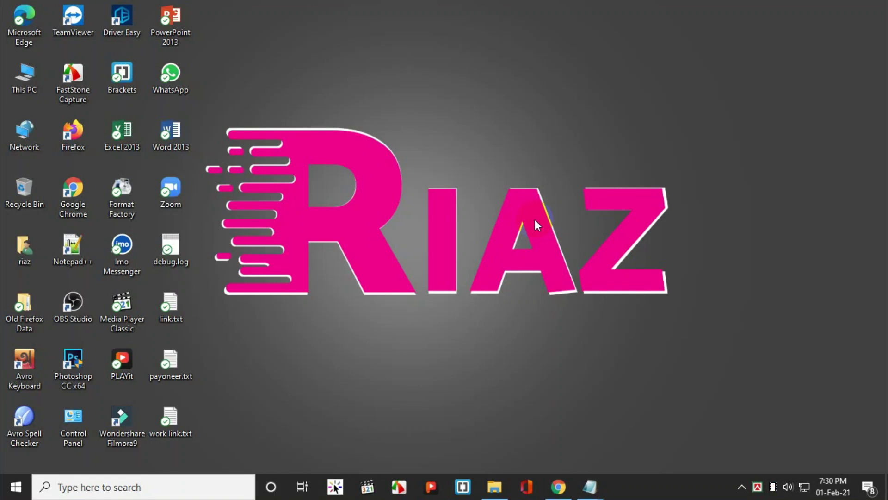
Step: Refresh the desktop twice, then open application.docx from the record folder in Word
right_click(565, 110)
click(588, 146)
right_click(522, 119)
click(543, 154)
click(494, 487)
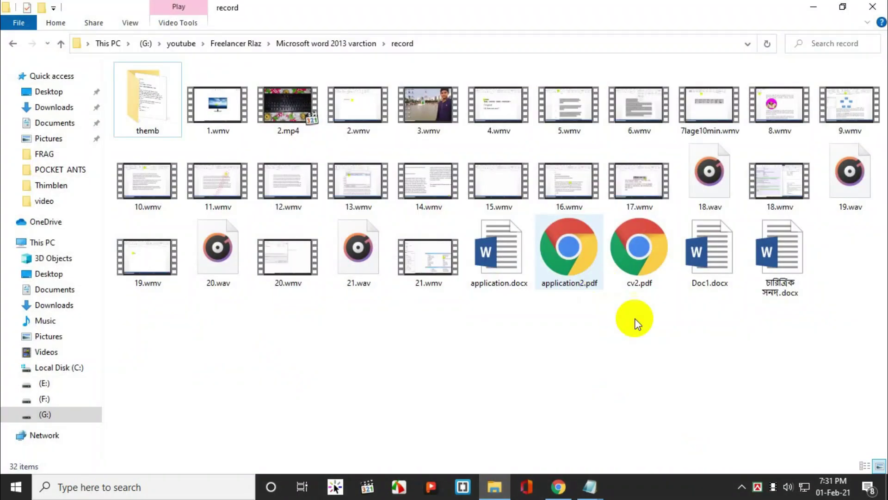
double_click(505, 229)
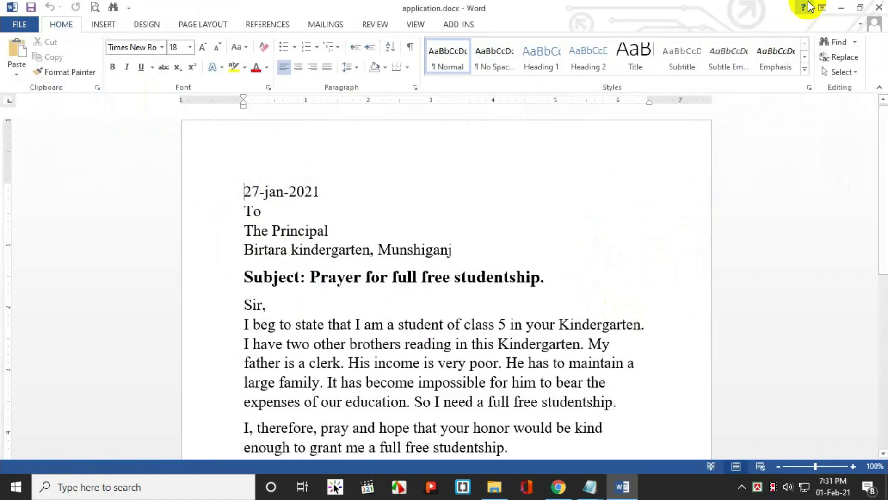
click(808, 4)
click(567, 60)
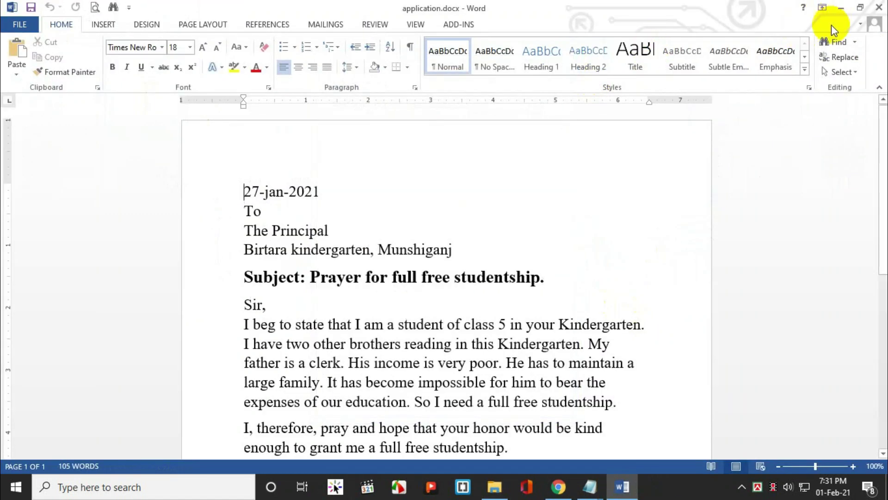
scroll(425, 231, down, 1)
scroll(423, 237, down, 4)
scroll(426, 239, down, 1)
scroll(416, 236, up, 3)
scroll(416, 238, down, 4)
click(314, 186)
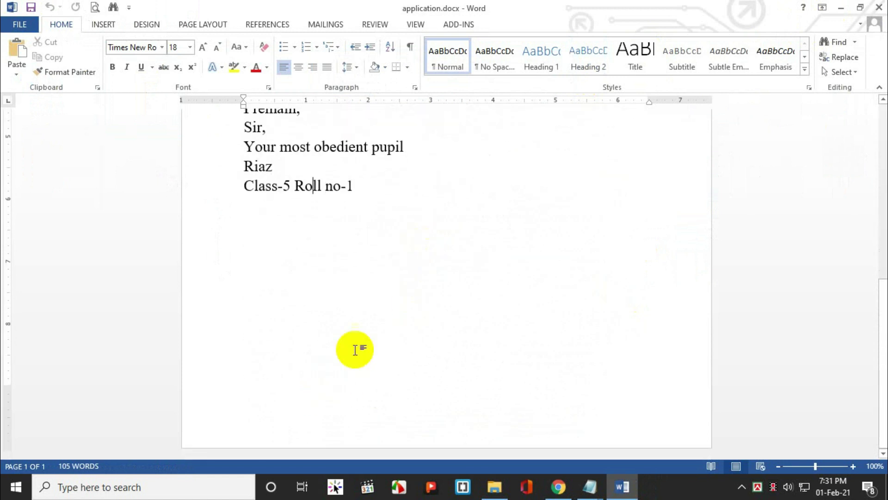
scroll(389, 301, up, 3)
scroll(404, 279, up, 4)
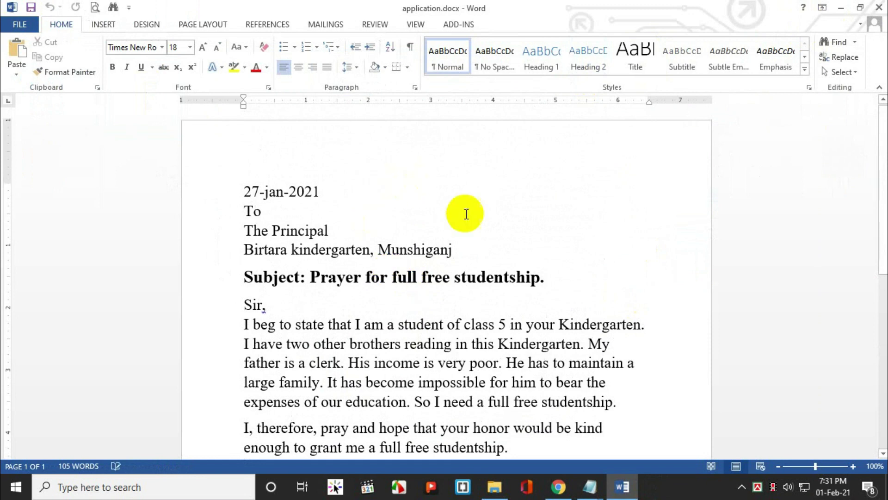
key(ctrl+a)
click(355, 213)
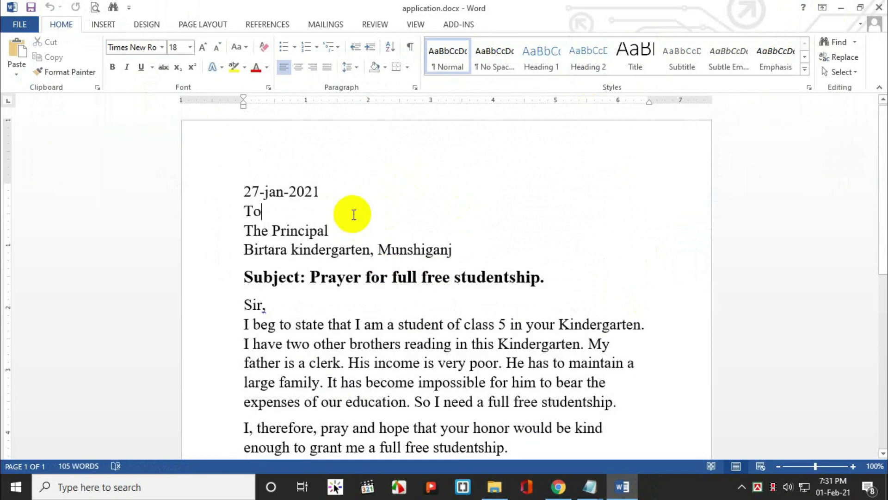
click(224, 193)
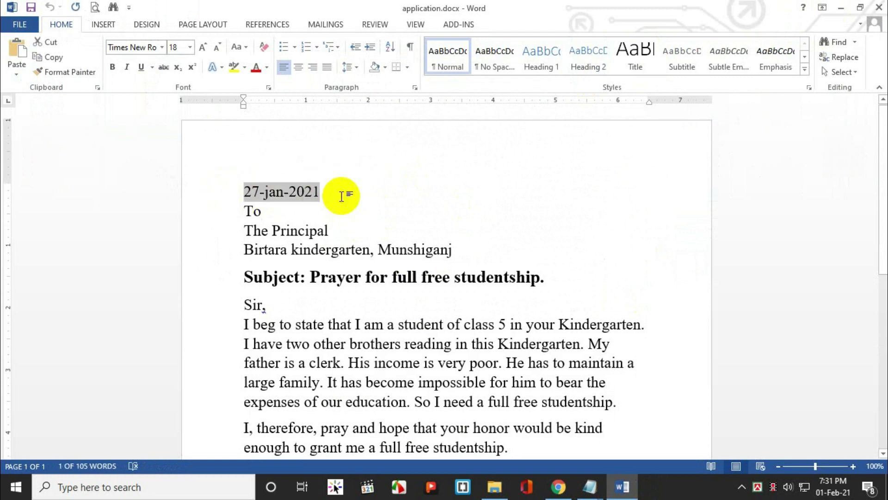
click(341, 195)
text(27-jan-2021)
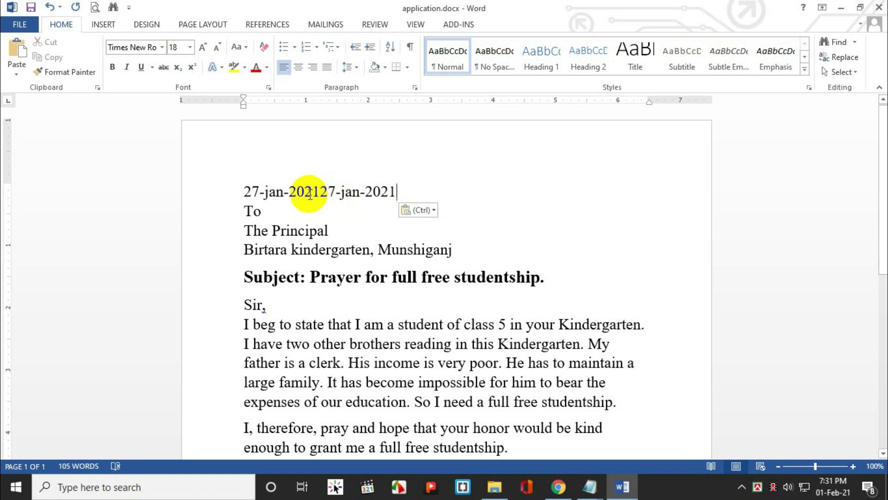
drag(321, 191, 470, 187)
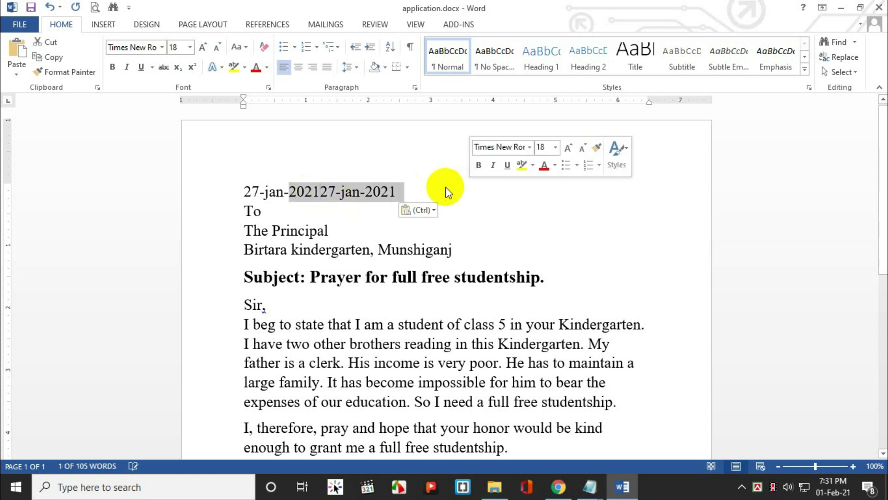
click(401, 192)
drag(400, 192, 350, 200)
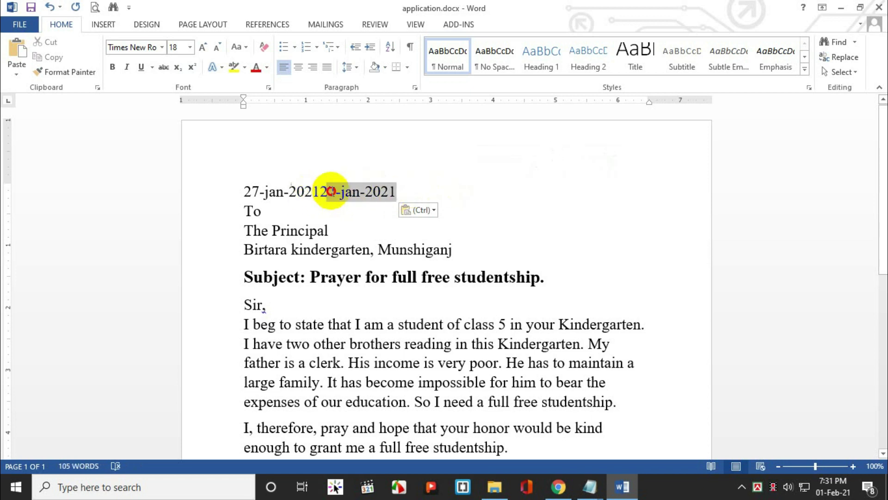
key(BackSpace)
key(BackSpace)
key(BackSpace)
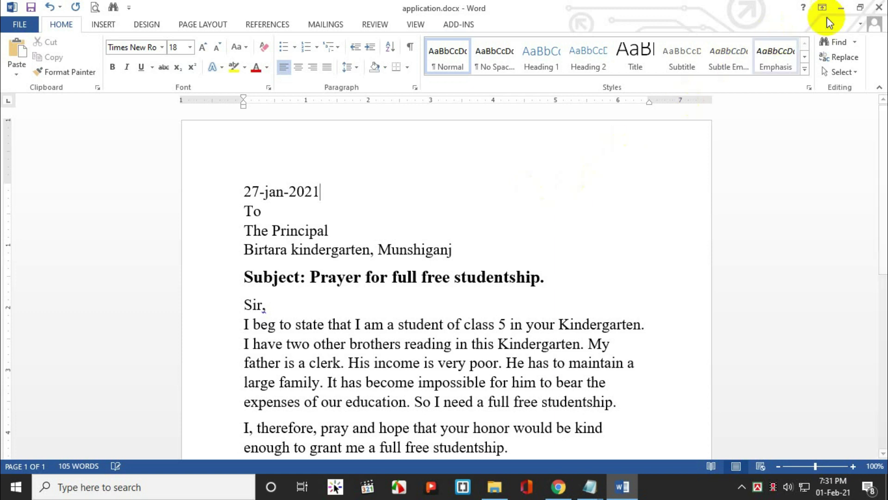
Step: Restore Word down, then move it to the upper right and make it taller and wider
click(859, 7)
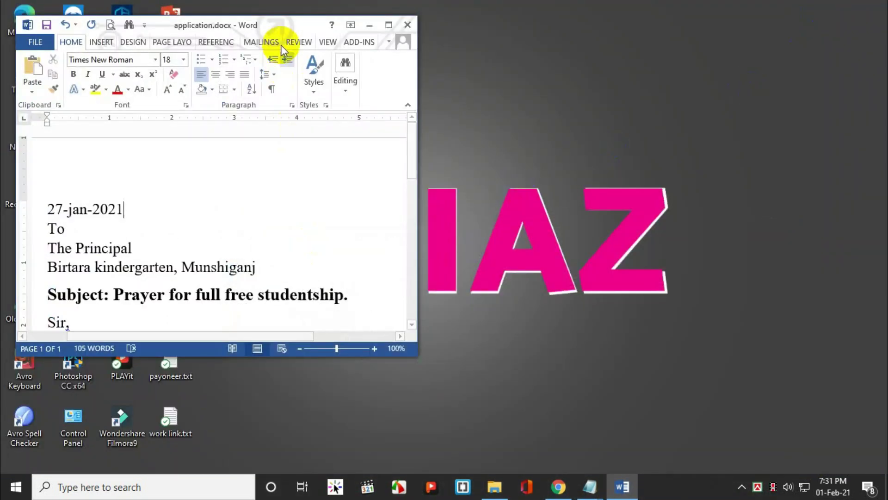
drag(296, 25, 747, 11)
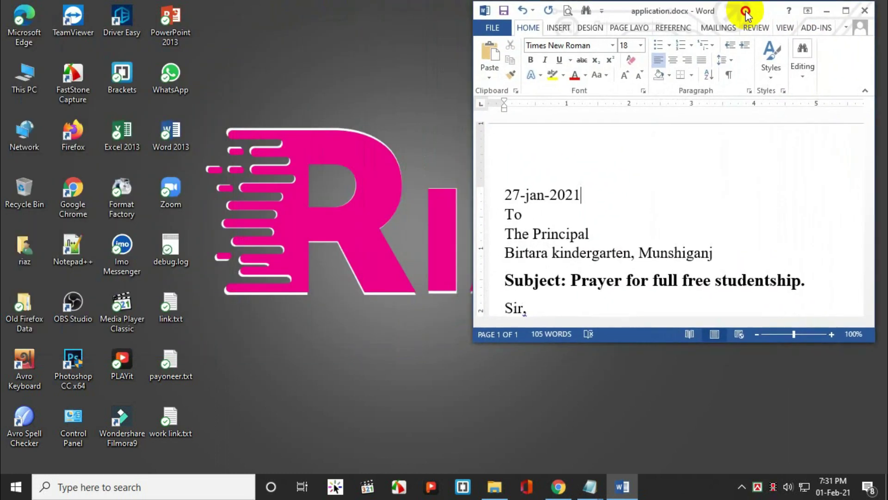
drag(665, 347, 662, 473)
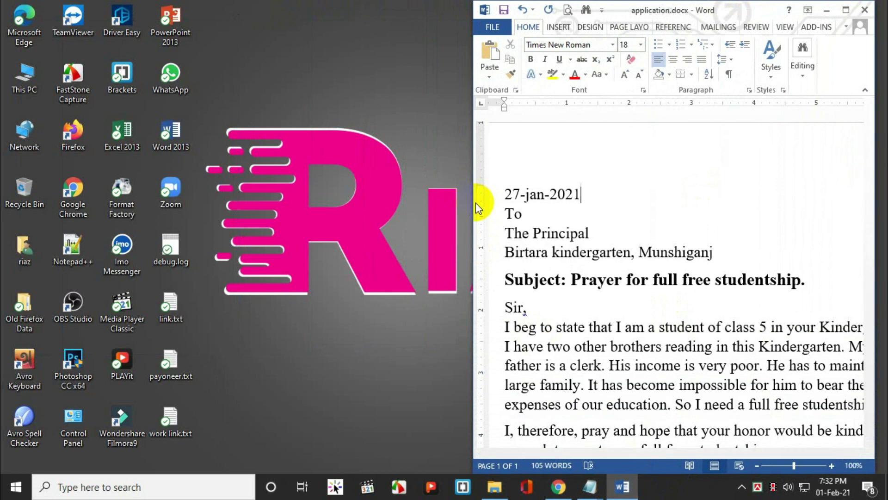
drag(473, 201, 357, 198)
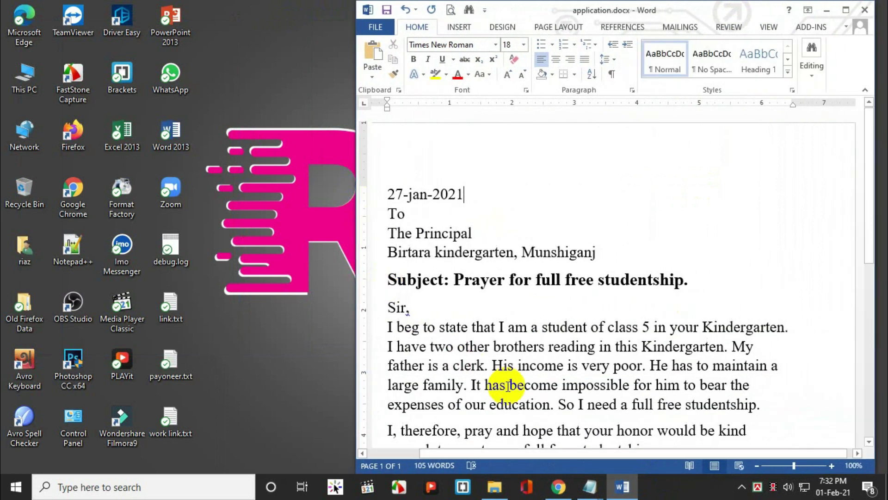
Step: Close javascript.txt and arrange the keyboard shortcut notes beside the Word letter
click(602, 493)
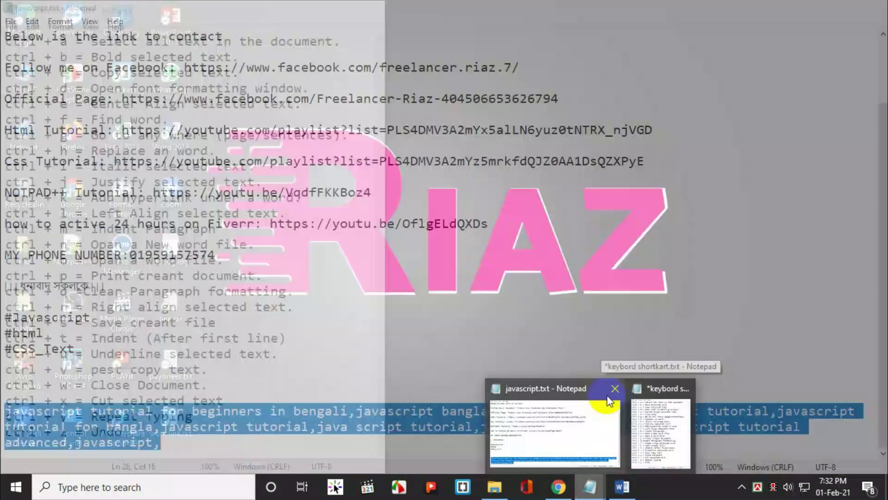
click(613, 389)
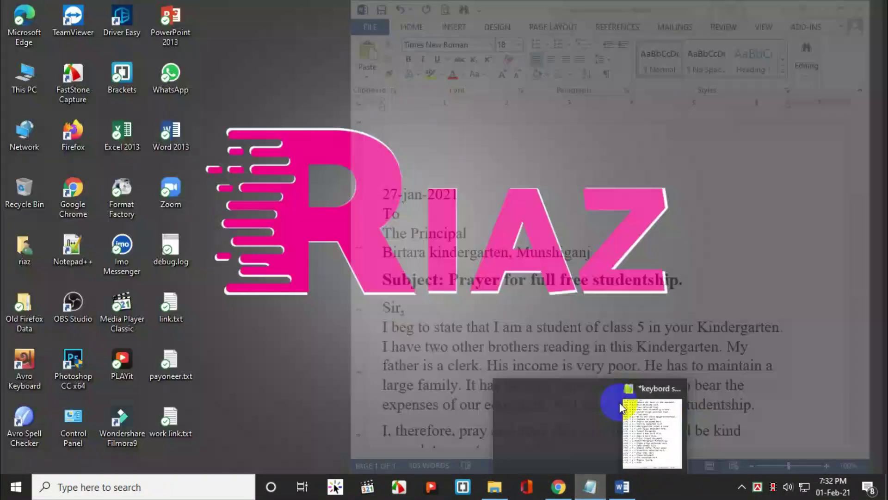
click(562, 438)
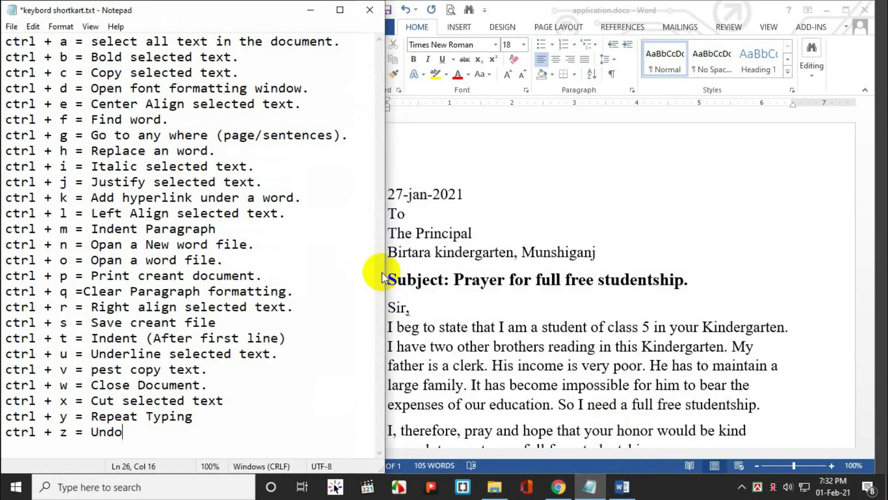
mouse_move(385, 261)
mouse_down()
mouse_move(359, 258)
mouse_move(368, 261)
mouse_up()
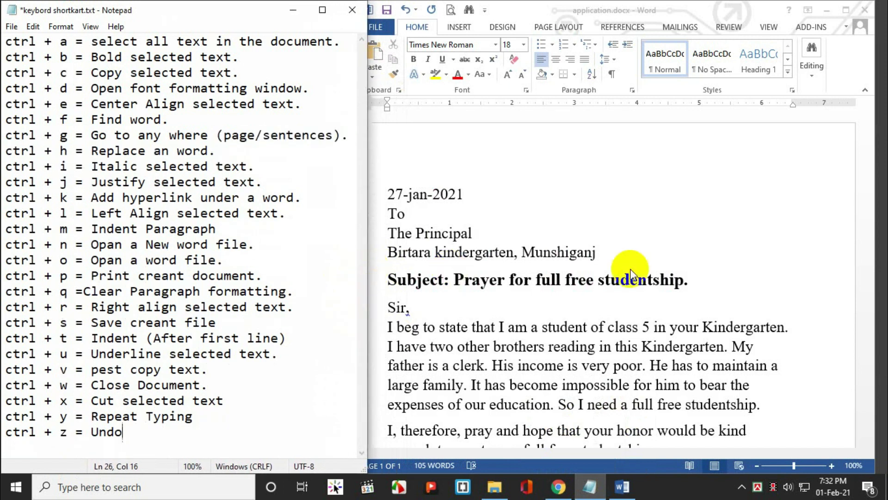
click(715, 249)
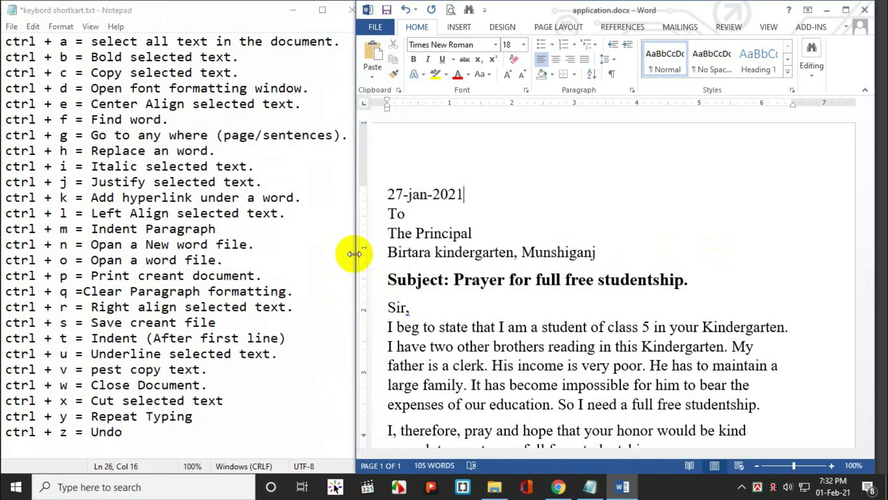
drag(355, 254, 365, 258)
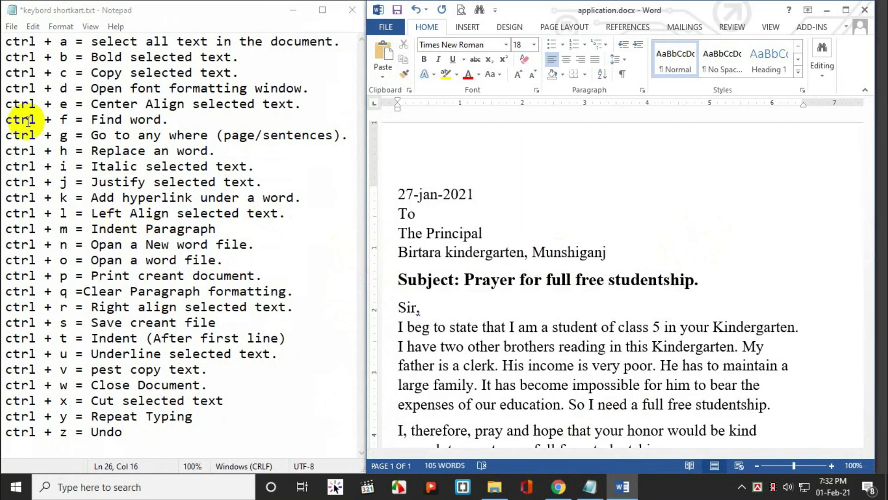
click(23, 42)
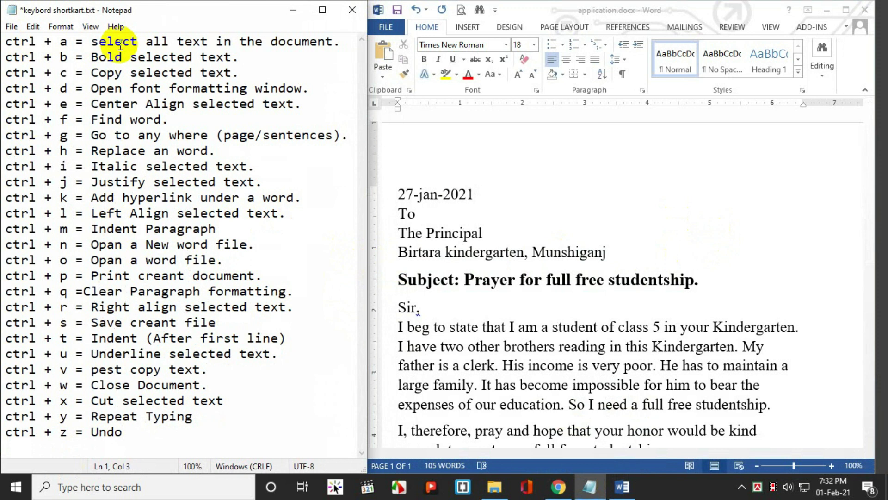
click(531, 194)
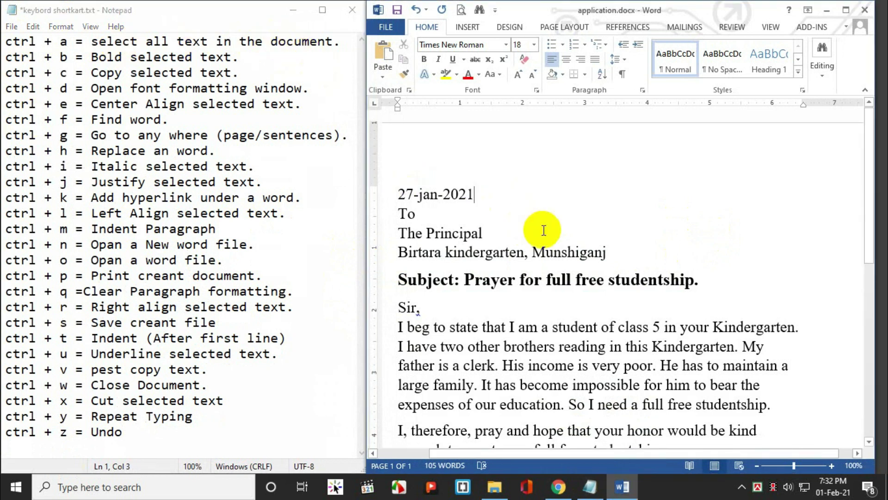
key(ctrl+a)
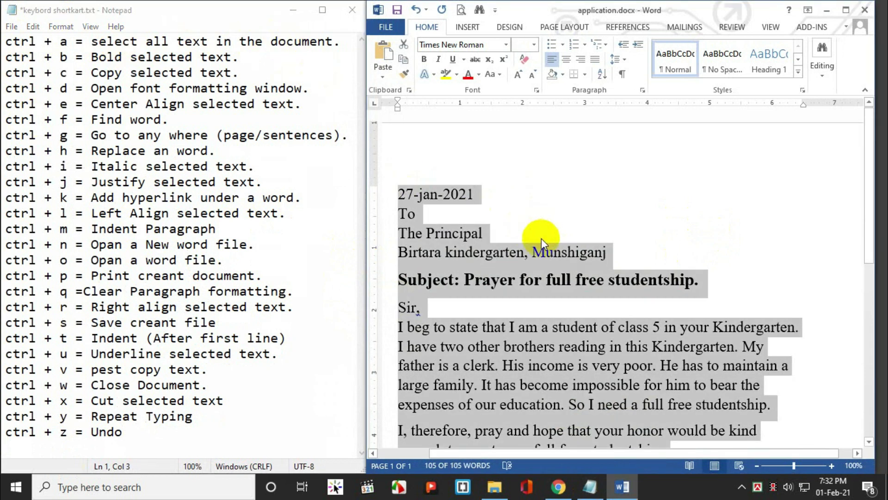
scroll(542, 238, down, 3)
scroll(542, 238, down, 2)
scroll(541, 241, down, 3)
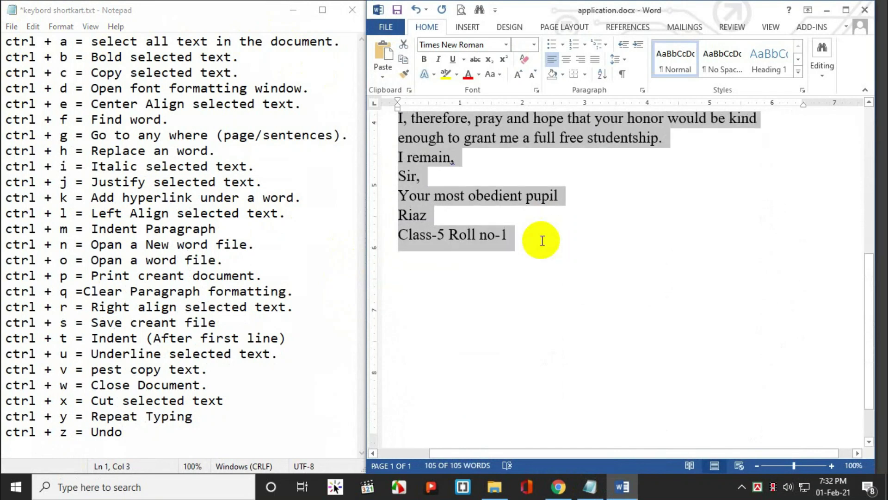
scroll(542, 241, down, 3)
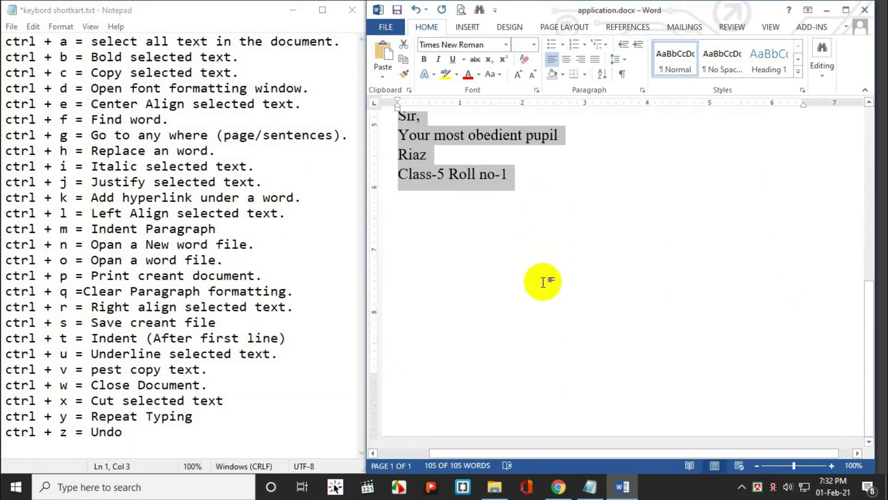
click(569, 178)
scroll(570, 177, up, 5)
scroll(573, 166, up, 3)
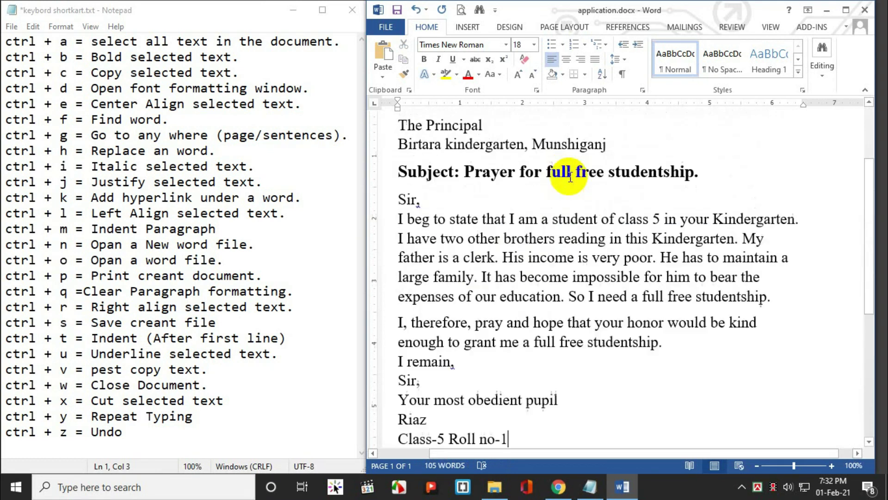
scroll(558, 223, down, 3)
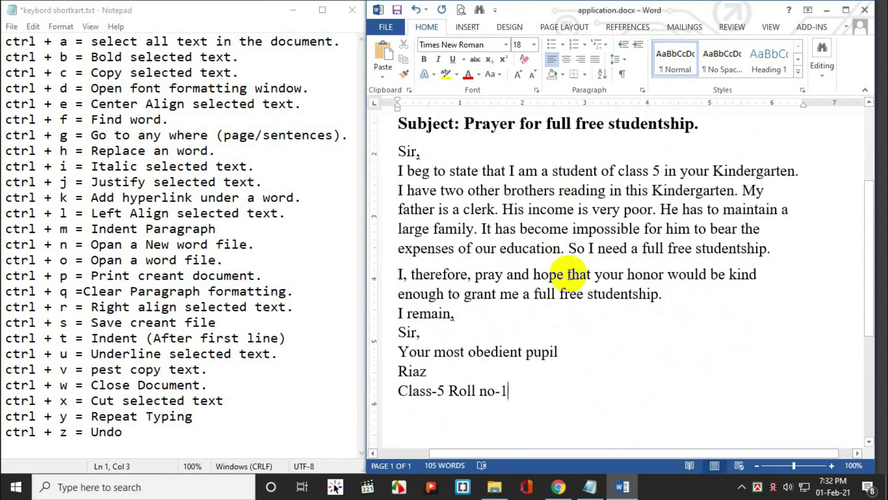
key(ctrl+a)
scroll(570, 276, down, 3)
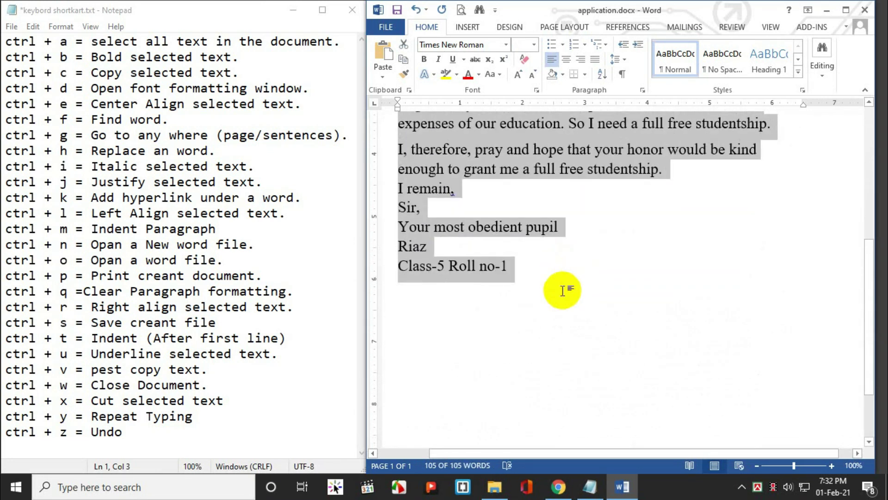
click(562, 283)
key(Return)
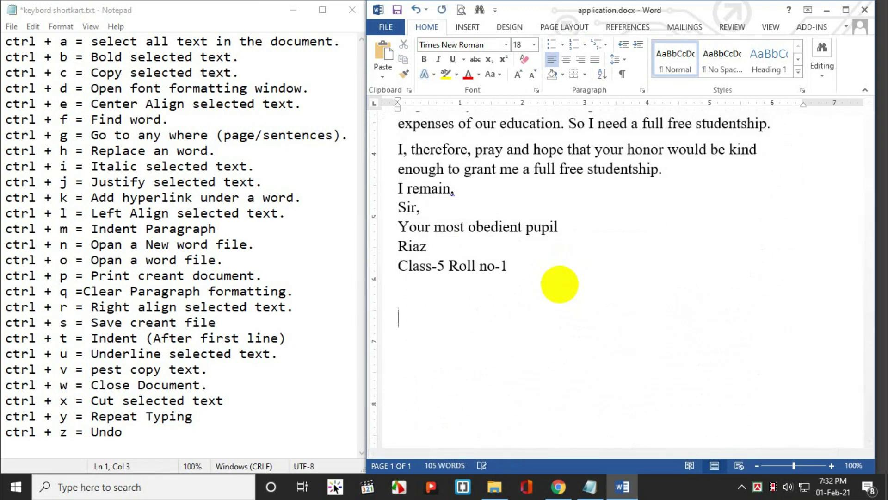
key(ctrl+v)
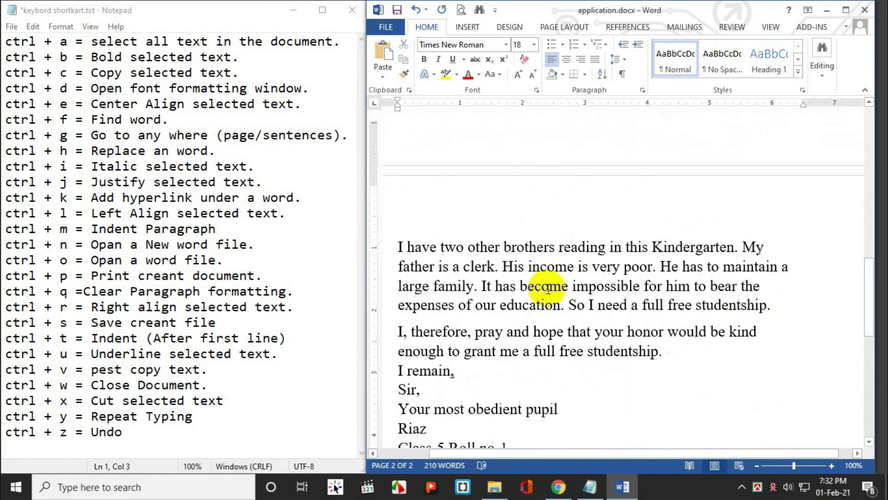
key(ctrl+z)
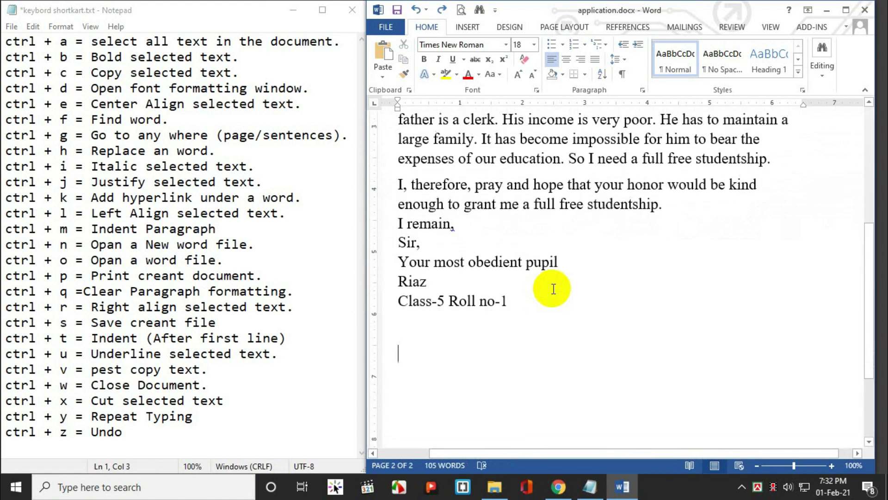
scroll(553, 290, up, 2)
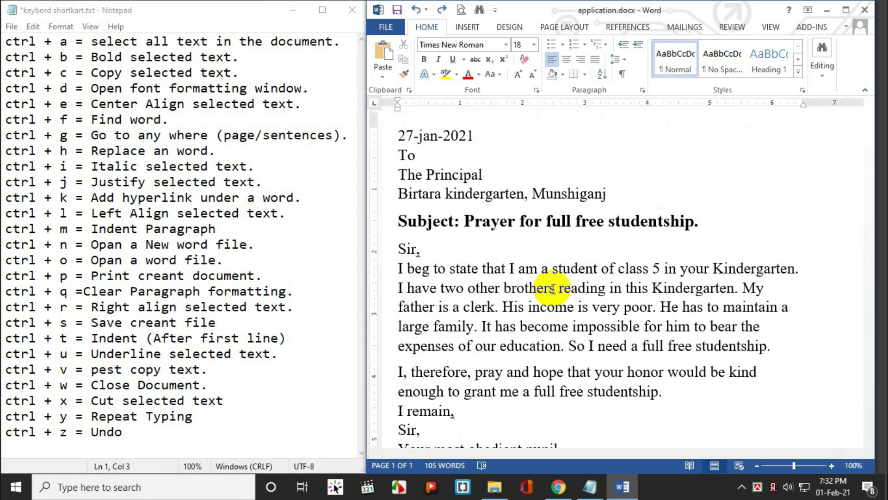
Step: Select the date, To line, first body paragraph and Subject line in turn
double_click(383, 141)
click(385, 142)
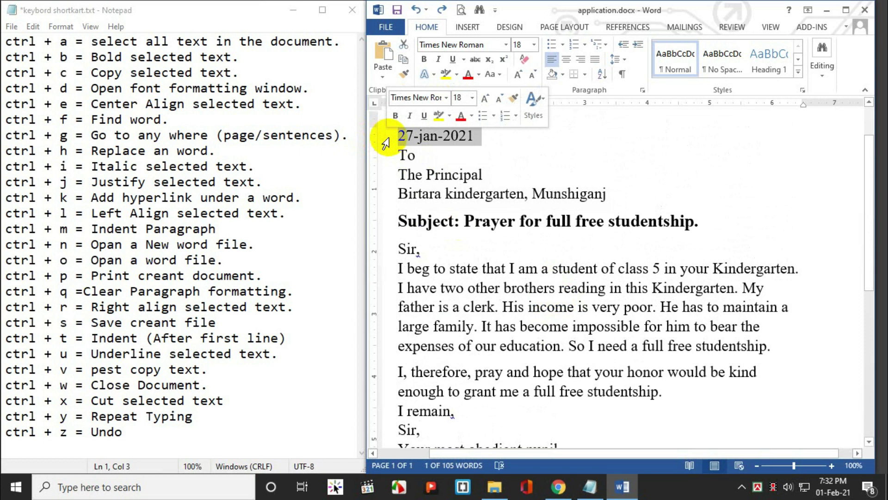
click(383, 166)
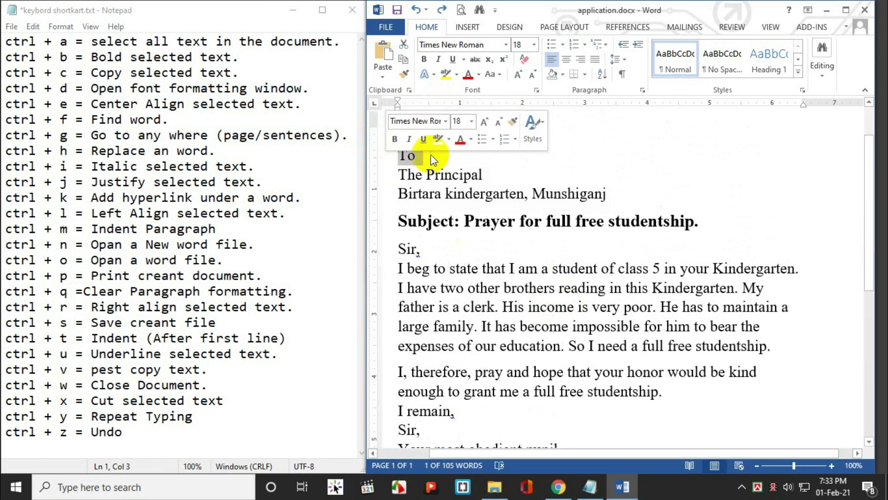
click(391, 270)
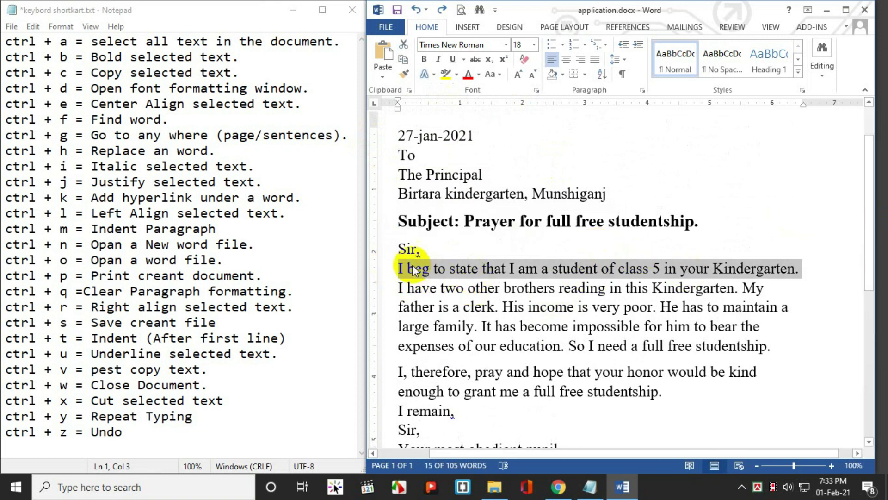
double_click(386, 275)
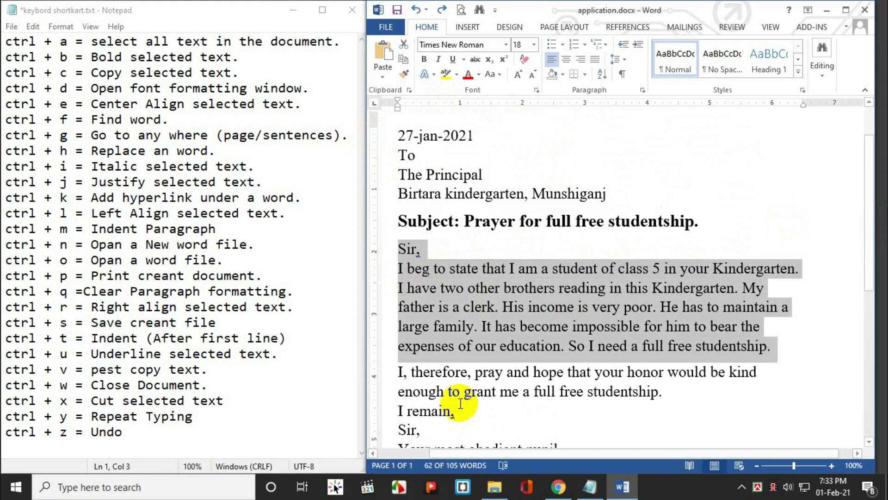
click(391, 222)
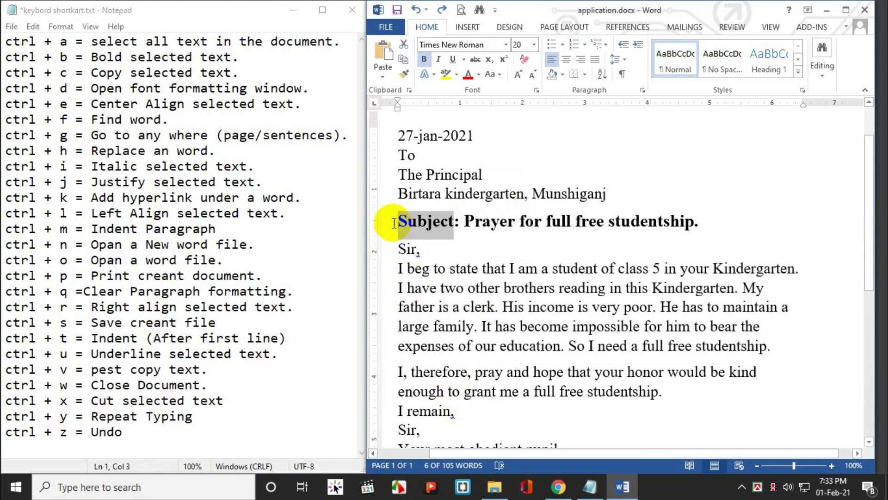
click(711, 223)
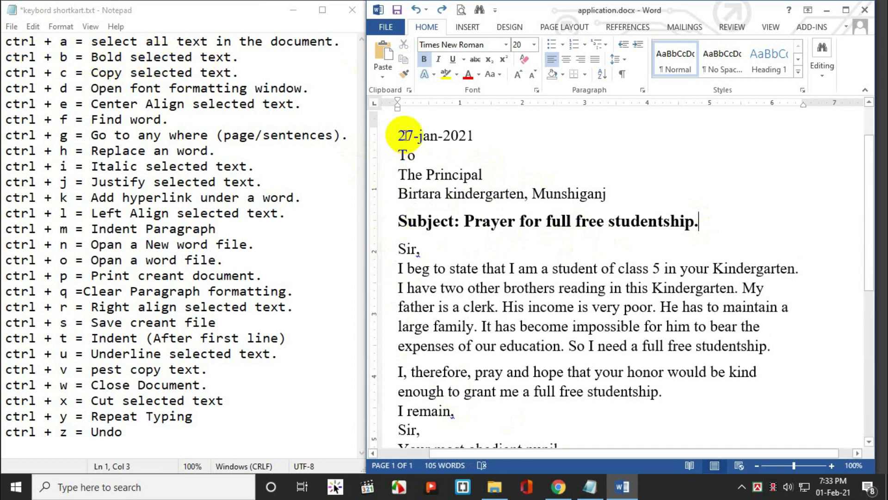
Step: Make the 27-jan-2021 date bold with Ctrl+B, then remove the bold
drag(400, 135, 473, 134)
key(ctrl+c)
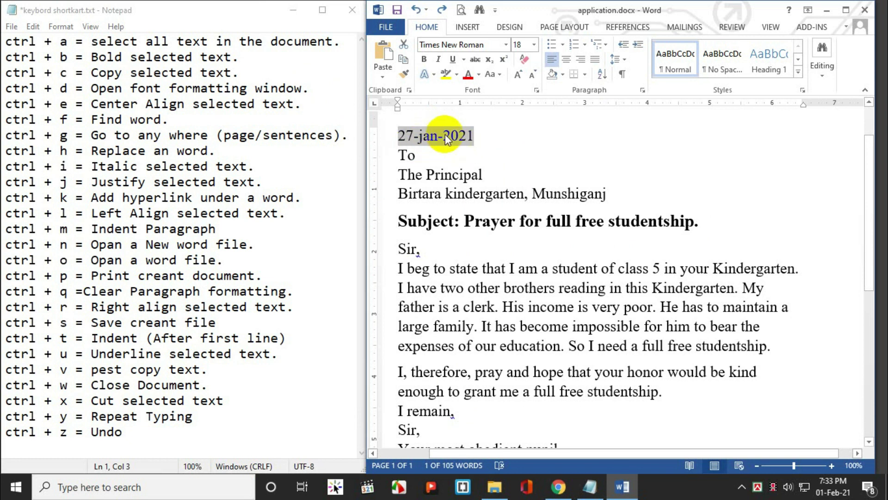
key(ctrl+b)
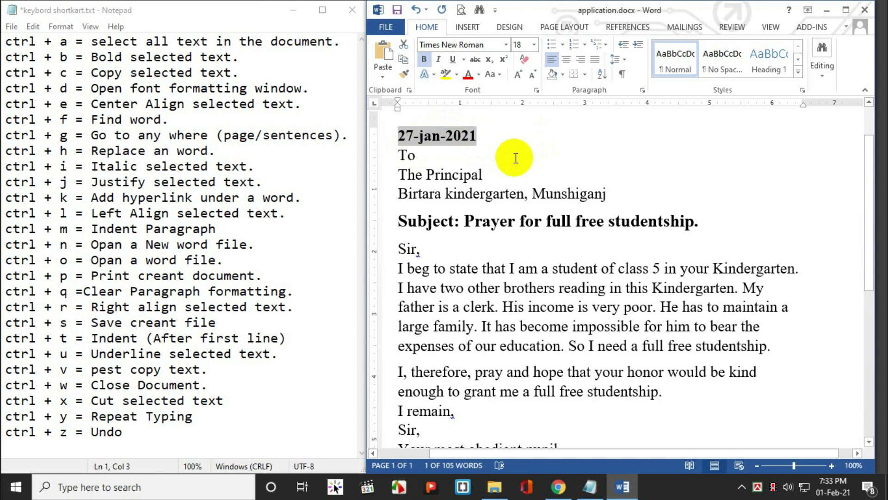
key(ctrl+b)
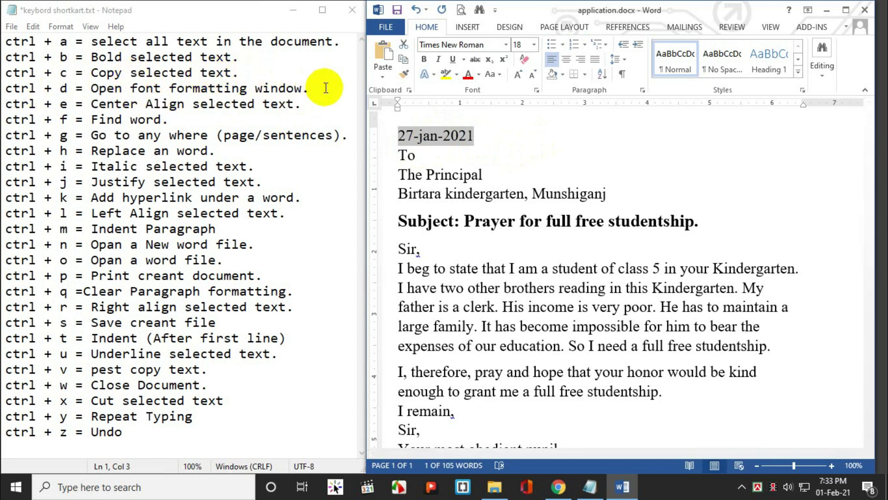
Step: Paste a duplicate date, delete it, then bring up the Font settings with Ctrl+D
click(494, 136)
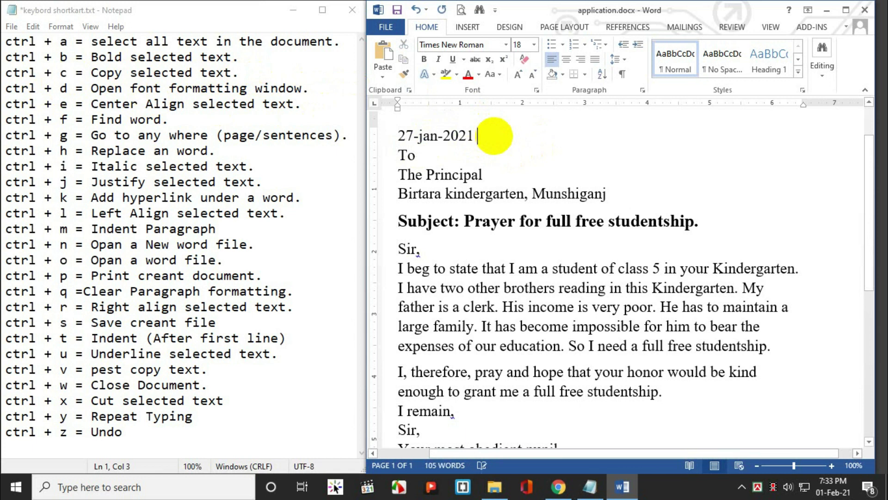
key(ctrl+v)
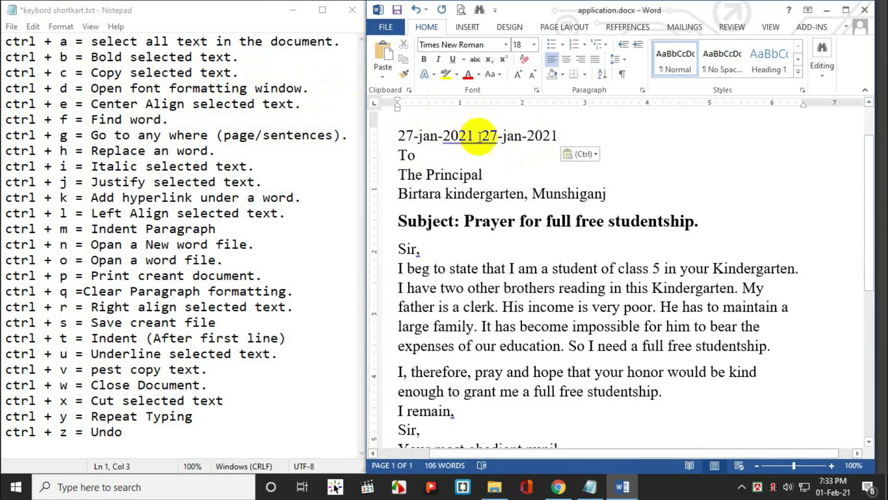
drag(442, 135, 561, 134)
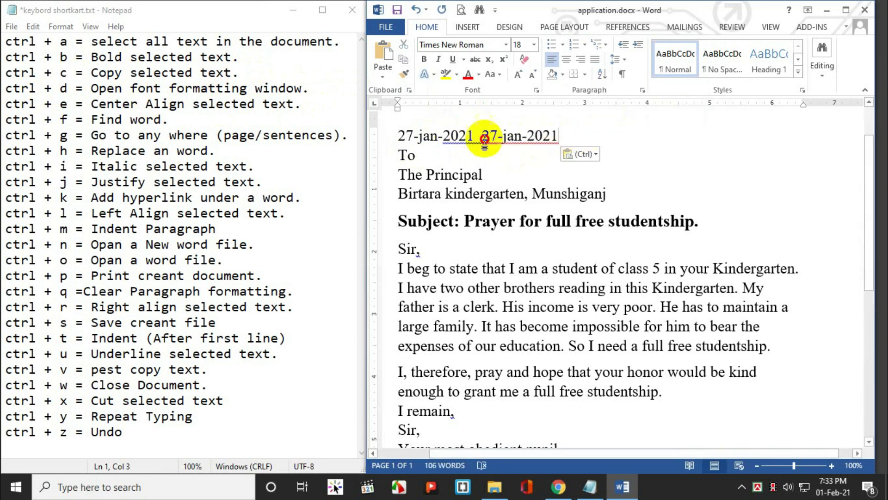
drag(487, 140, 483, 138)
key(Delete)
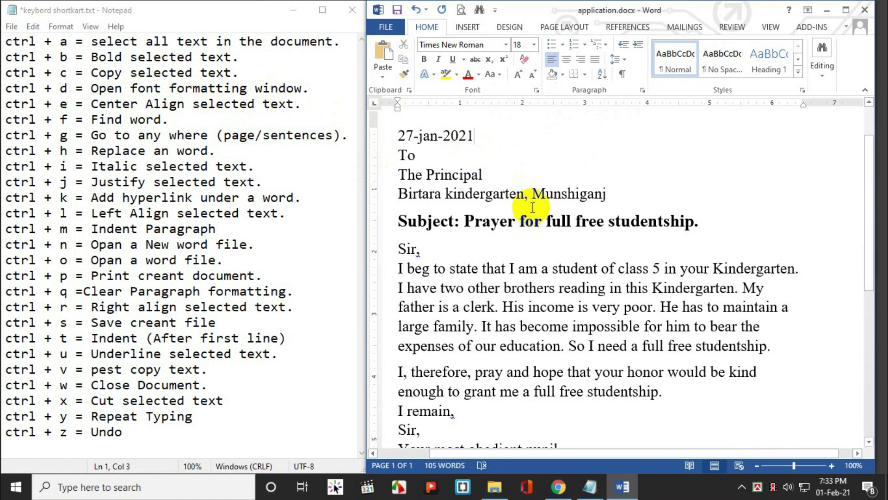
key(ctrl+d)
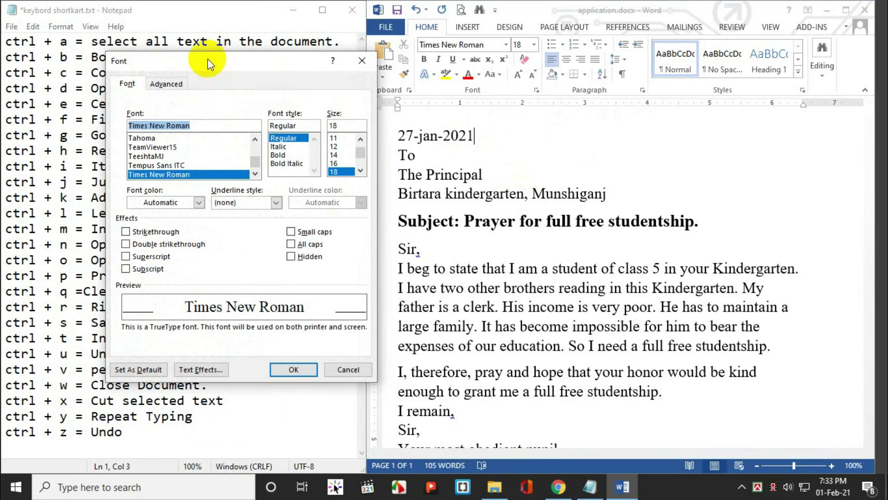
Step: Review the Font dialog's font, size and Advanced spacing settings, then close it with OK
drag(208, 63, 604, 70)
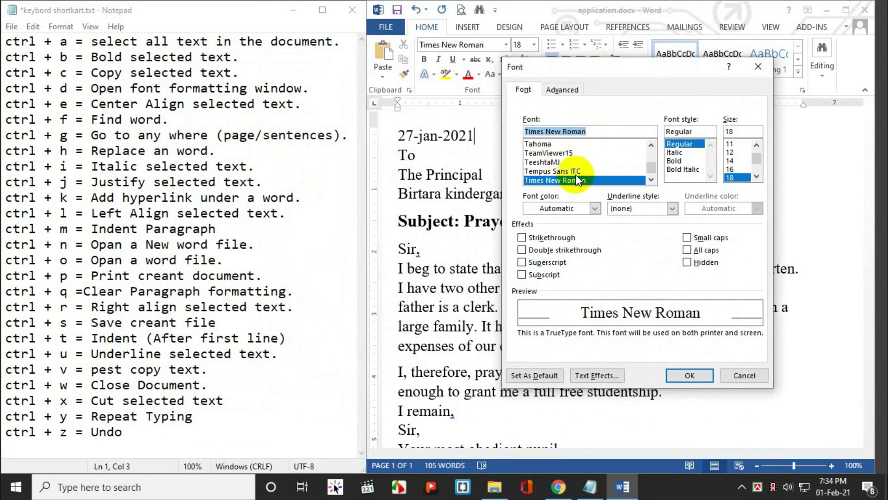
scroll(573, 179, down, 1)
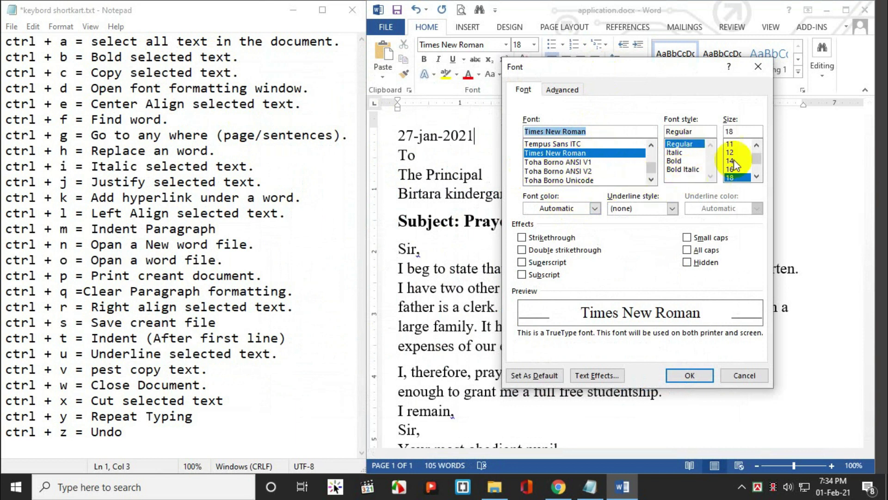
scroll(756, 158, down, 2)
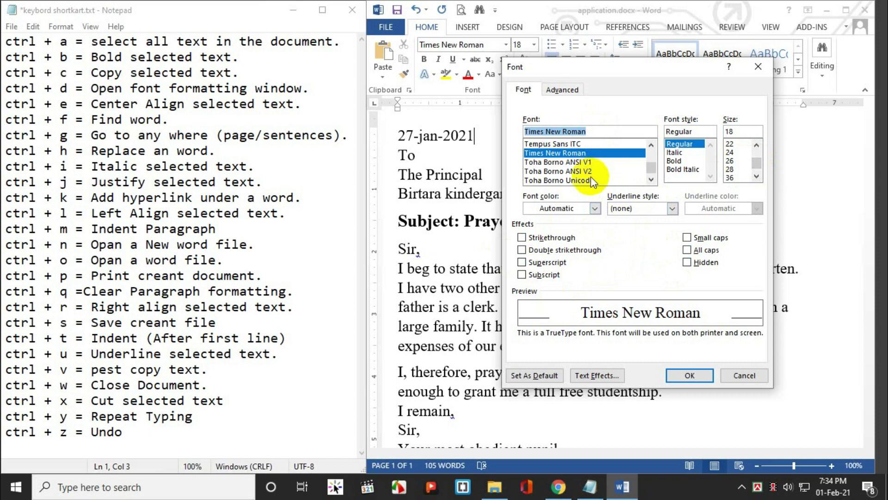
mouse_move(652, 169)
mouse_down()
mouse_move(646, 150)
mouse_move(646, 172)
mouse_up()
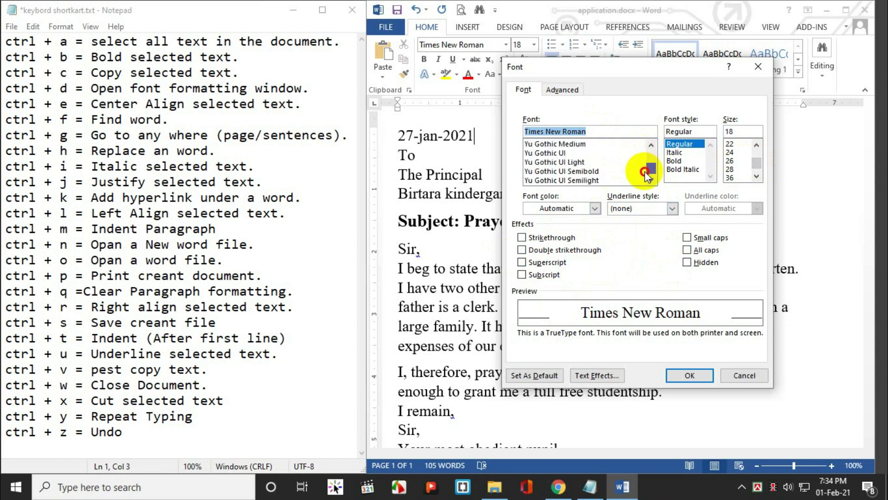
click(562, 90)
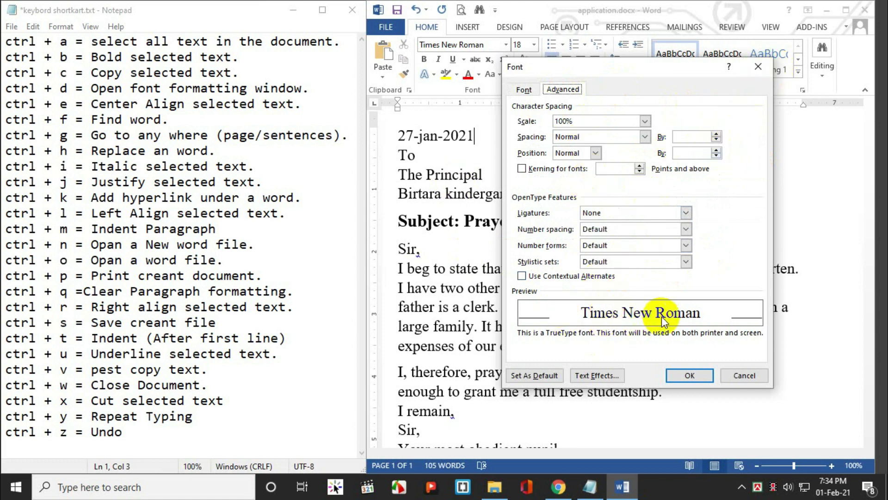
click(687, 375)
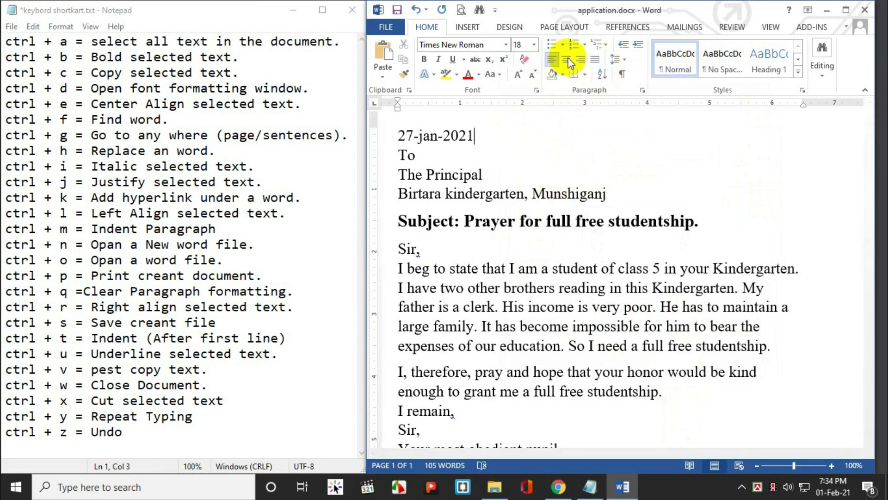
click(421, 135)
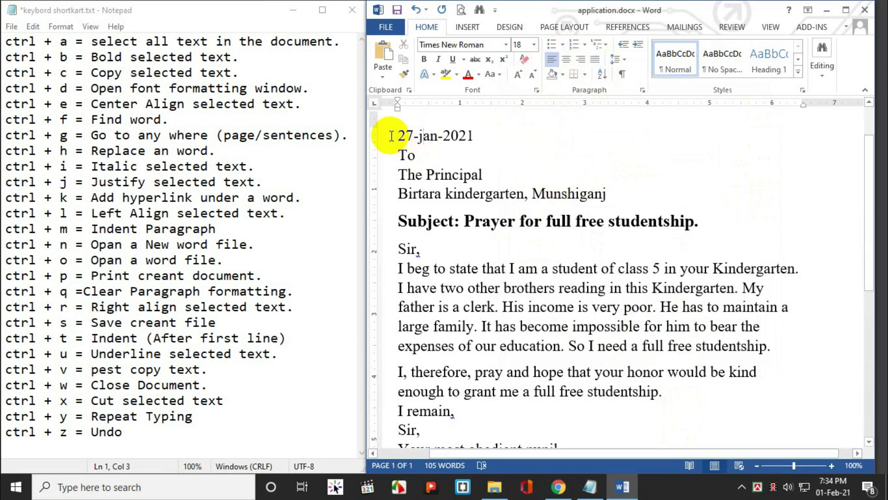
Step: Toggle the date and address lines between centred and left-aligned, ending left-aligned, then open the Navigation pane
click(382, 140)
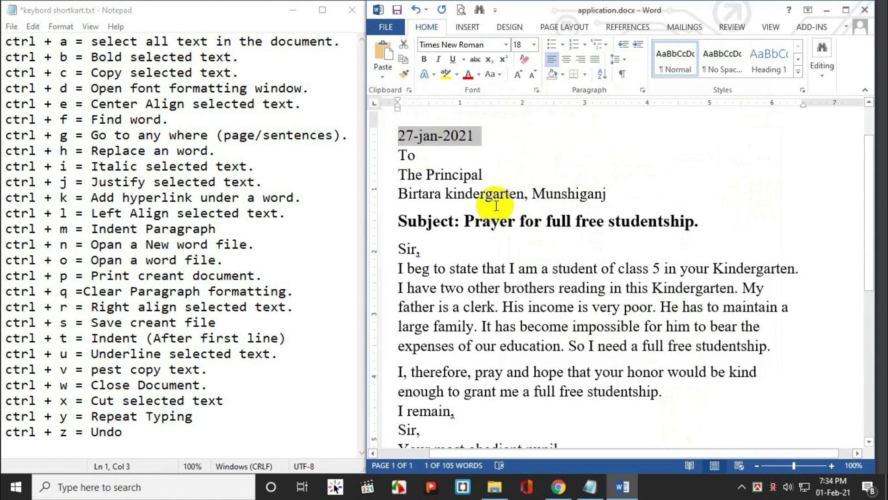
key(ctrl+e)
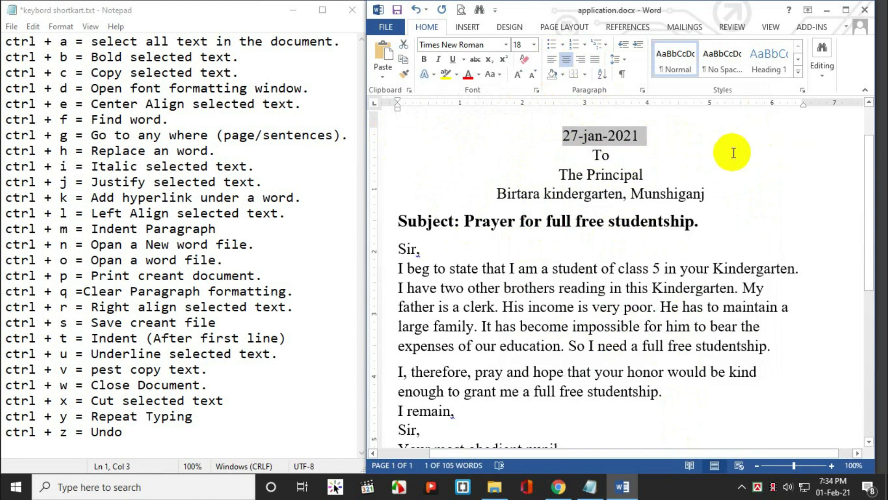
key(ctrl+l)
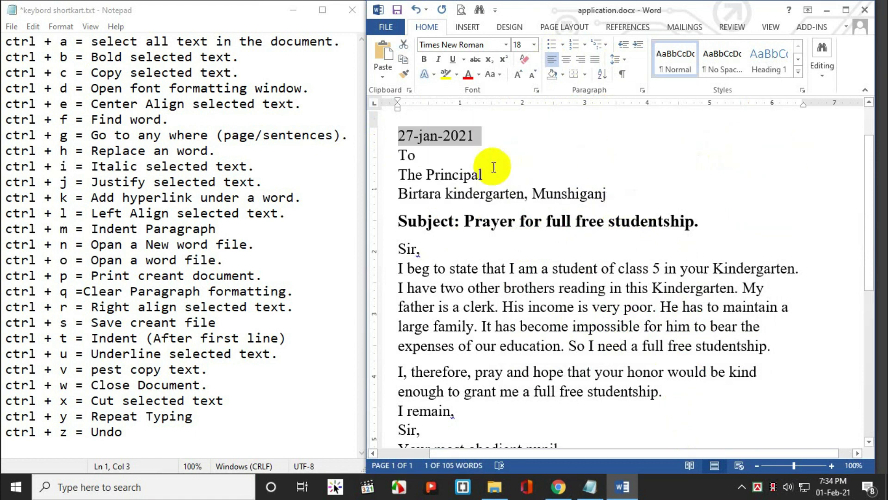
key(ctrl+e)
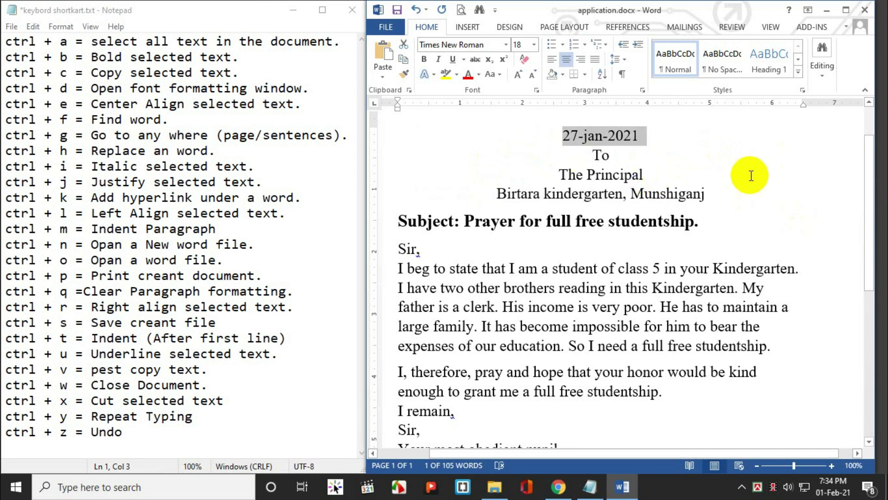
key(ctrl+l)
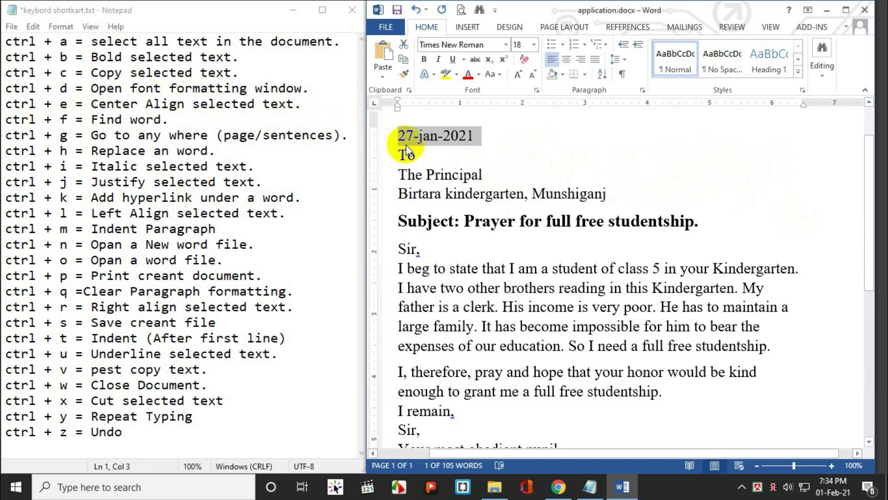
click(573, 155)
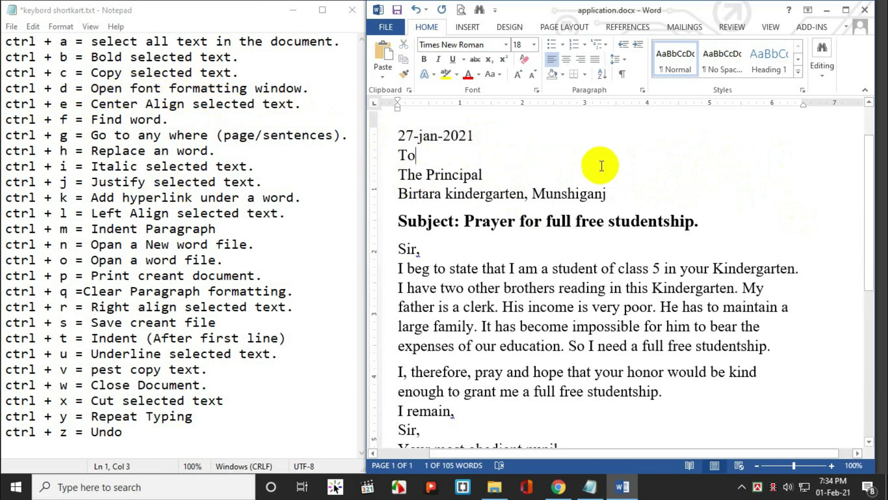
key(ctrl+f)
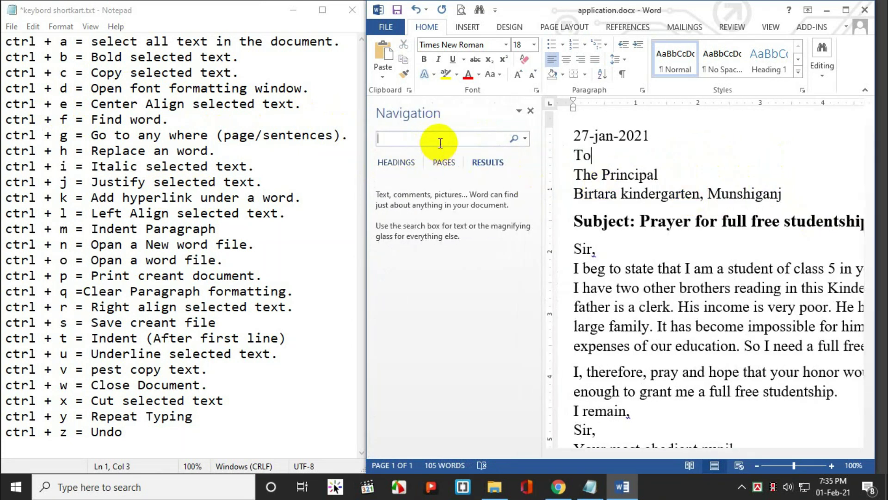
Step: Search for 'to', scroll through the five highlighted matches, then close the Navigation pane
text(to)
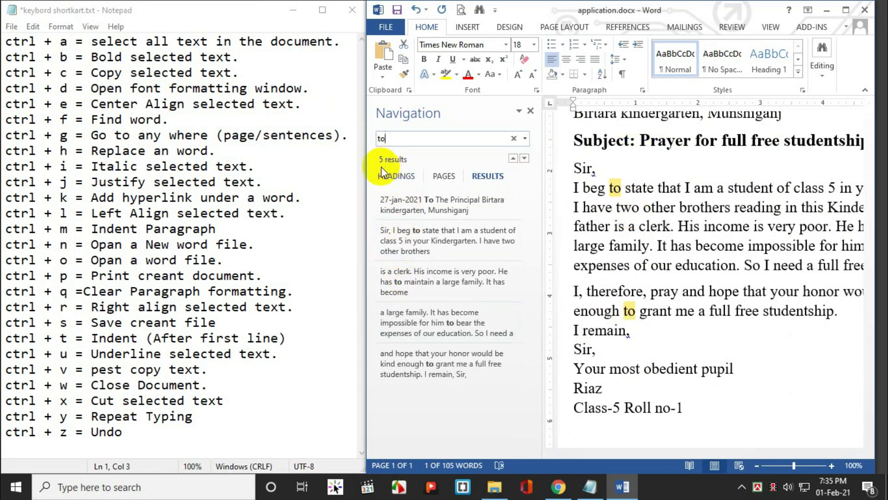
scroll(630, 218, up, 3)
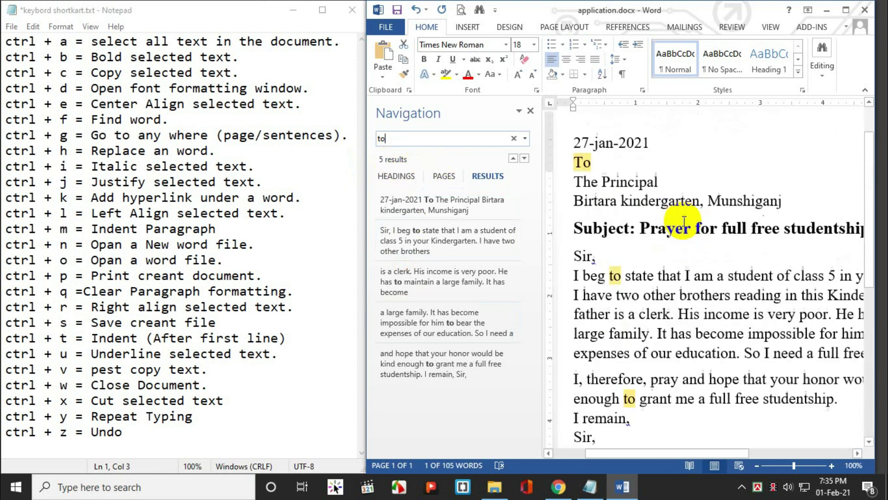
scroll(580, 197, up, 1)
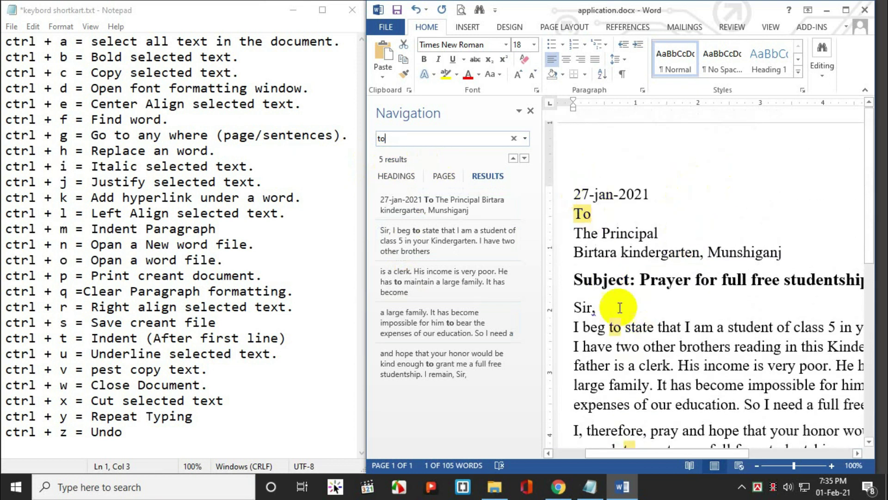
scroll(618, 287, down, 1)
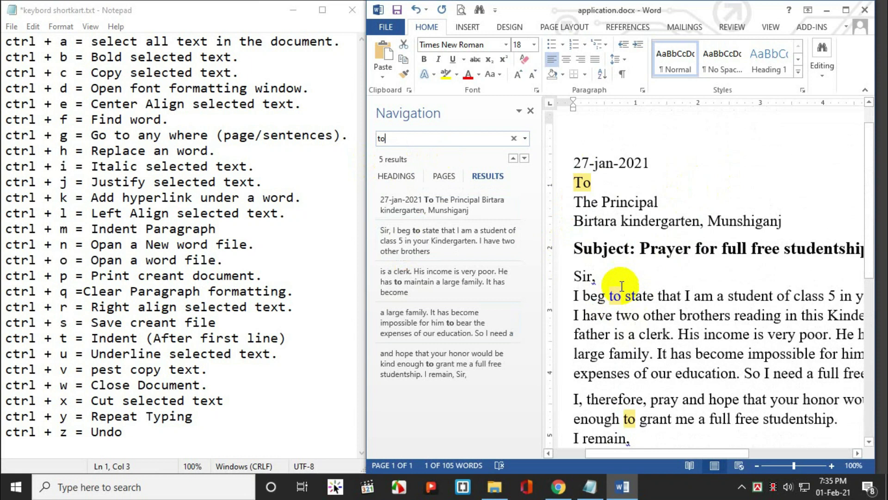
scroll(659, 364, down, 2)
mouse_move(710, 456)
mouse_down()
mouse_move(759, 455)
mouse_move(646, 453)
mouse_up()
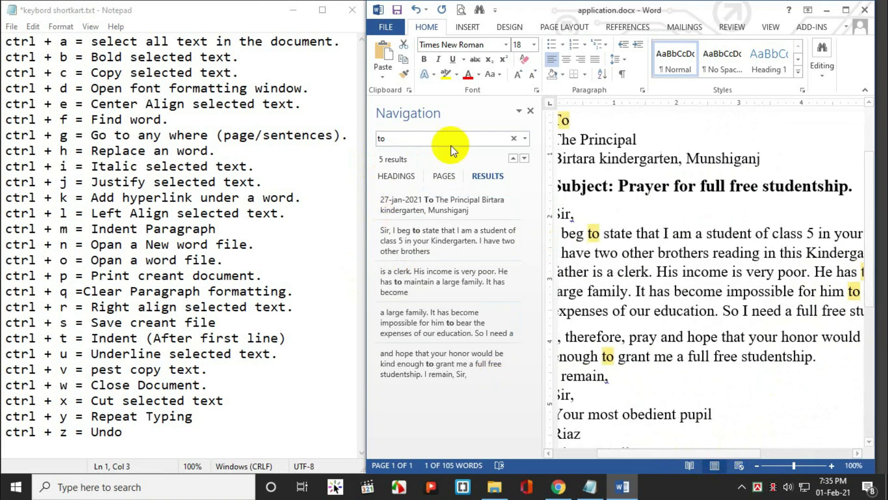
click(531, 111)
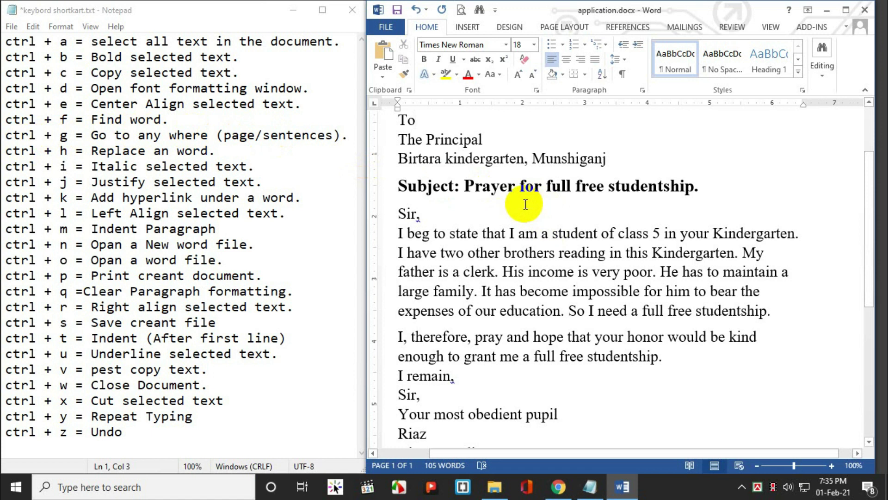
Step: Open Go To with Ctrl+G, browse the target types, and go to Section 5
key(ctrl+g)
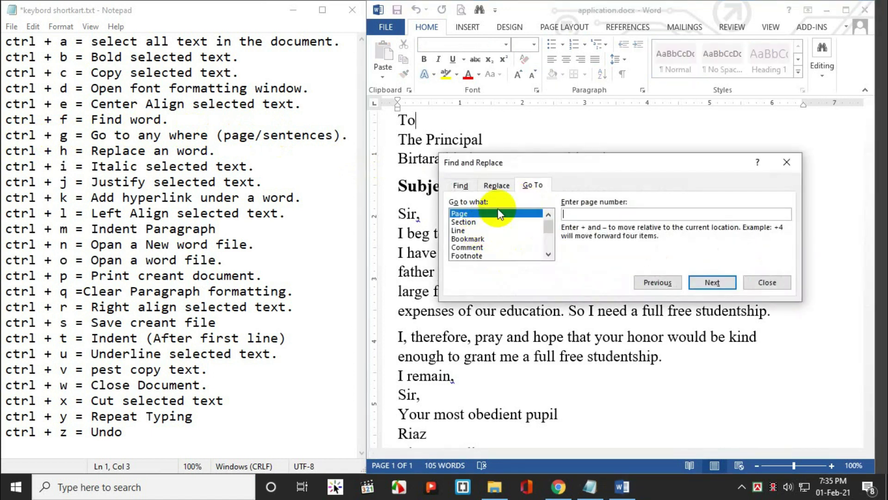
click(466, 222)
click(469, 231)
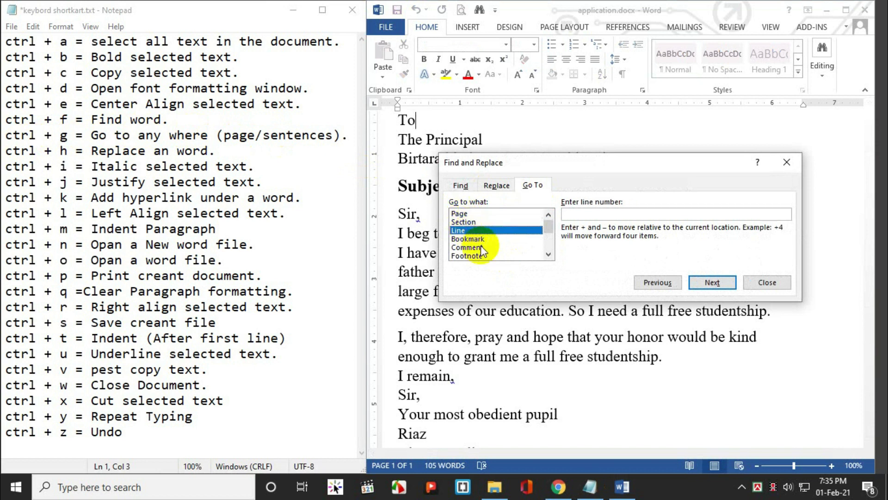
click(481, 239)
click(481, 248)
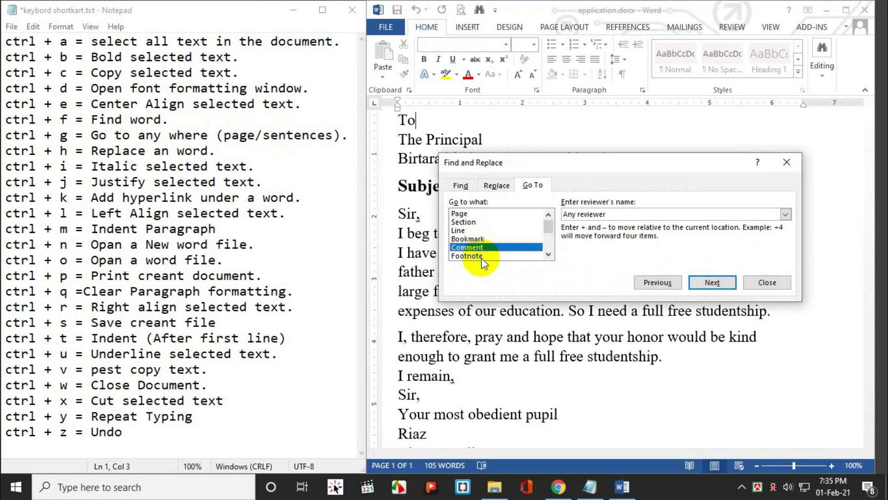
click(482, 257)
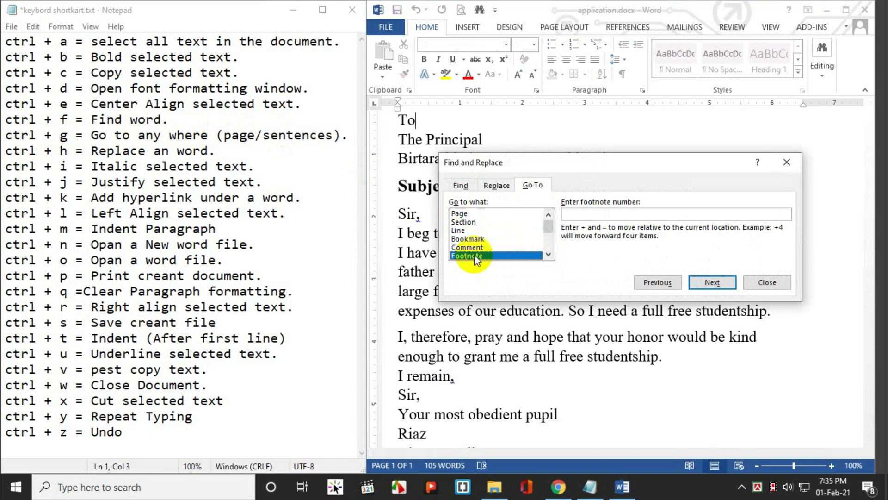
click(482, 247)
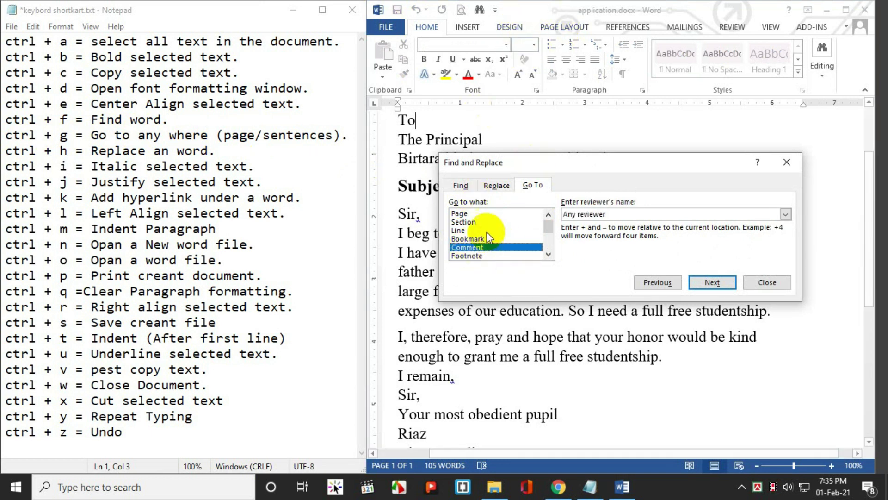
click(469, 215)
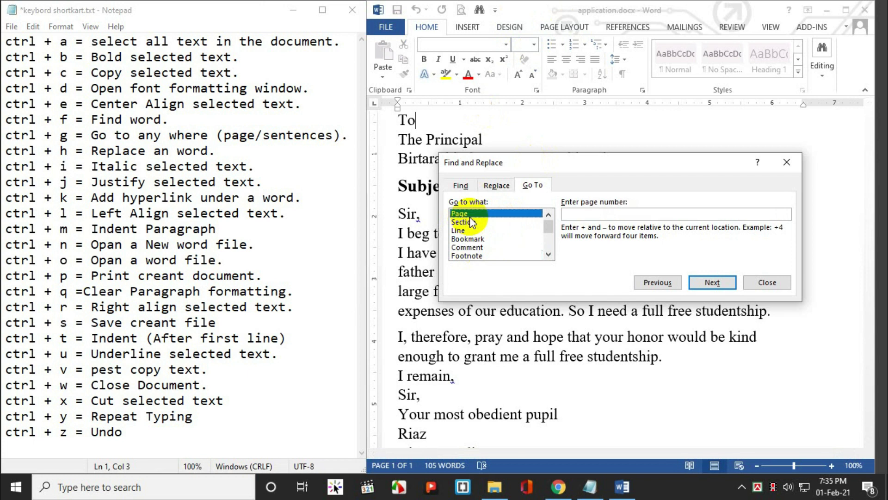
click(470, 222)
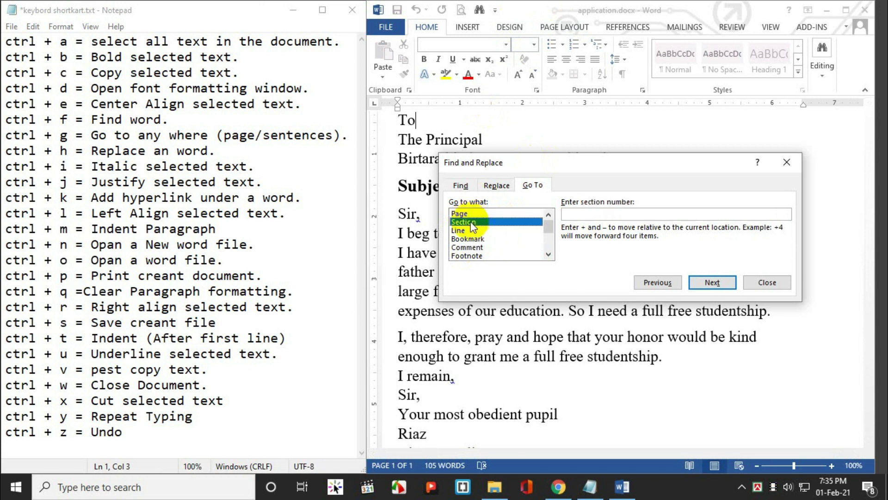
click(589, 217)
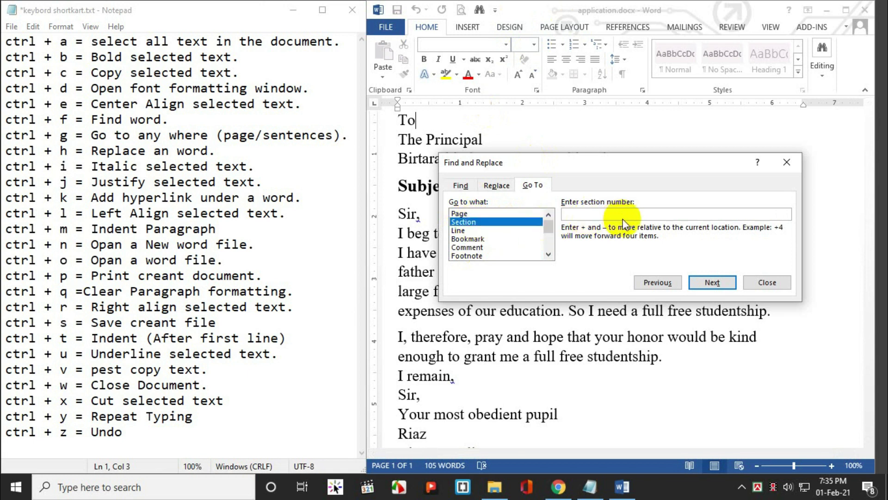
text(5)
click(710, 284)
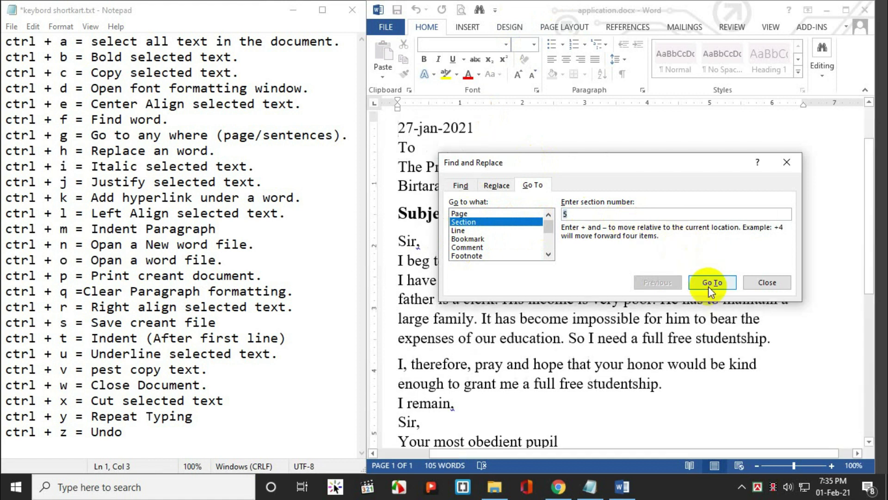
drag(667, 164, 674, 44)
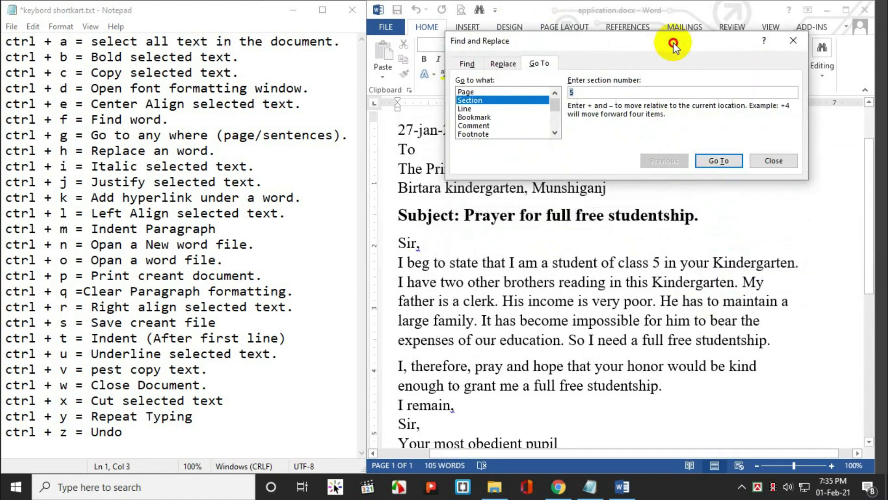
Step: Maximize Word, then use Go To to jump to section 10 and to line 5
click(843, 13)
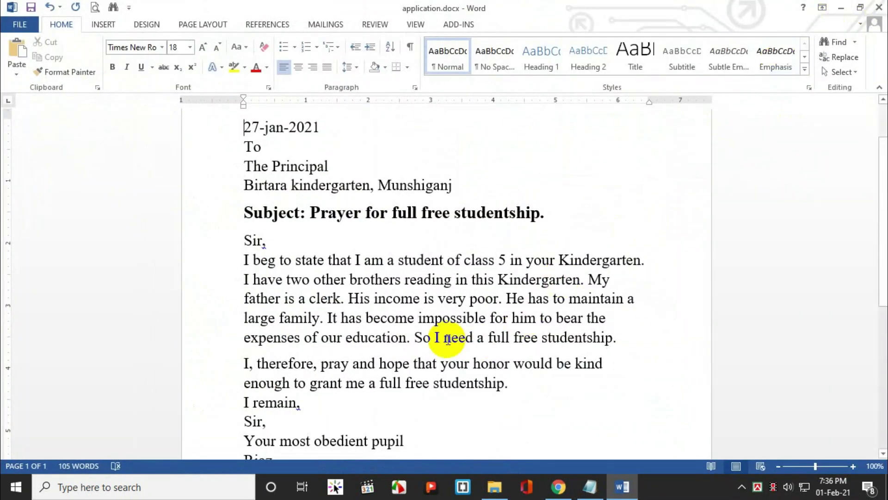
click(622, 486)
click(622, 487)
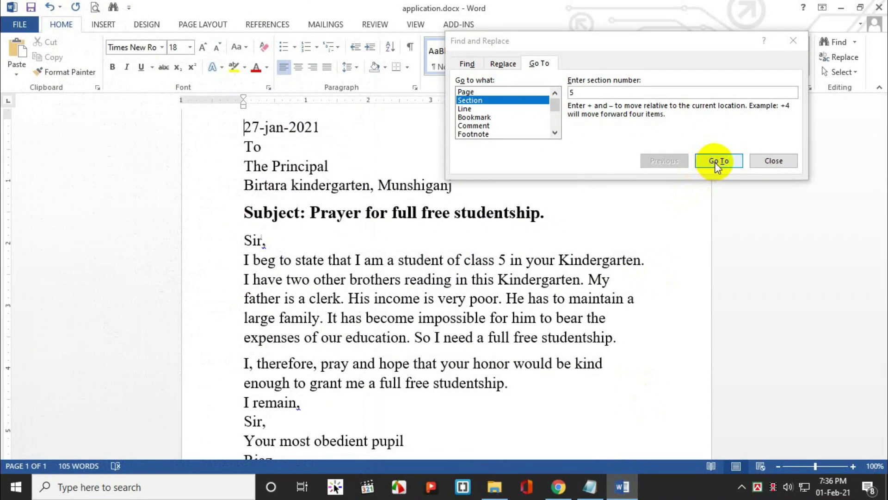
click(716, 163)
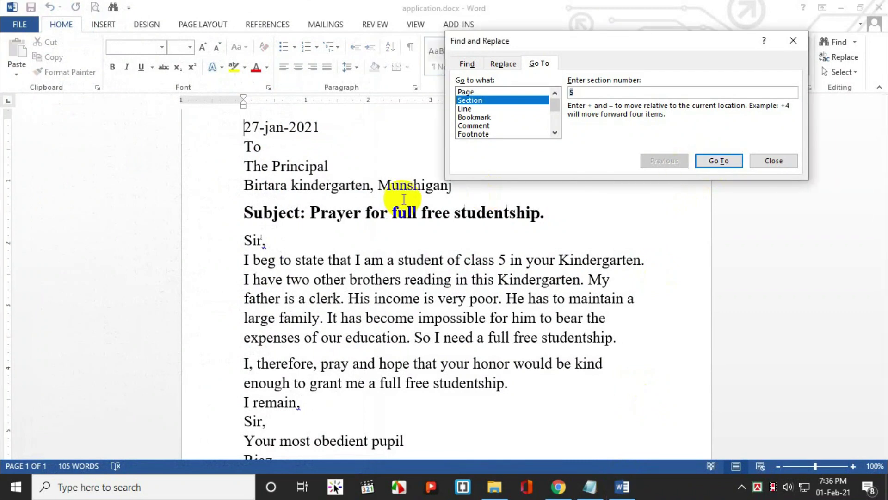
scroll(340, 192, up, 2)
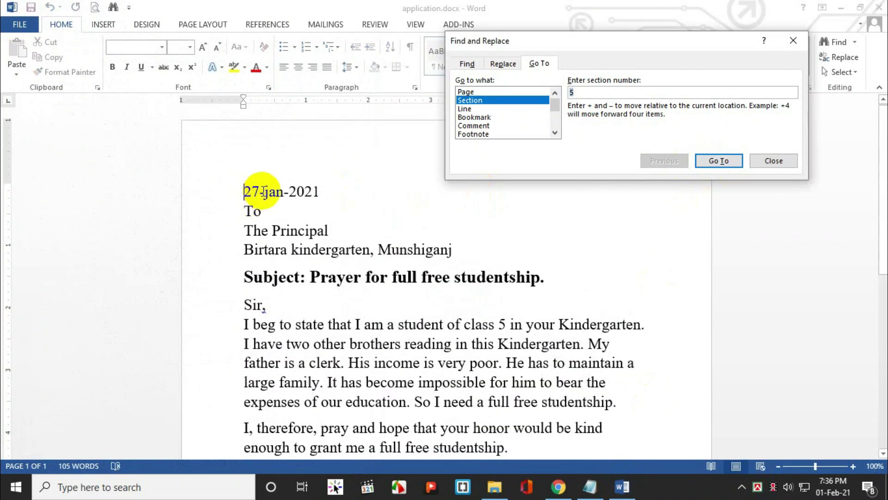
click(600, 92)
text(10)
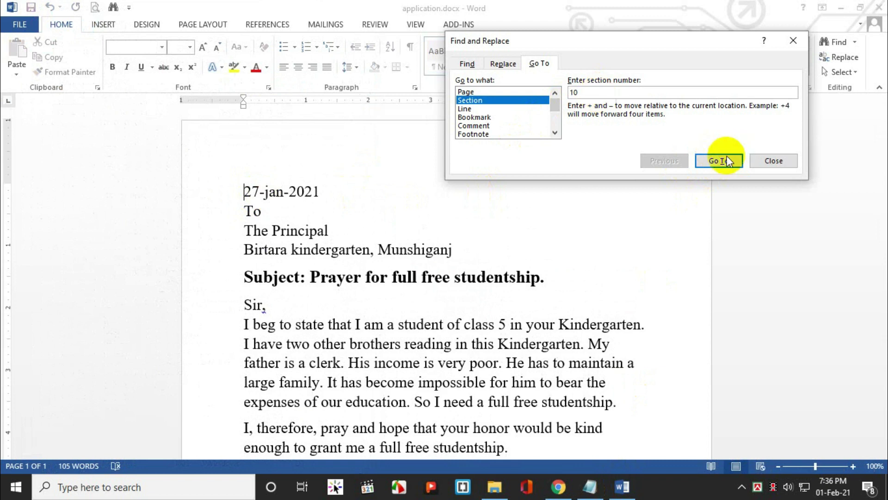
click(714, 162)
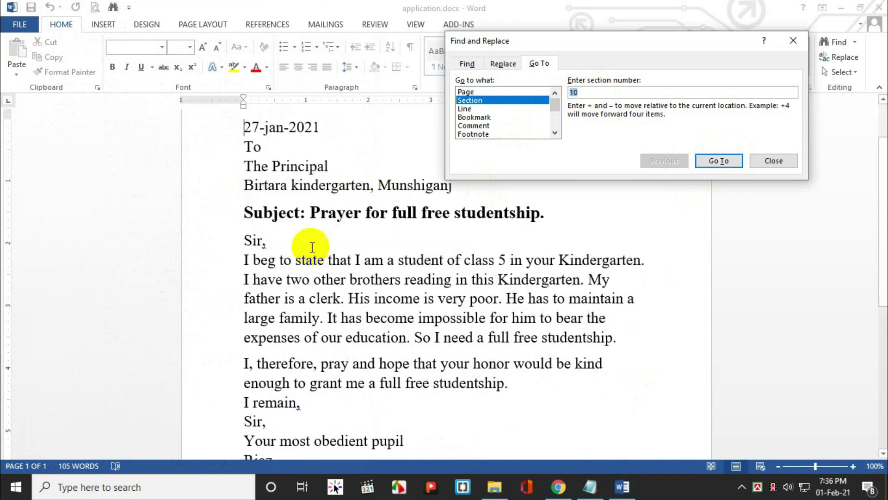
click(398, 285)
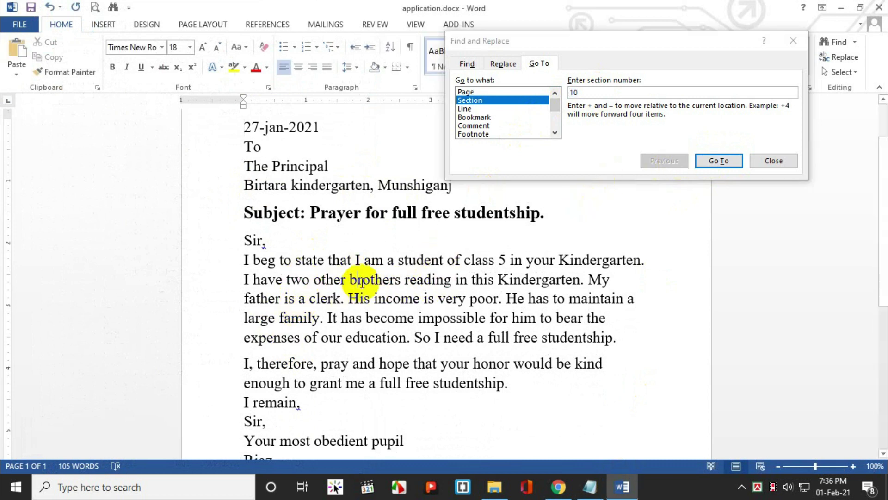
click(576, 93)
text(9)
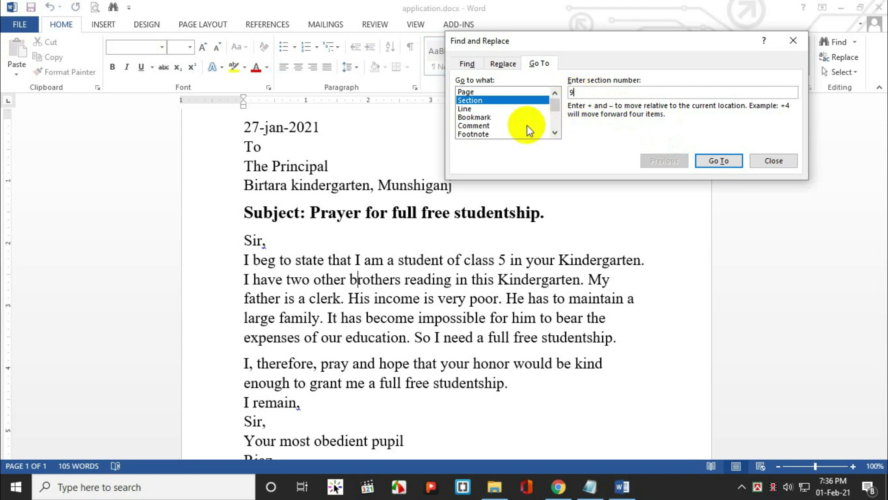
click(479, 110)
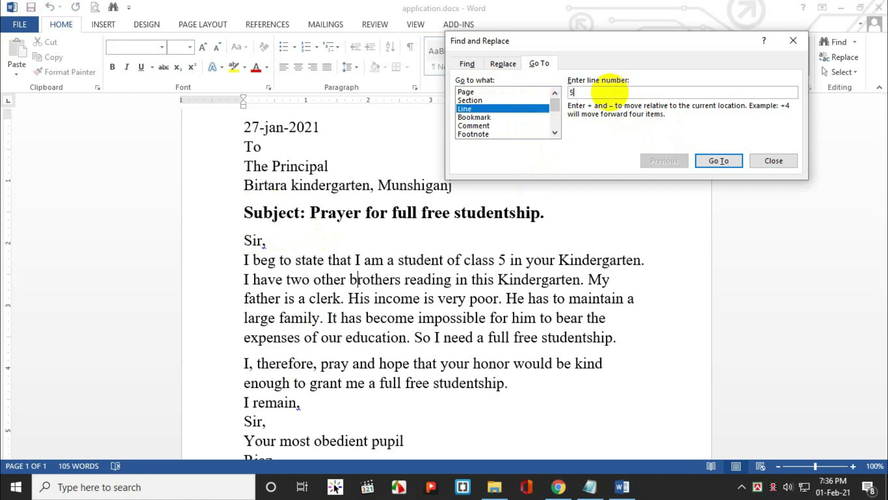
click(715, 161)
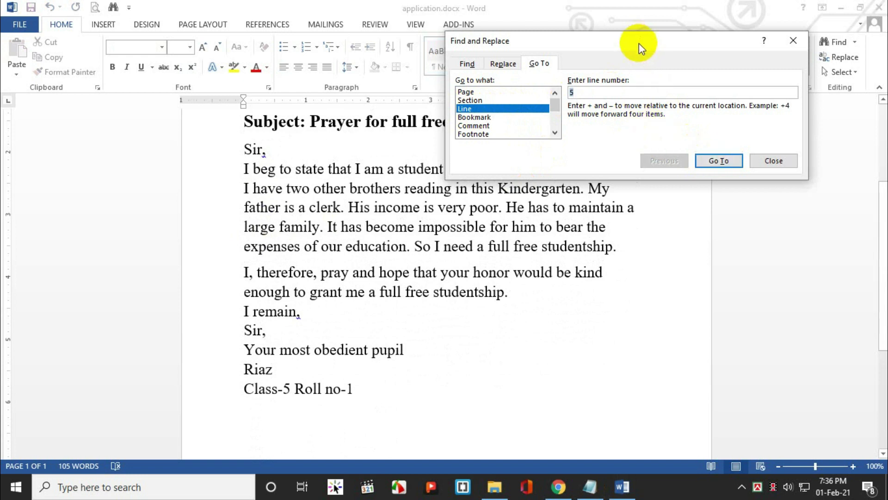
click(774, 160)
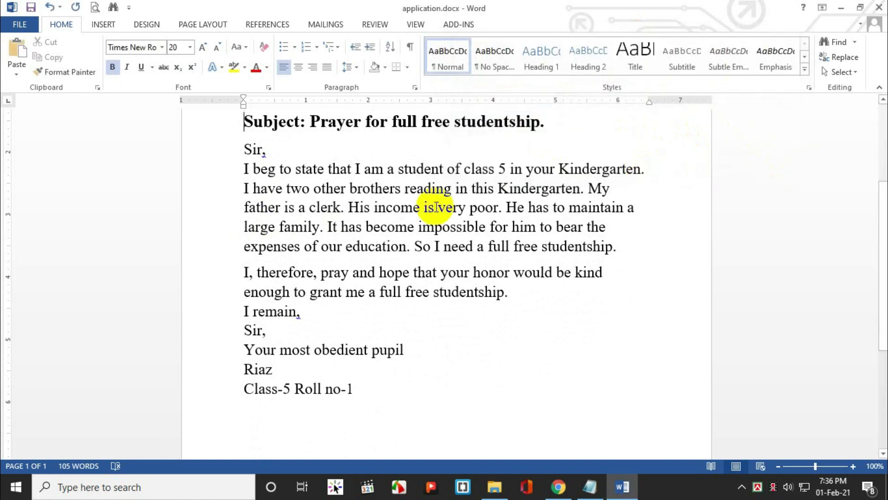
Step: Jump to line 11 with Ctrl+G, then restore Word down beside the Notepad list
scroll(296, 218, up, 2)
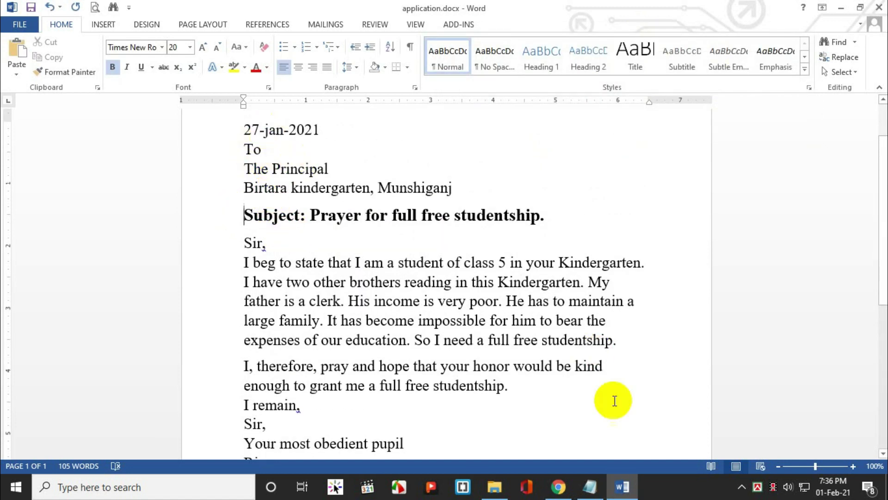
key(ctrl+g)
text(11)
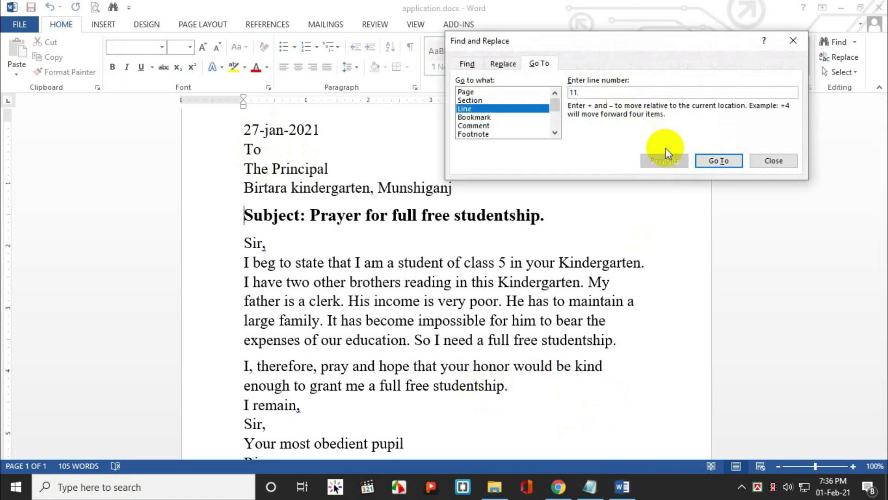
click(719, 162)
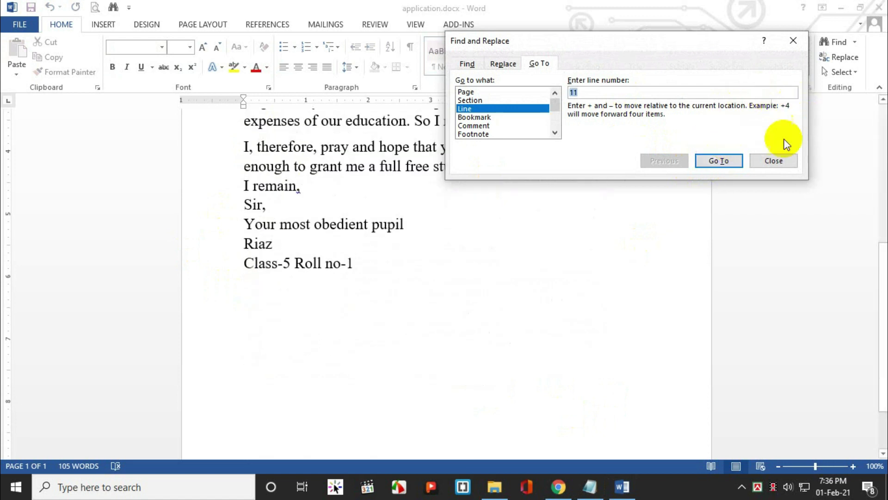
click(774, 160)
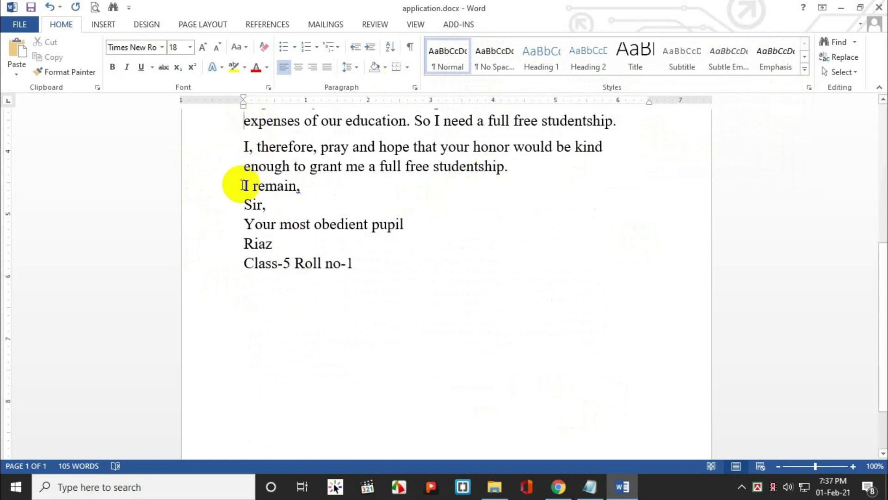
click(860, 7)
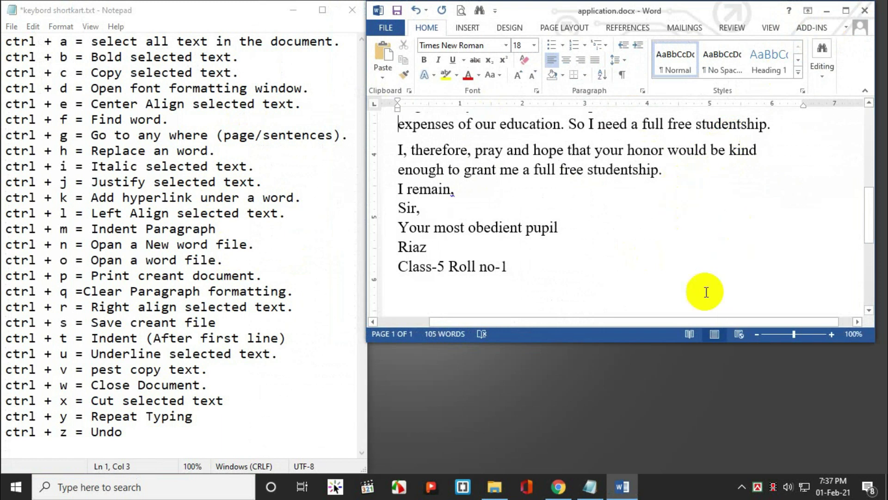
Step: Make the Word window taller and open Find and Replace on the Replace tab
drag(676, 342, 681, 480)
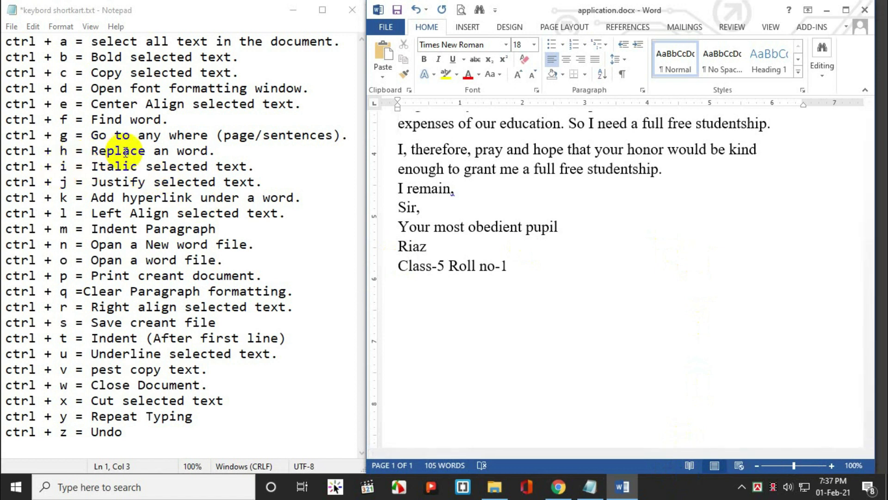
scroll(592, 227, up, 3)
scroll(532, 220, up, 2)
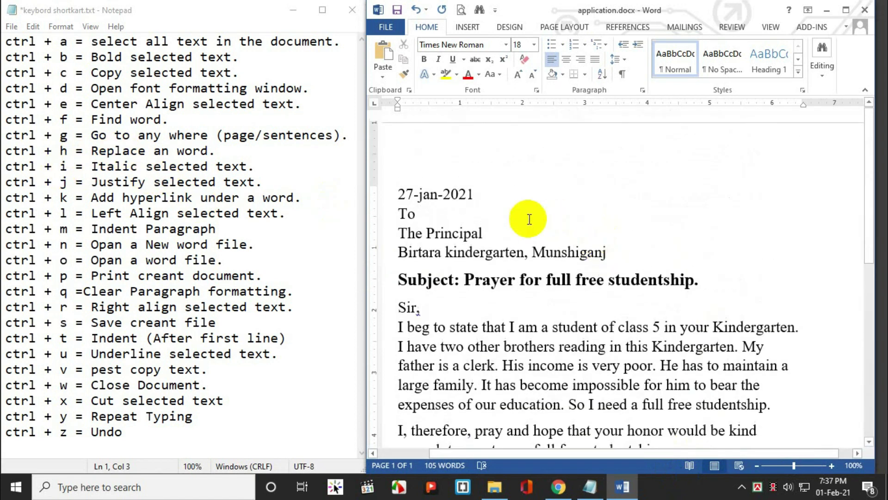
key(ctrl+h)
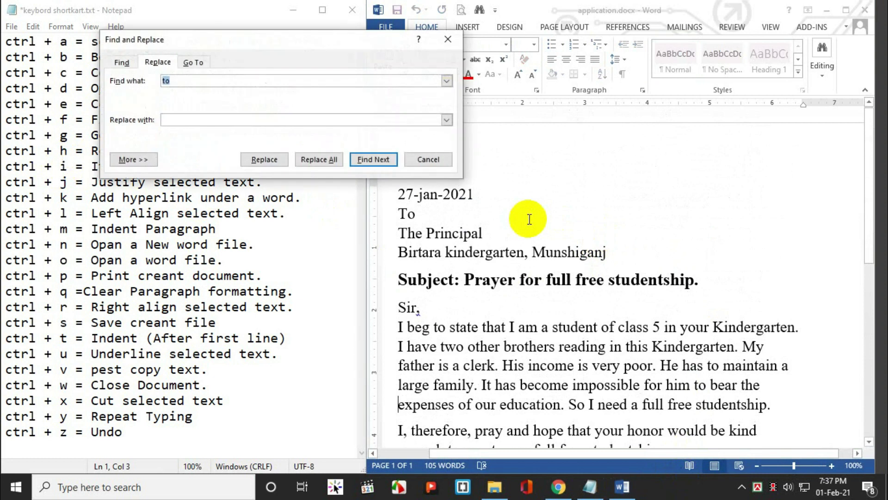
drag(216, 40, 636, 92)
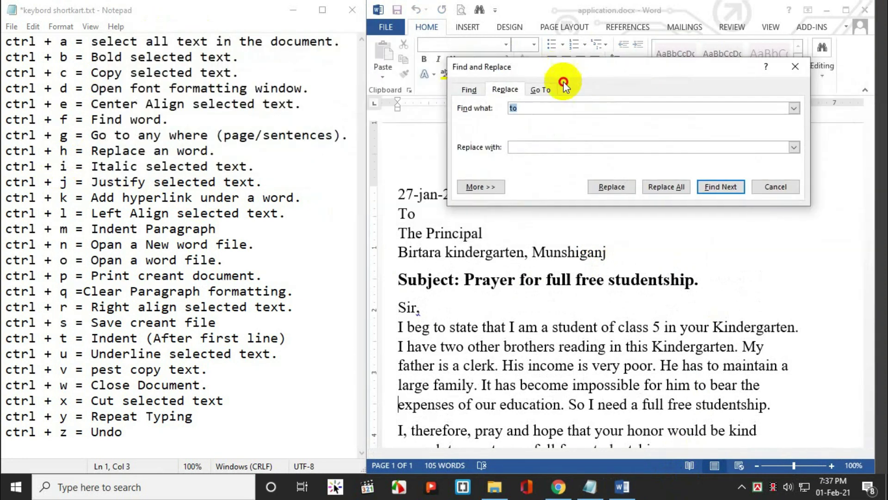
click(479, 115)
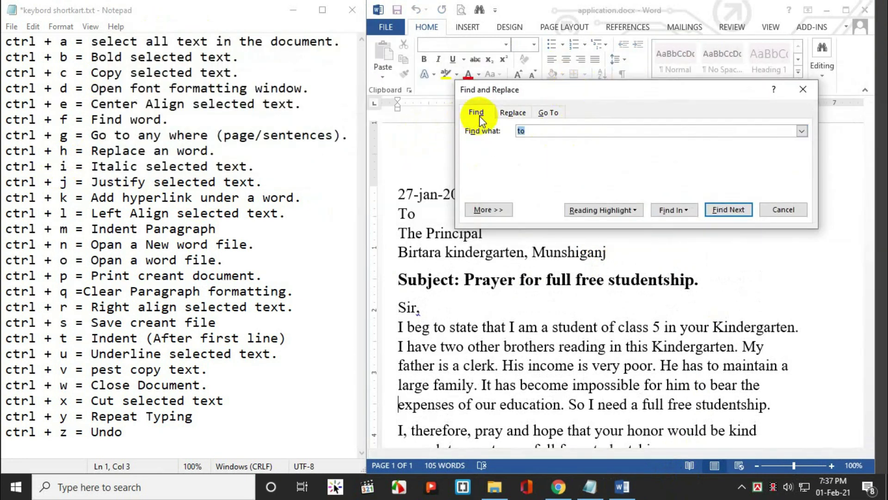
click(515, 115)
click(554, 112)
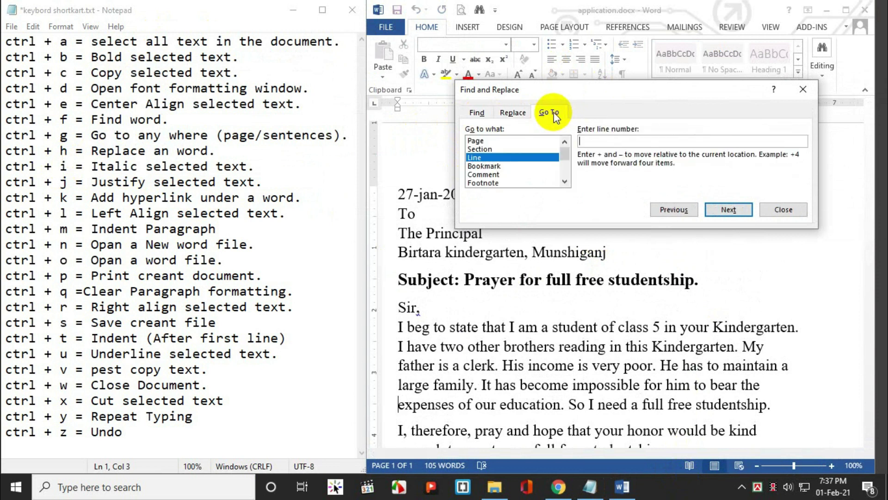
click(513, 113)
text(to)
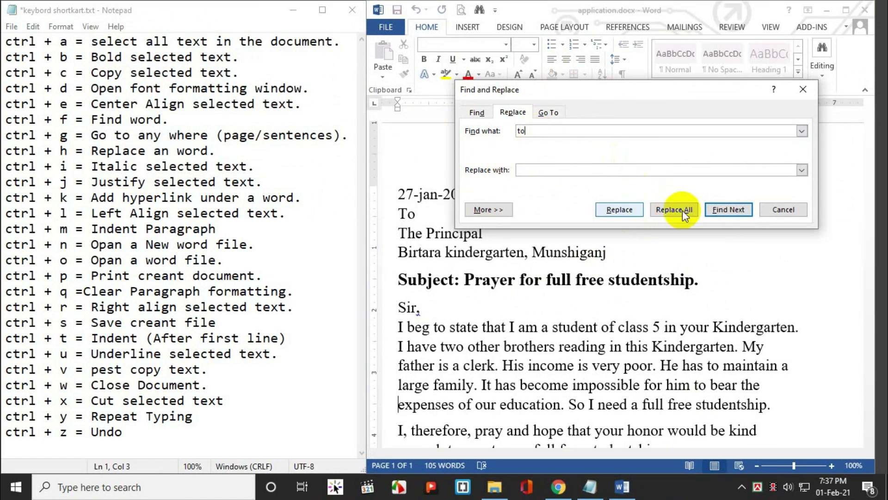
Step: Replace the first 'to' with 'my', then Replace All and close the dialog
click(721, 212)
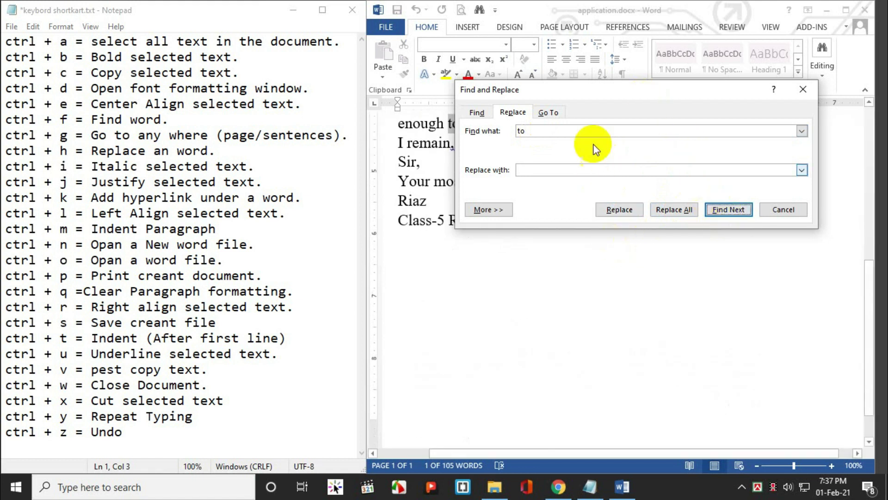
drag(598, 96, 550, 285)
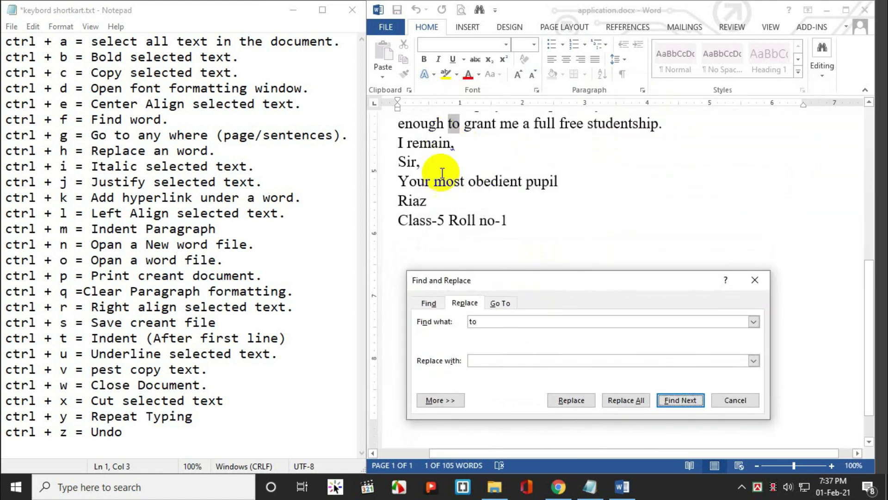
click(491, 360)
text(my)
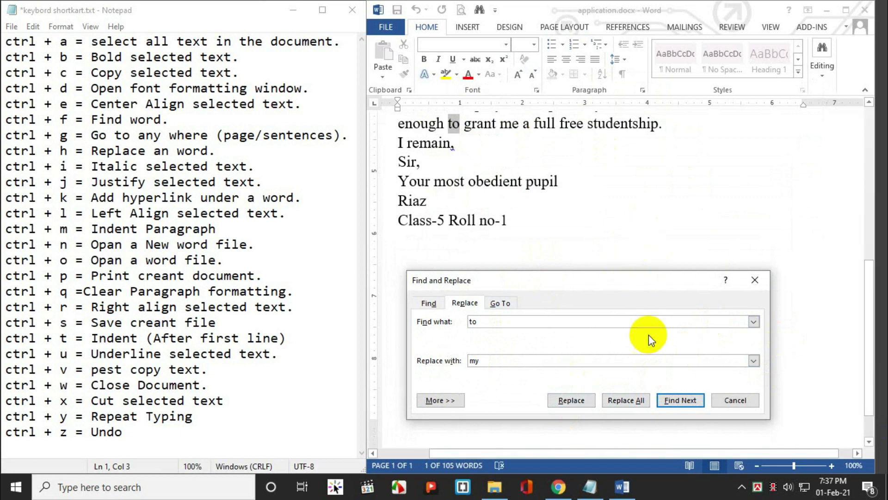
click(681, 400)
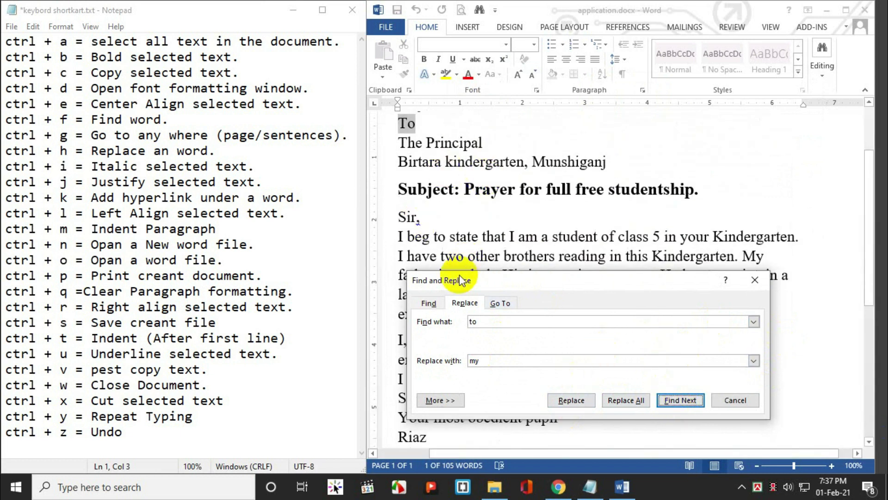
click(566, 401)
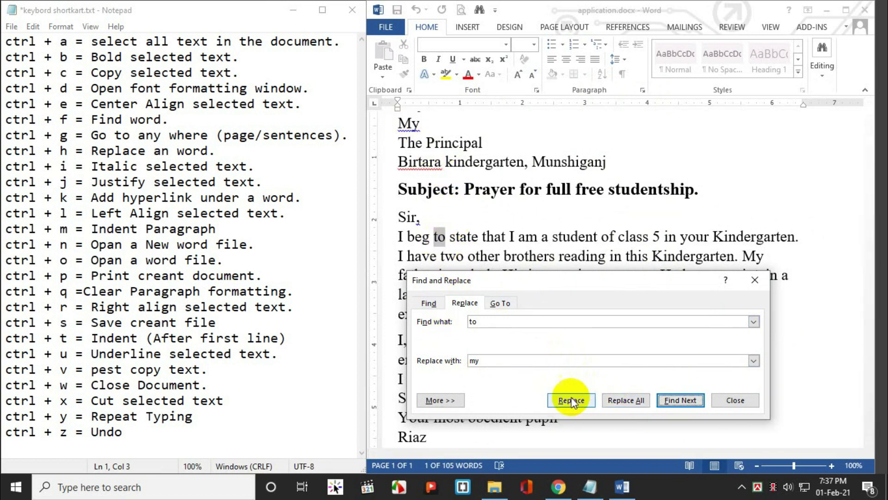
click(625, 400)
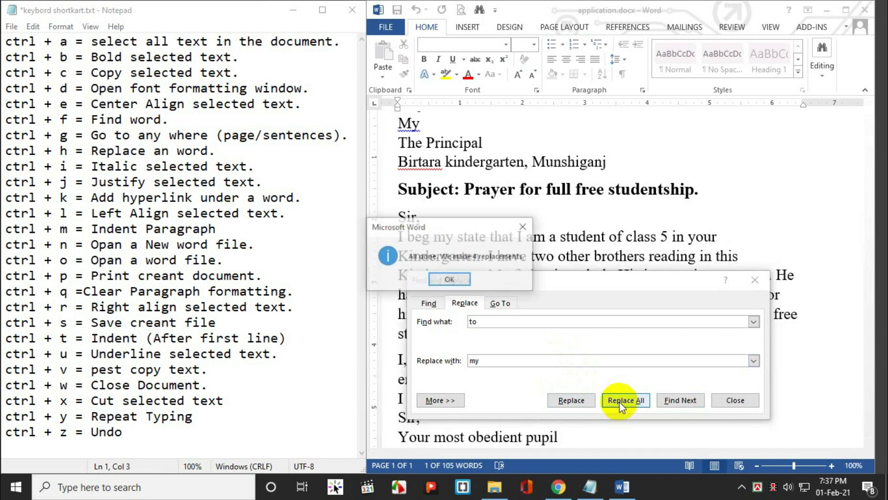
click(463, 283)
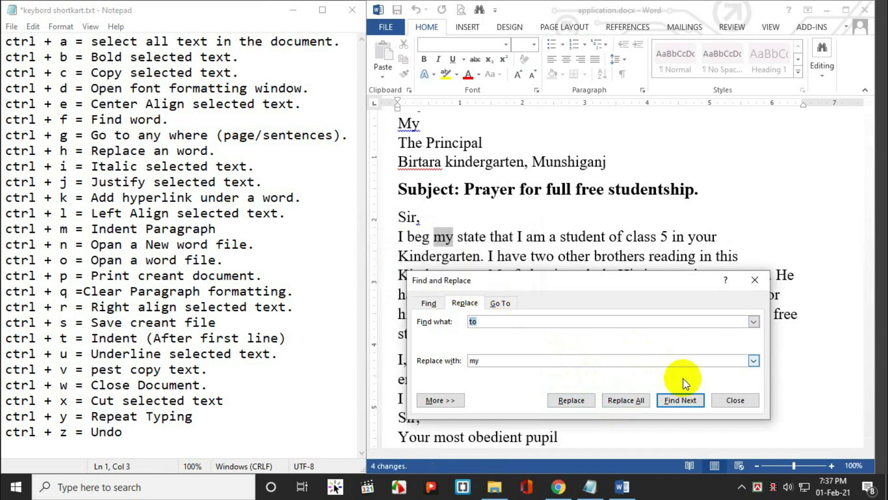
click(754, 281)
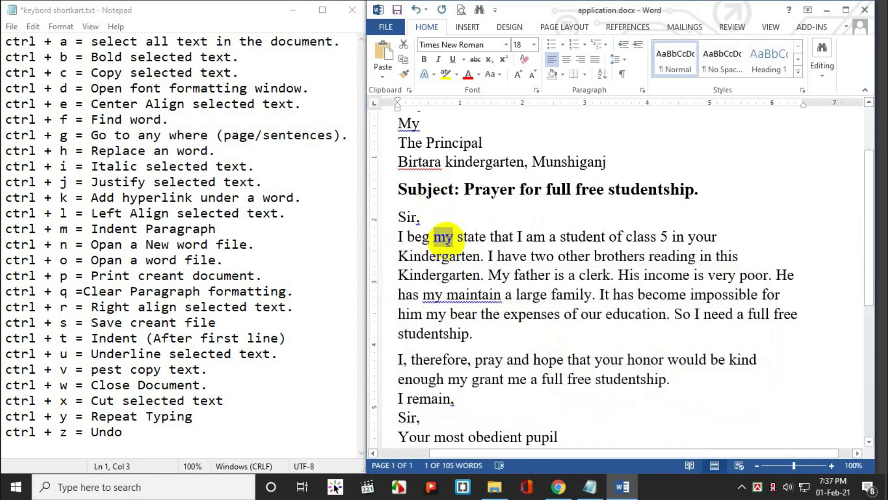
scroll(416, 234, down, 3)
scroll(439, 176, down, 2)
scroll(509, 185, up, 4)
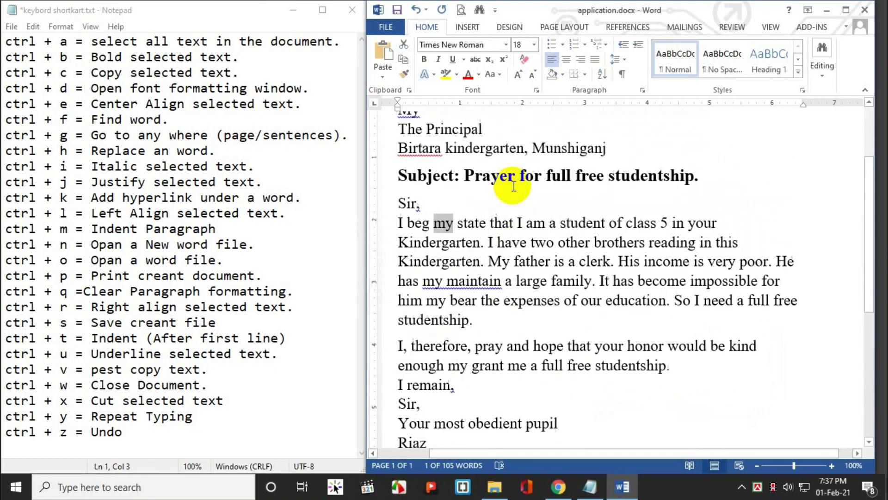
scroll(514, 186, up, 1)
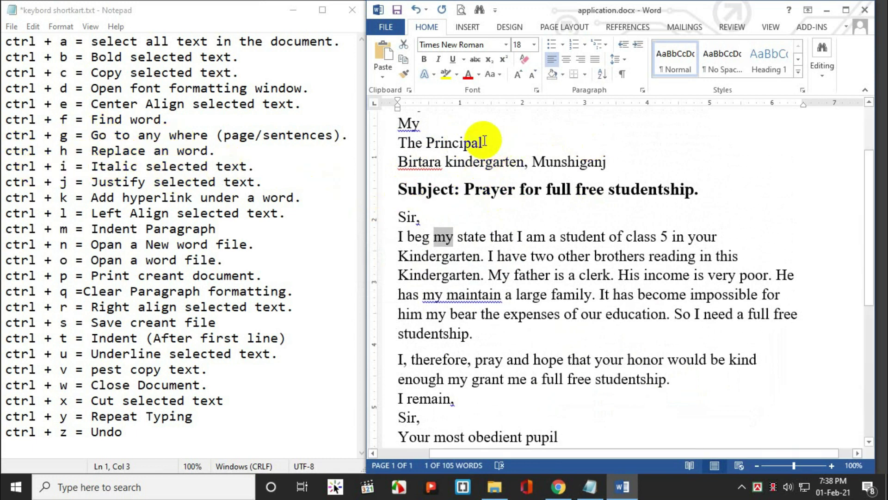
Step: Italicize The Principal line with Ctrl+I, then remove the italic
click(393, 143)
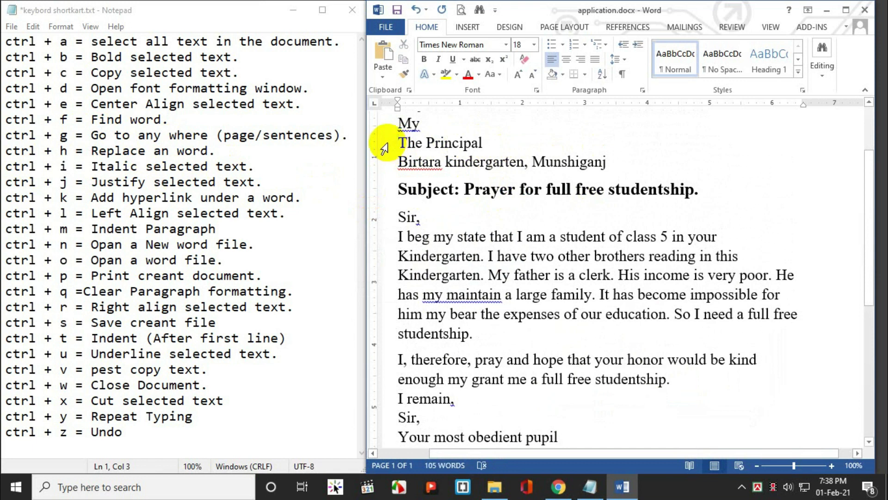
click(384, 148)
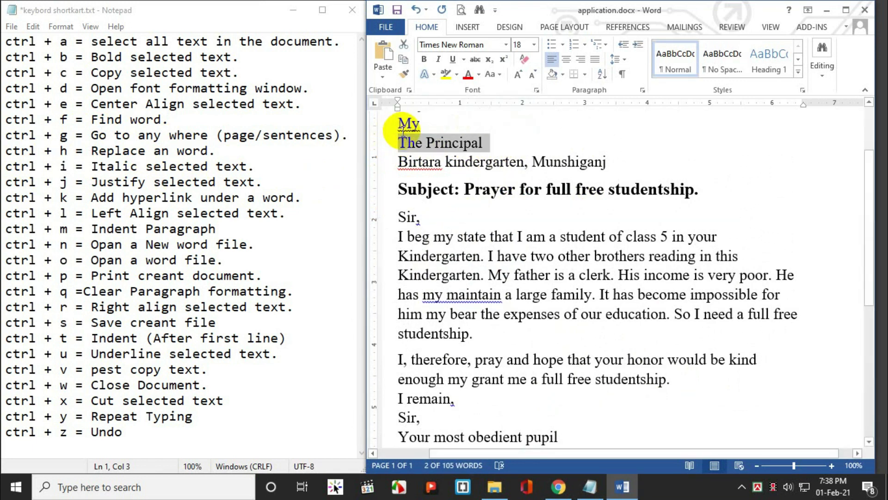
key(ctrl+i)
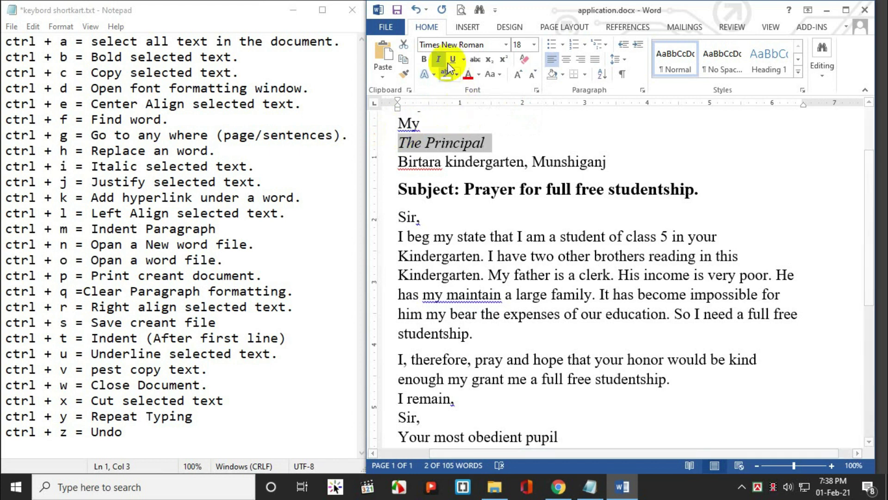
key(ctrl+i)
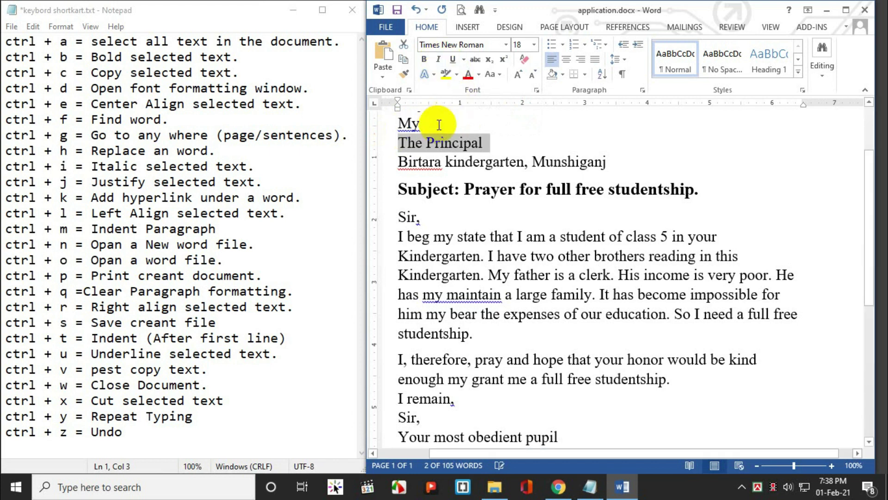
click(531, 142)
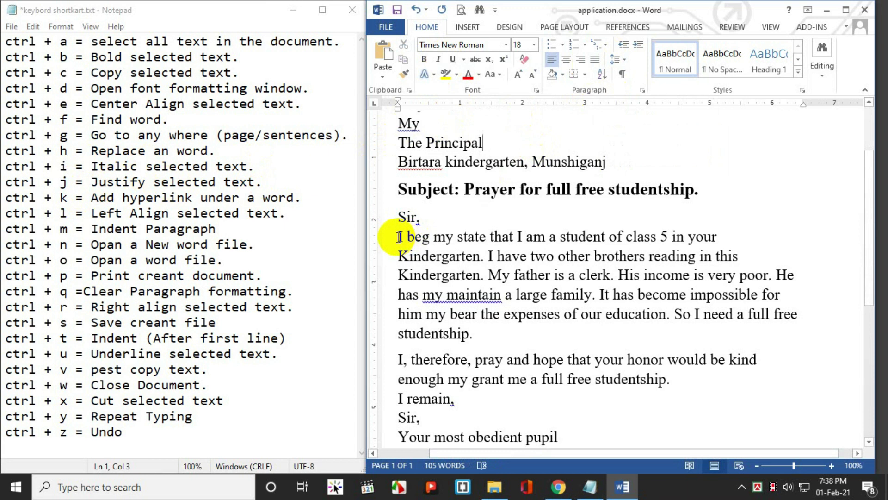
Step: Justify the 'Sir, / I beg…' paragraph with Ctrl+J, then set it back to left alignment
click(383, 235)
double_click(384, 239)
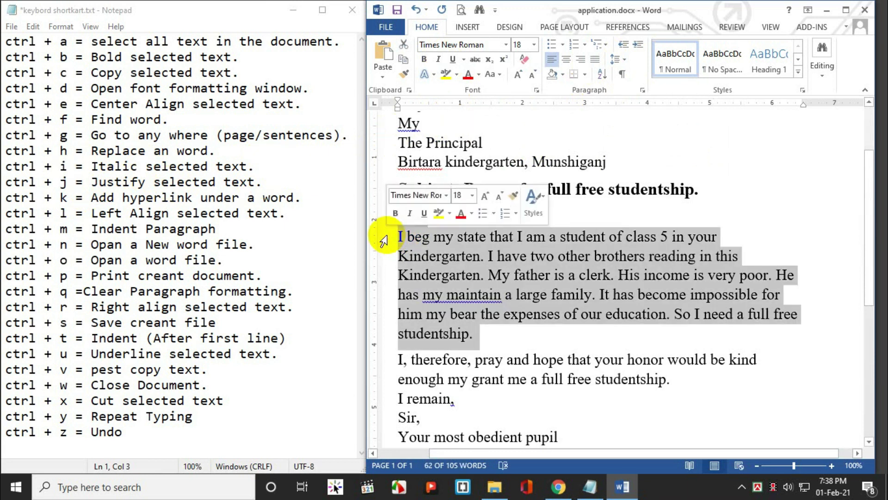
drag(384, 240, 382, 214)
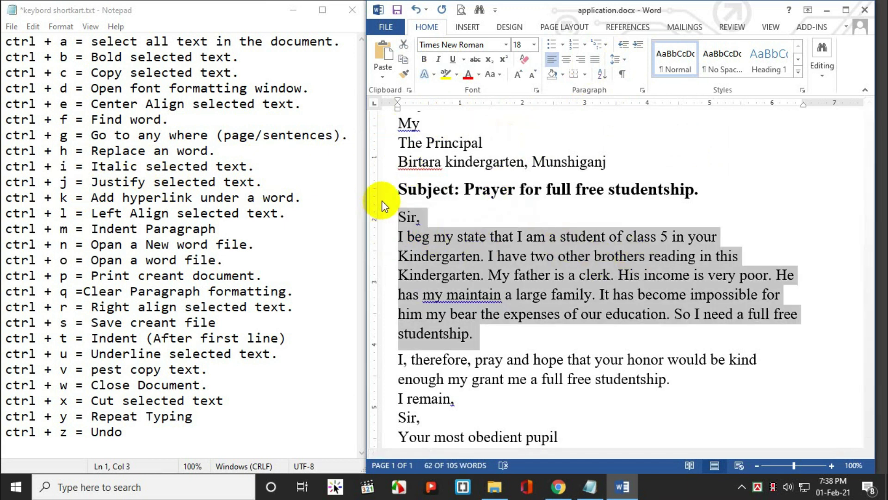
key(ctrl+j)
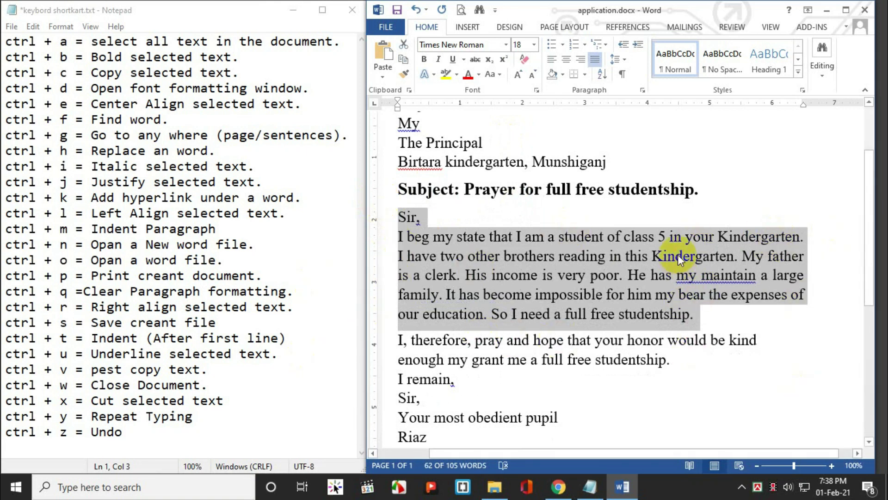
key(ctrl+l)
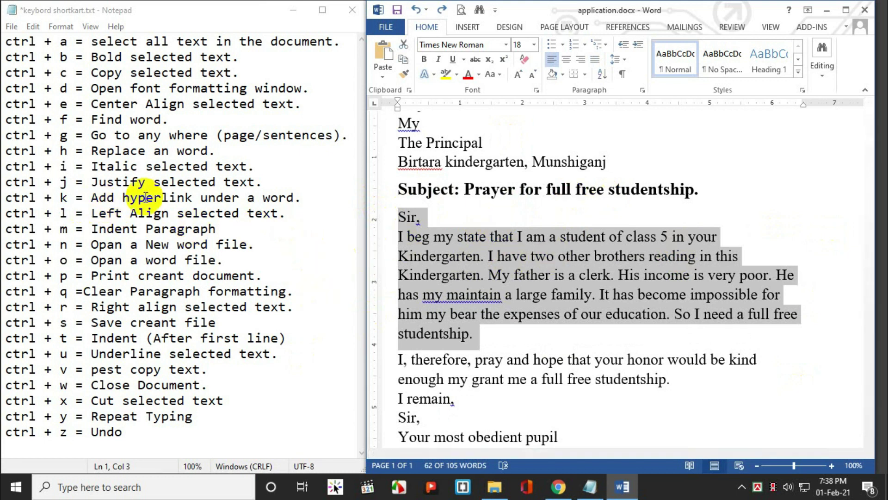
click(547, 256)
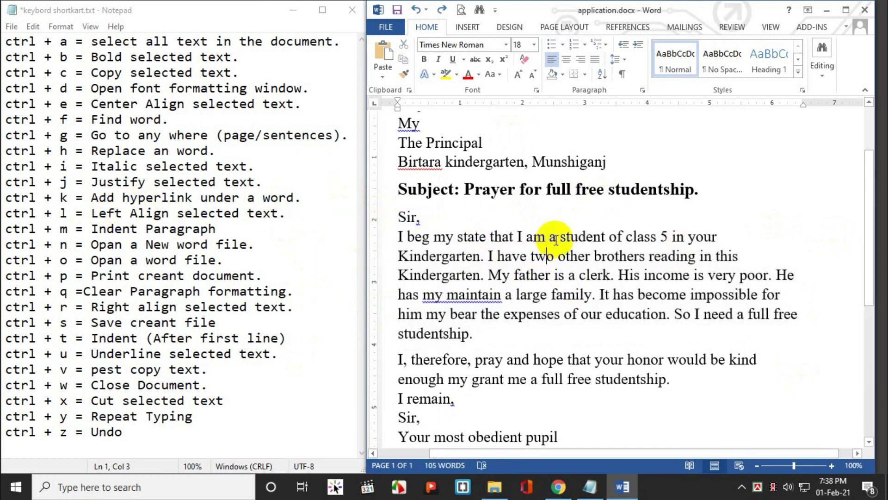
drag(559, 237, 607, 242)
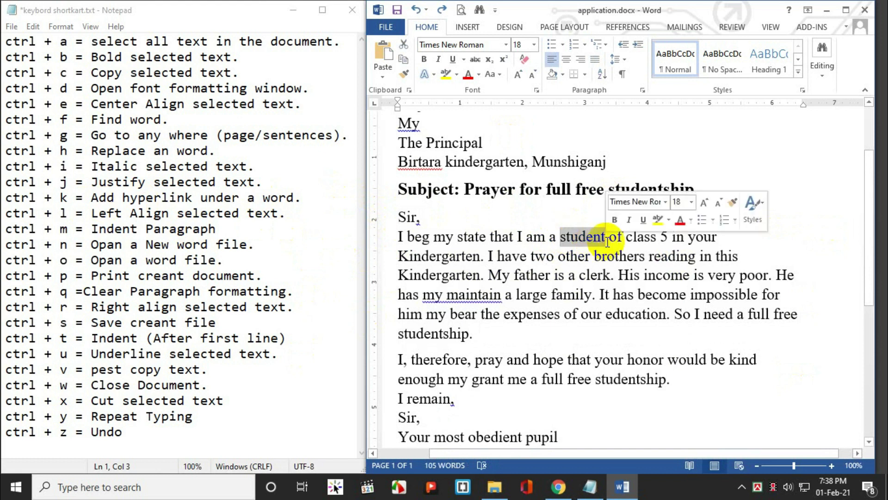
key(ctrl+k)
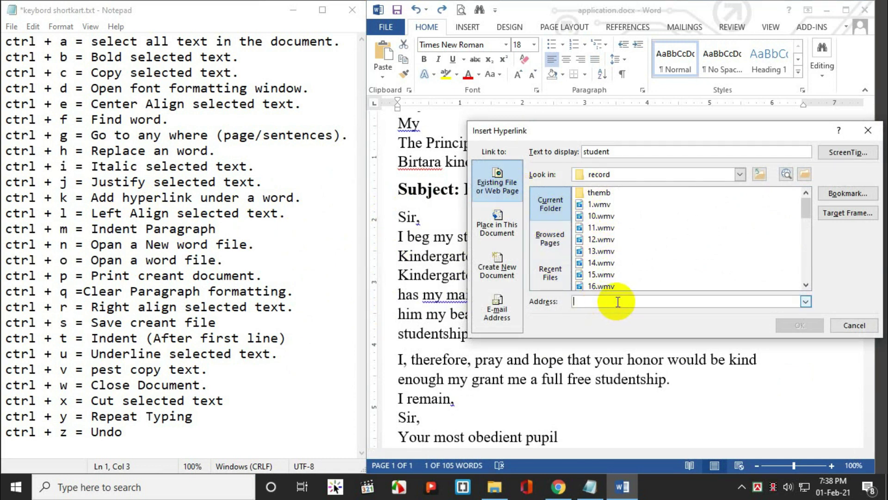
text(https://google.com)
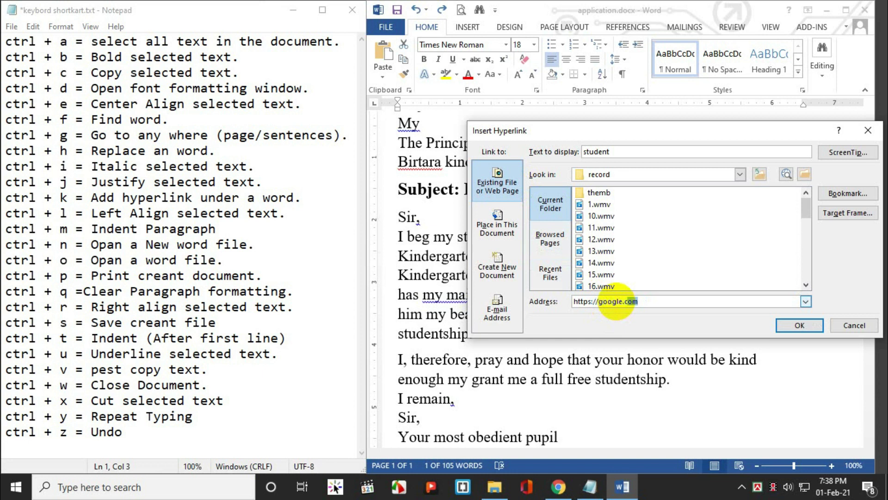
click(795, 326)
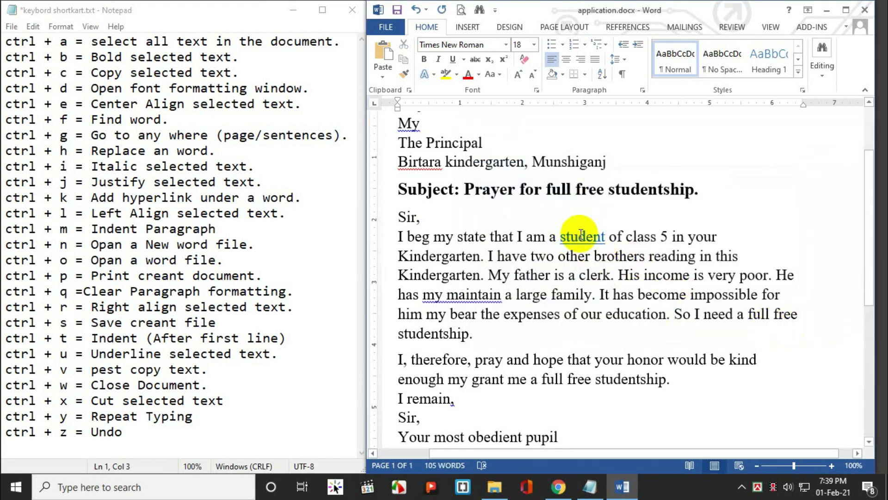
click(586, 237)
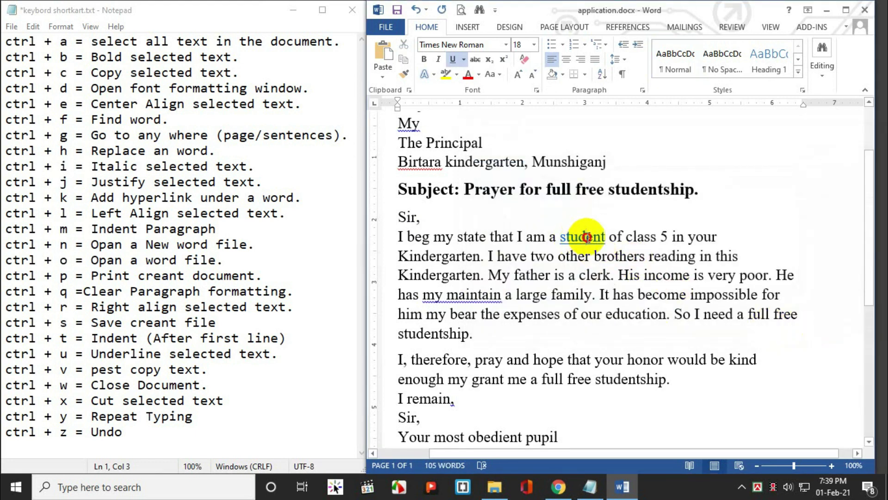
double_click(587, 236)
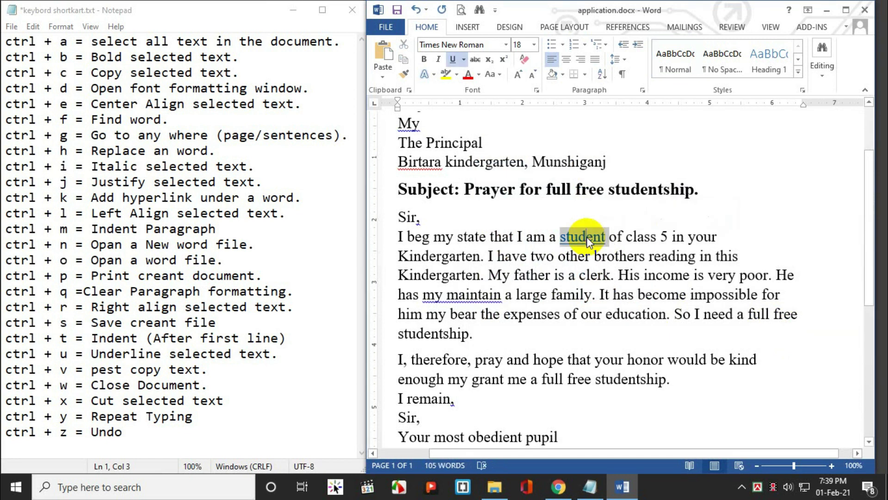
click(587, 237)
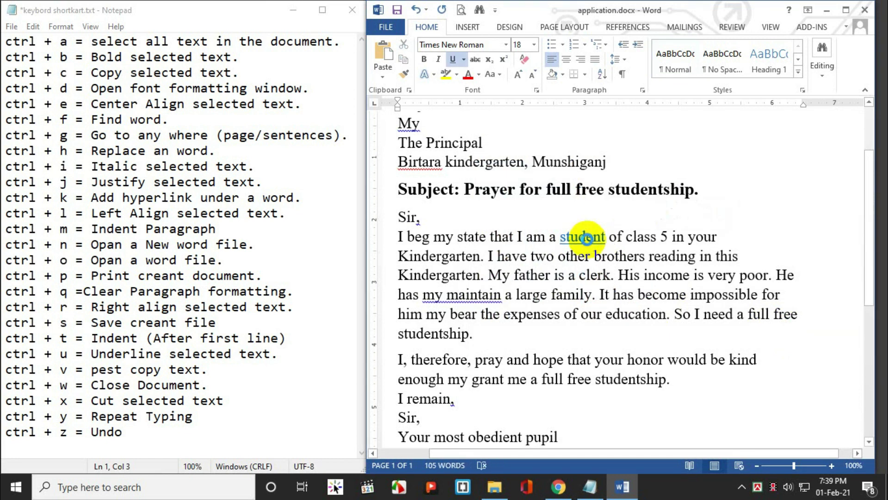
ctrl+click(588, 240)
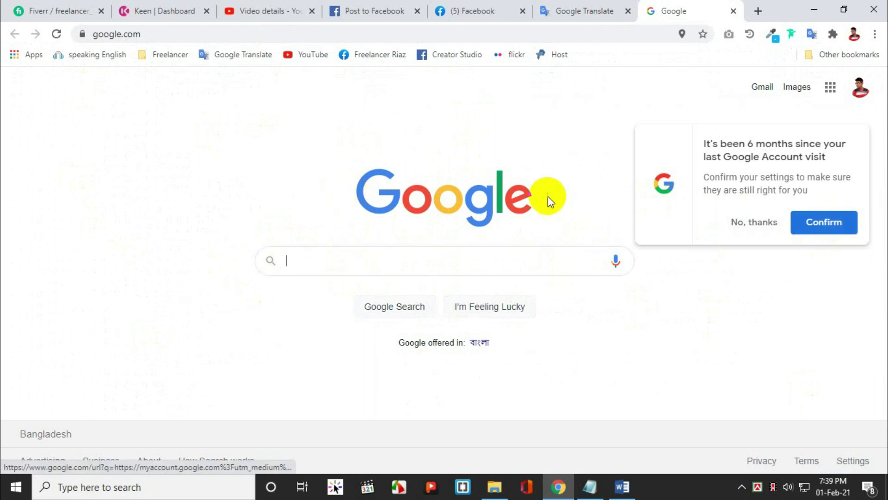
click(816, 7)
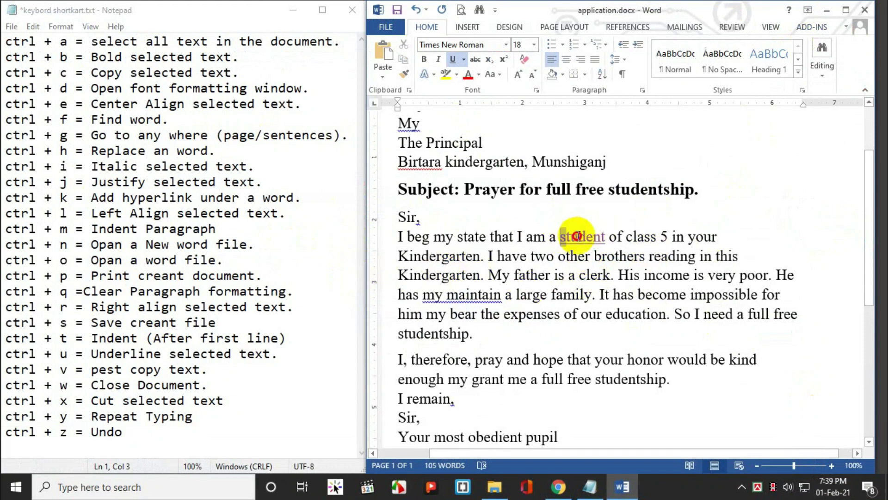
Step: Clear the Google address from the 'student' link in Edit Hyperlink and remove the link
drag(561, 236, 606, 238)
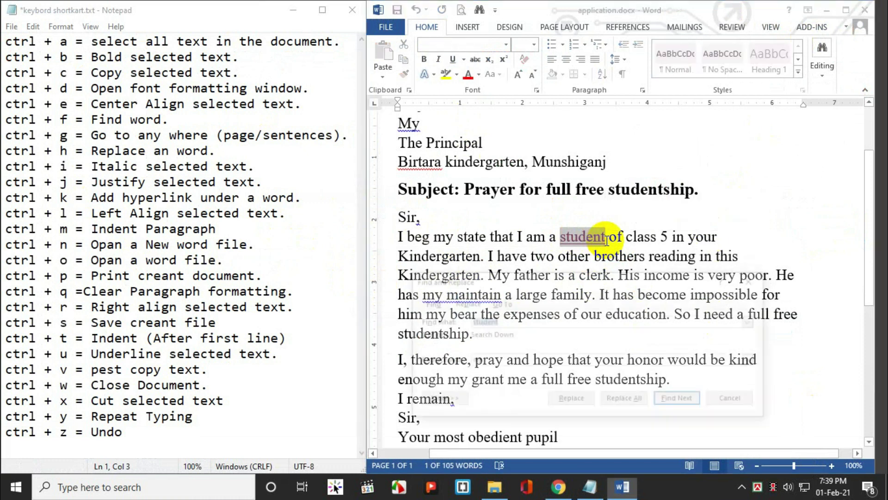
key(ctrl+h)
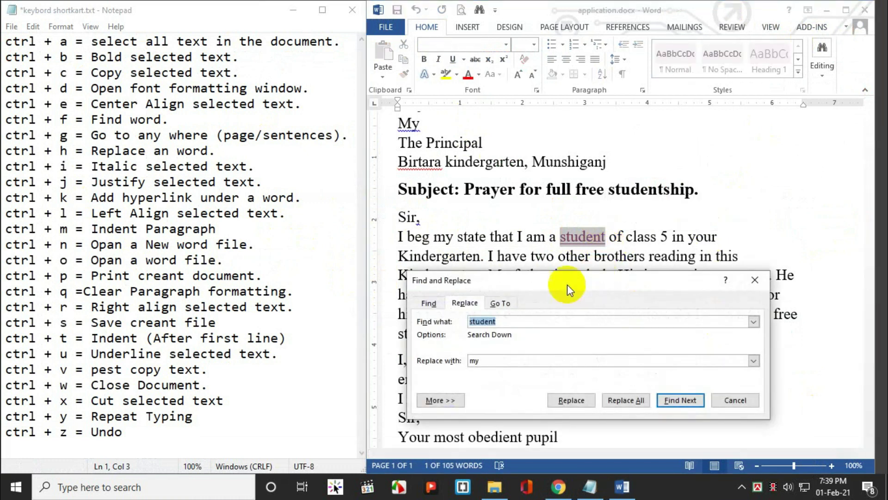
click(753, 280)
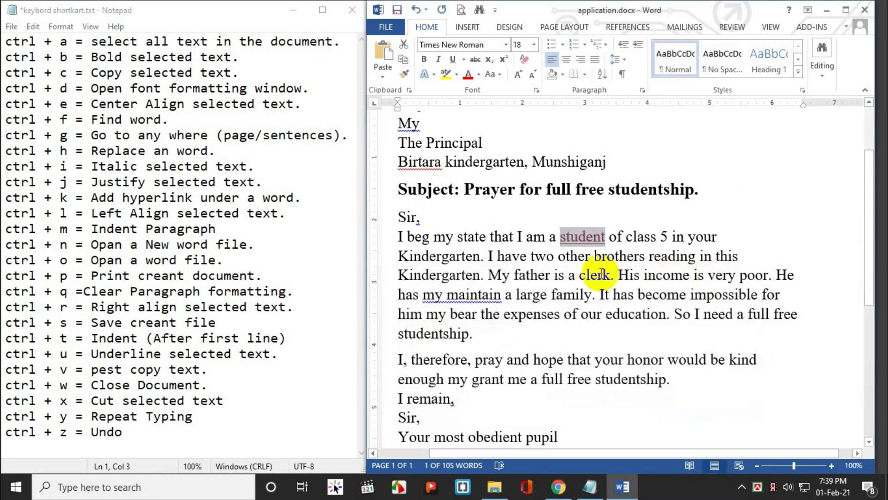
key(ctrl+k)
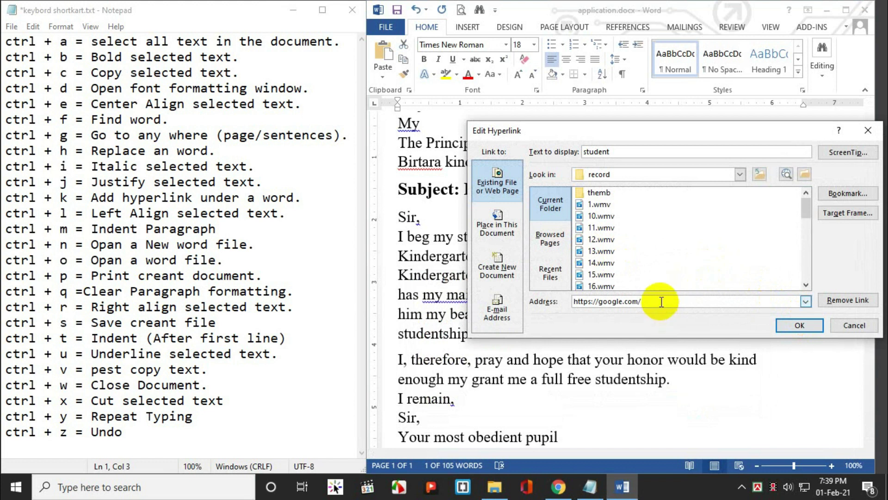
drag(662, 301, 540, 301)
key(BackSpace)
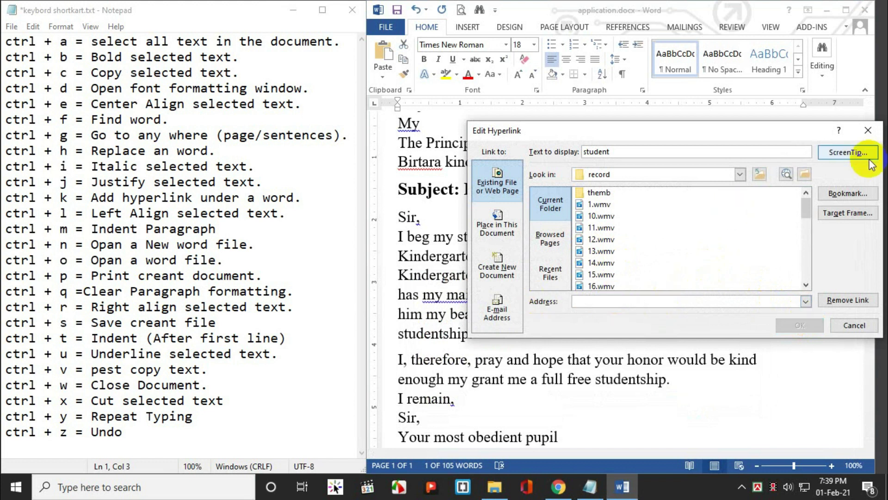
click(855, 302)
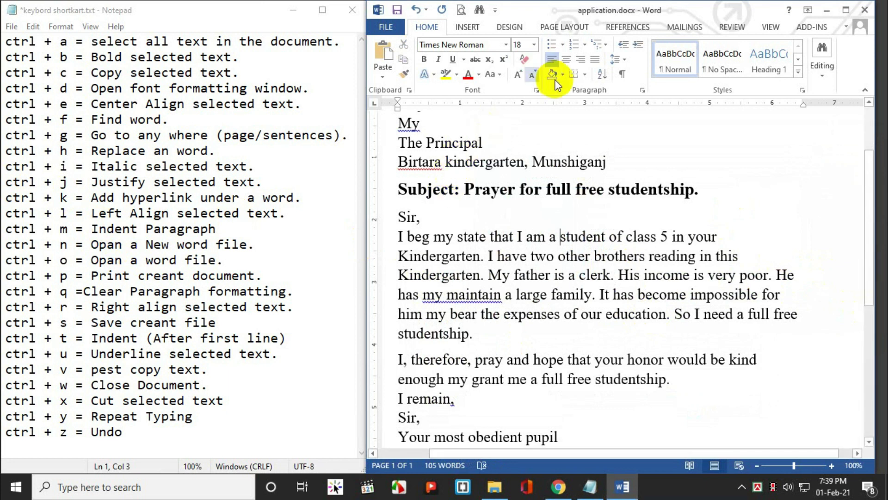
Step: Try right, left and justified alignment on the 'I beg' paragraph, leaving it justified
drag(399, 237, 472, 334)
click(584, 60)
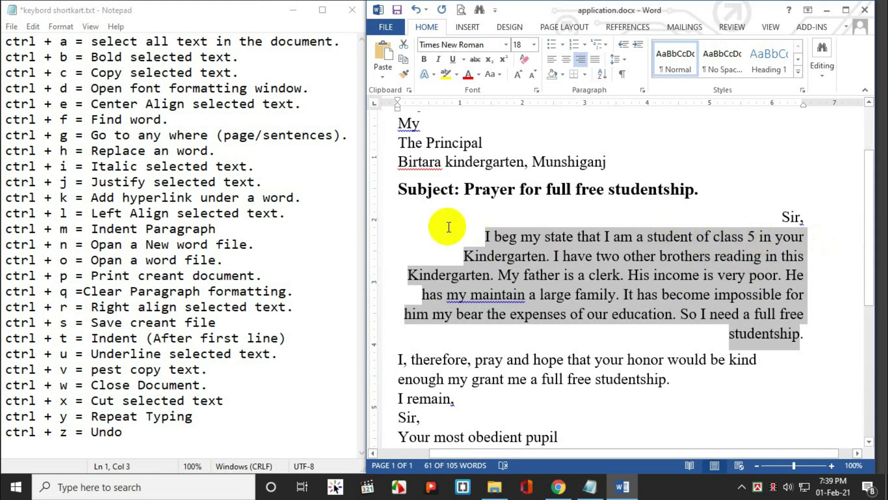
key(ctrl+l)
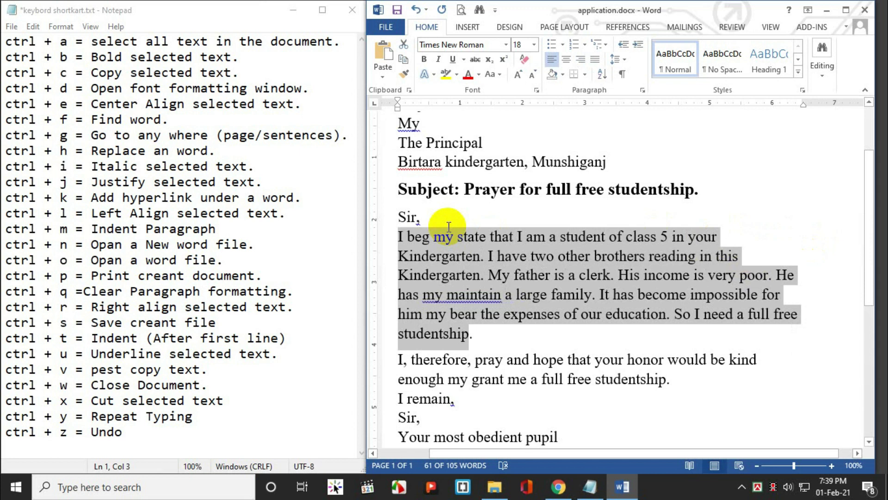
key(ctrl+j)
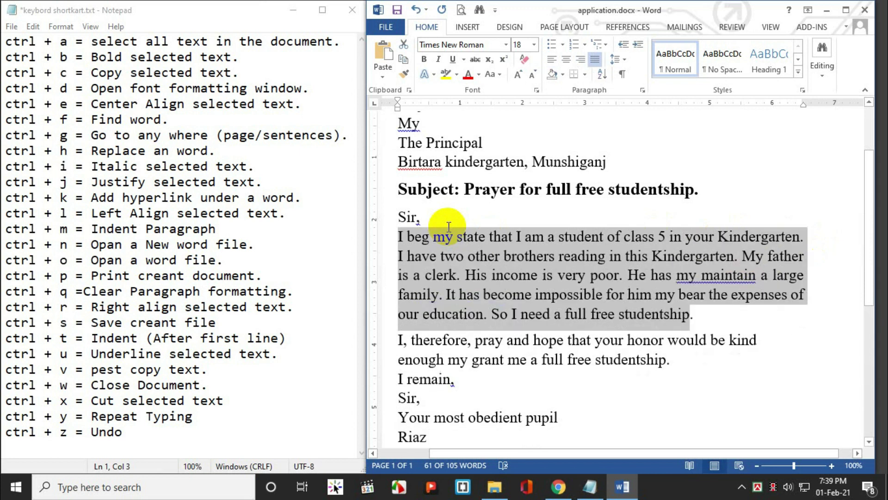
key(ctrl+l)
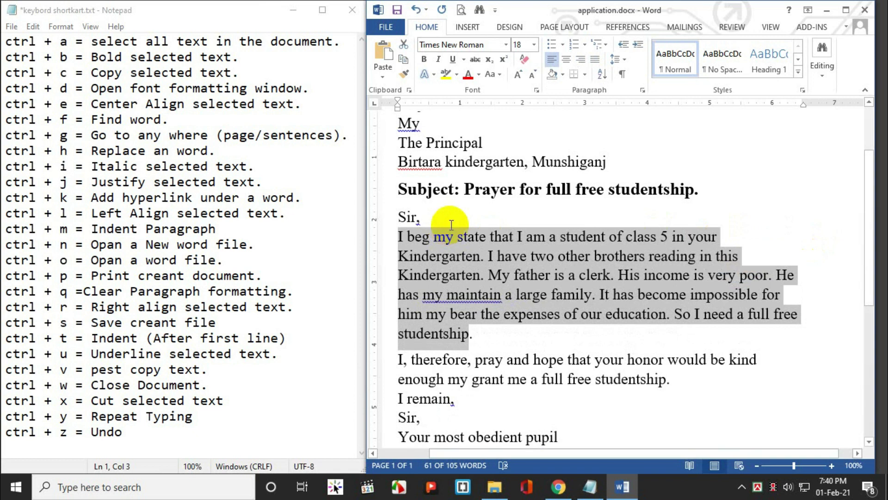
key(ctrl+j)
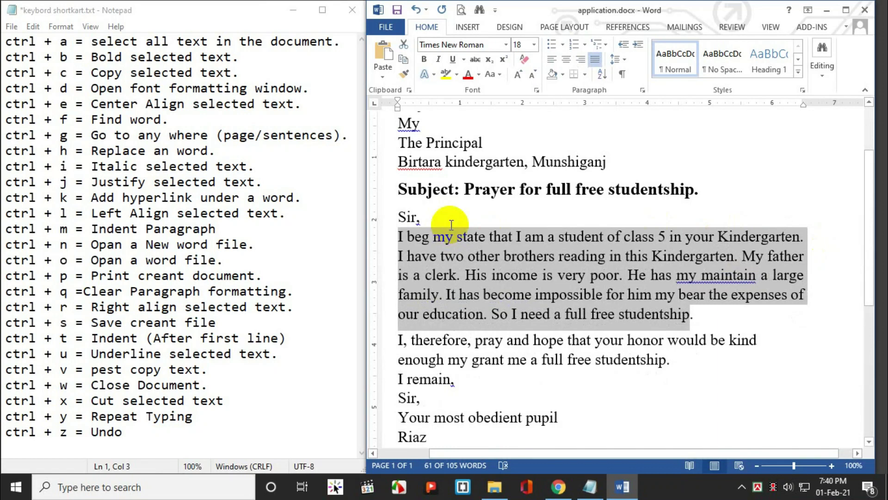
click(553, 274)
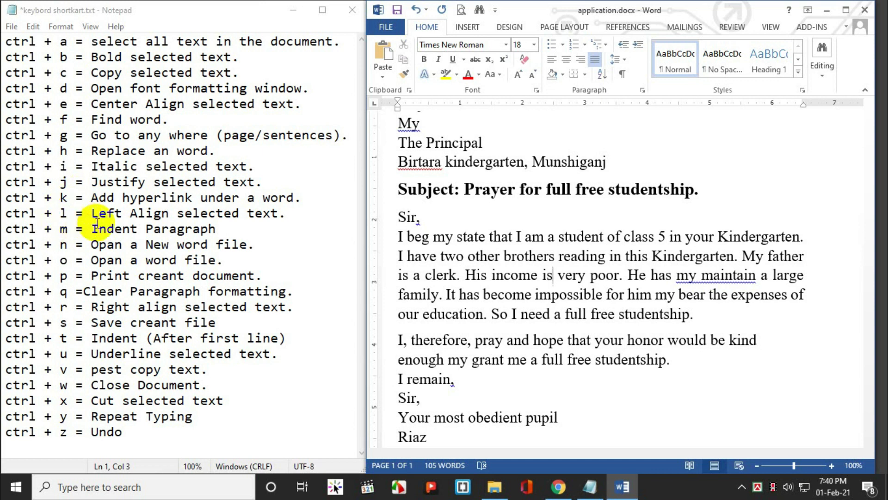
Step: Indent the 'I beg' paragraph with Ctrl+M, then undo it back to the margin
click(399, 237)
drag(484, 245, 517, 236)
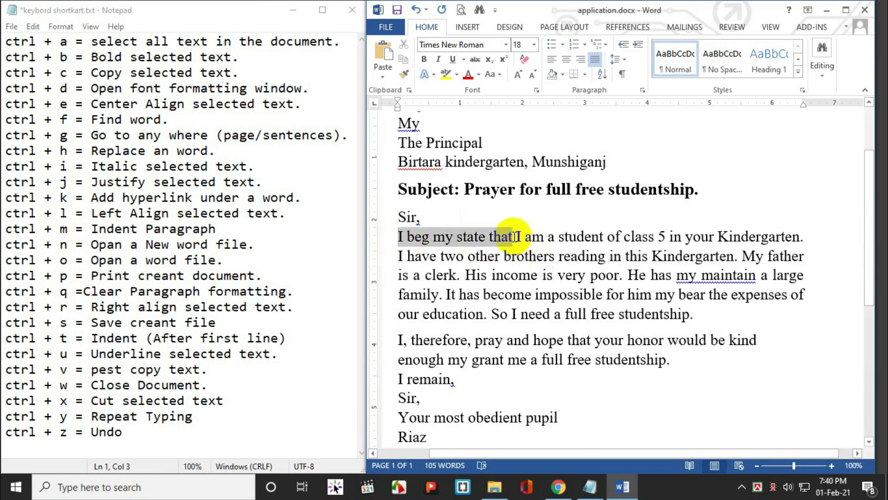
key(ctrl+m)
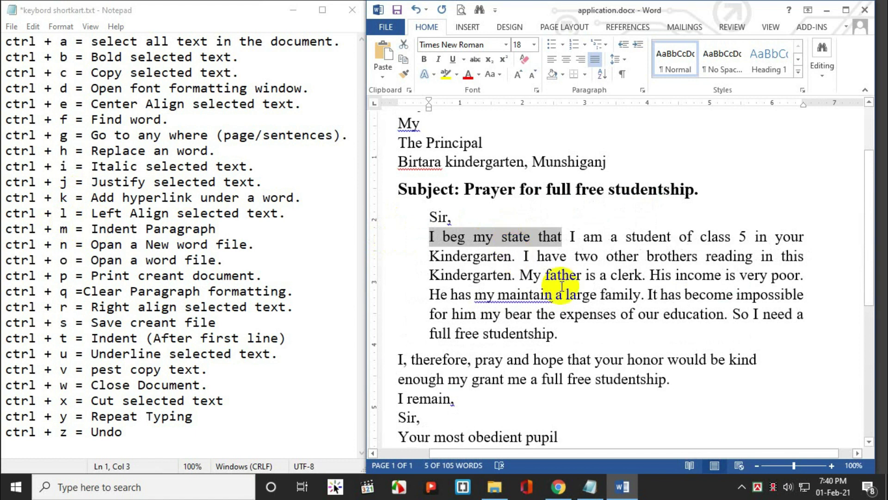
click(427, 238)
key(ctrl+m)
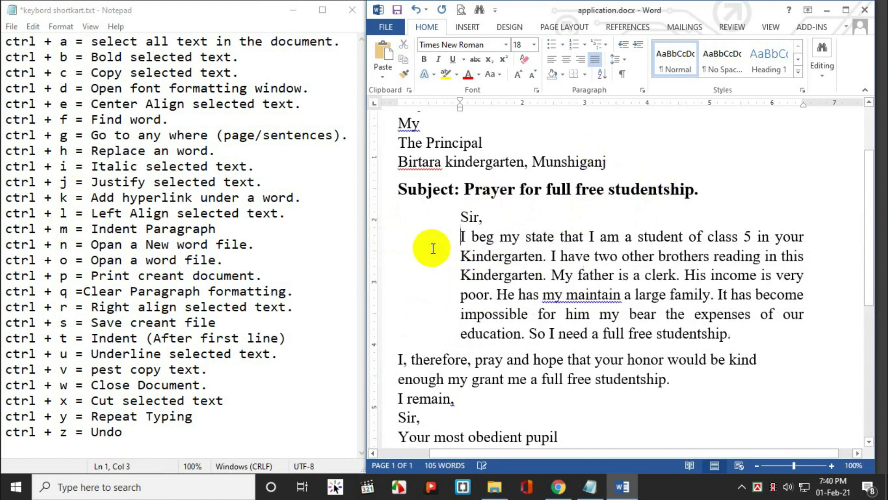
key(ctrl+m)
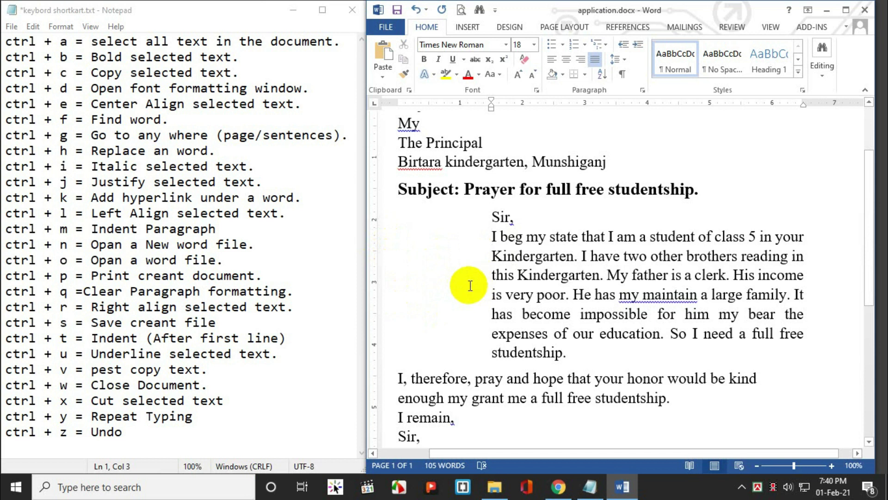
key(ctrl+z)
key(ctrl+z)
key(ctrl+z)
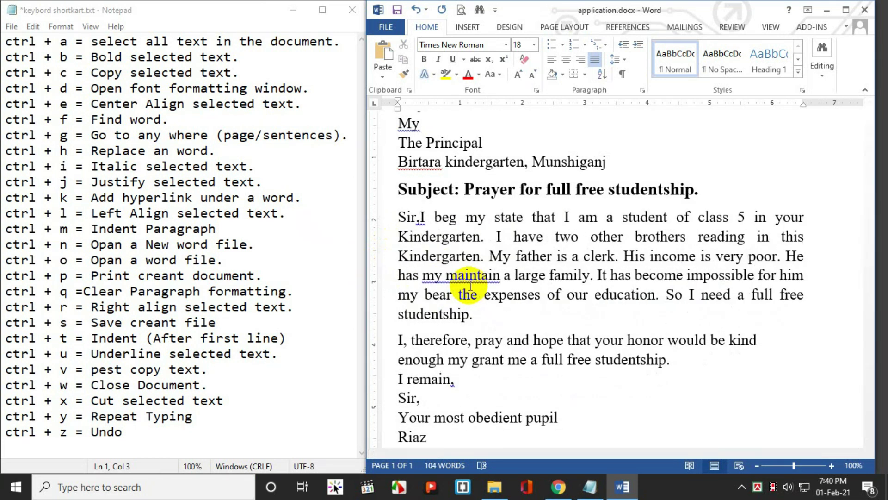
key(ctrl+z)
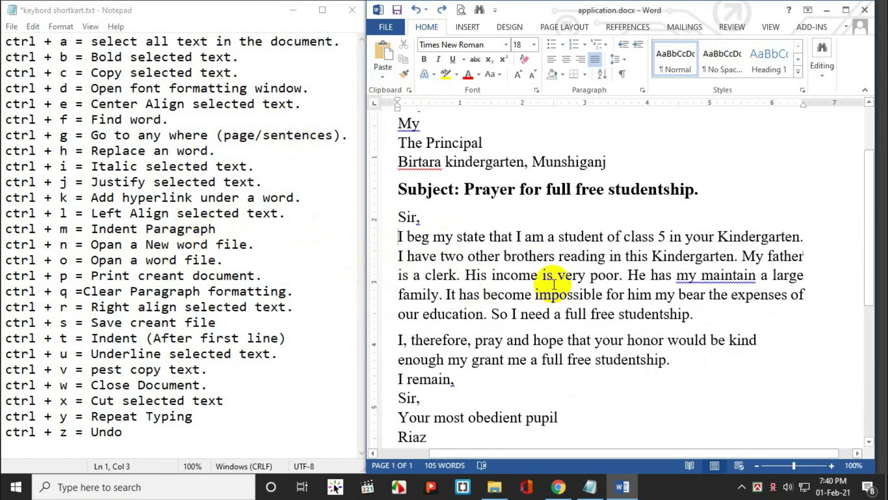
Step: Create and close a blank document, then show the Open page's recent documents
key(ctrl+n)
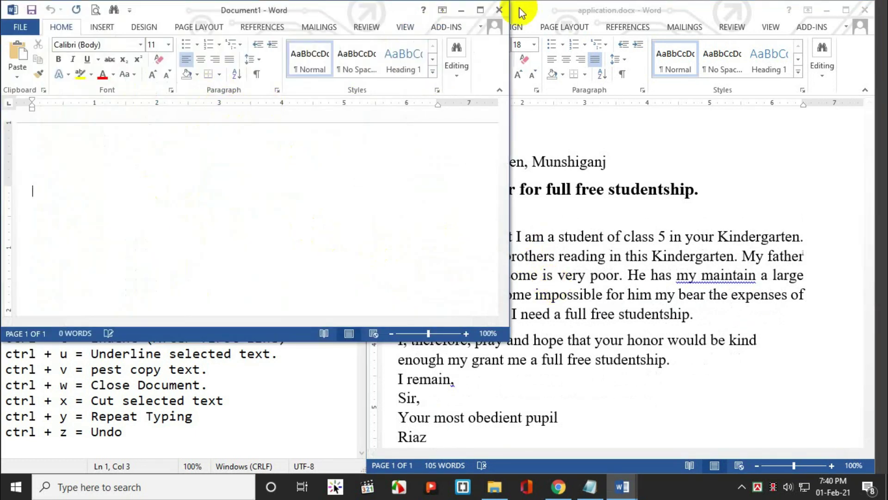
click(499, 9)
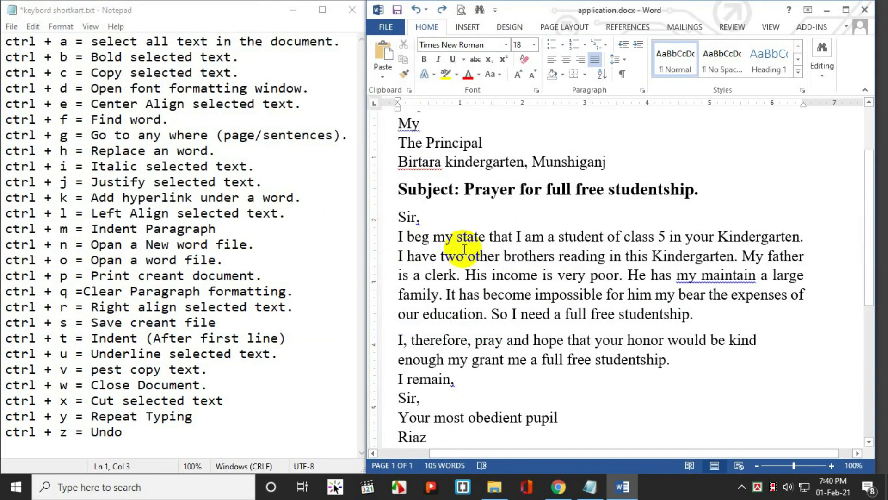
key(ctrl+o)
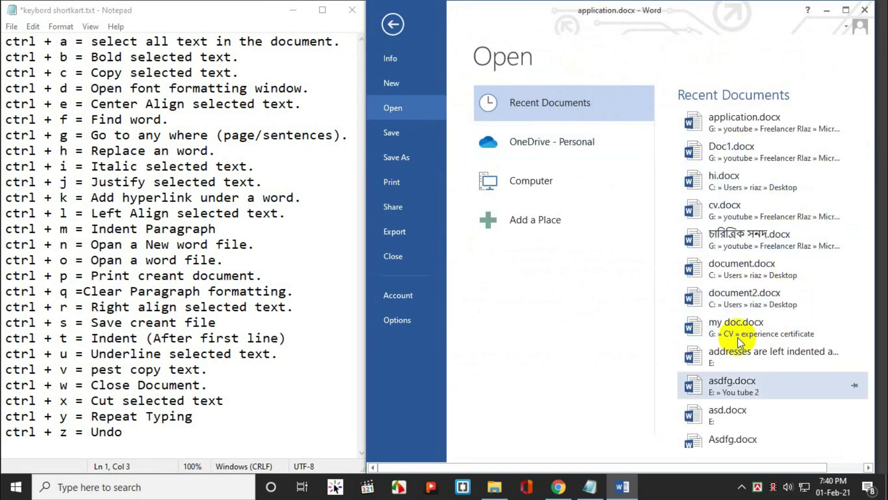
Step: Browse Computer locations, preview the letter in Print, and return to editing it
click(523, 186)
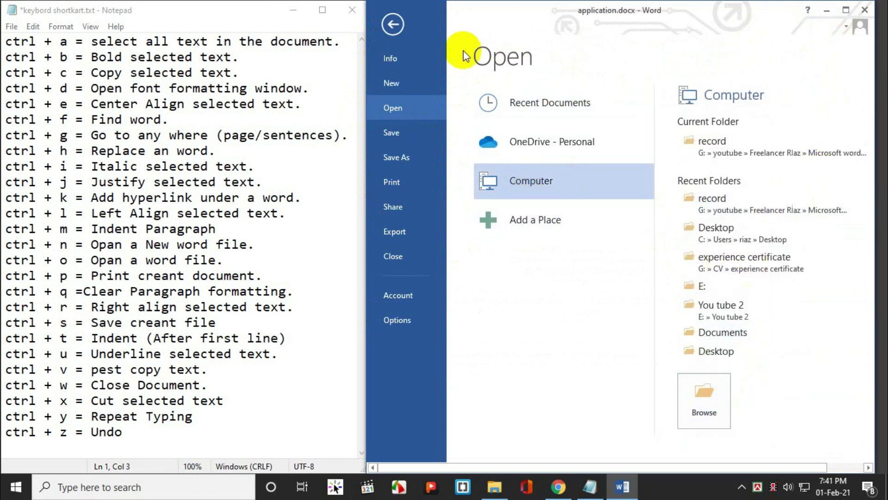
click(390, 25)
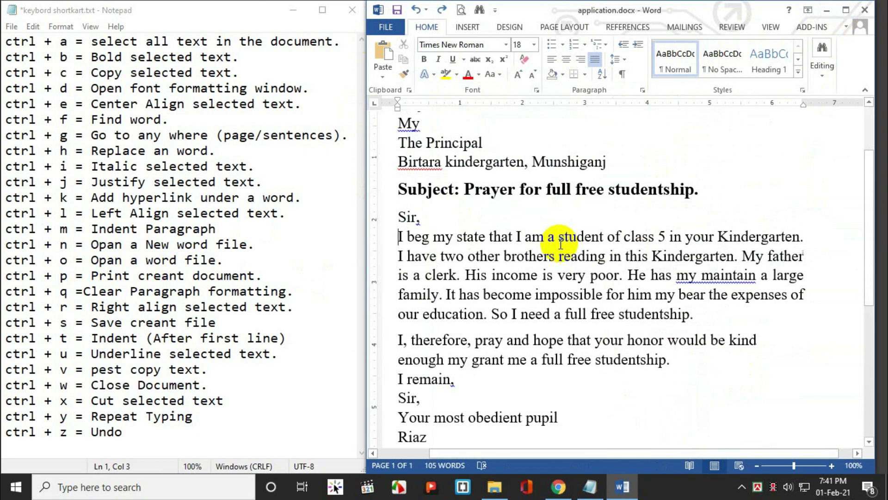
key(ctrl+p)
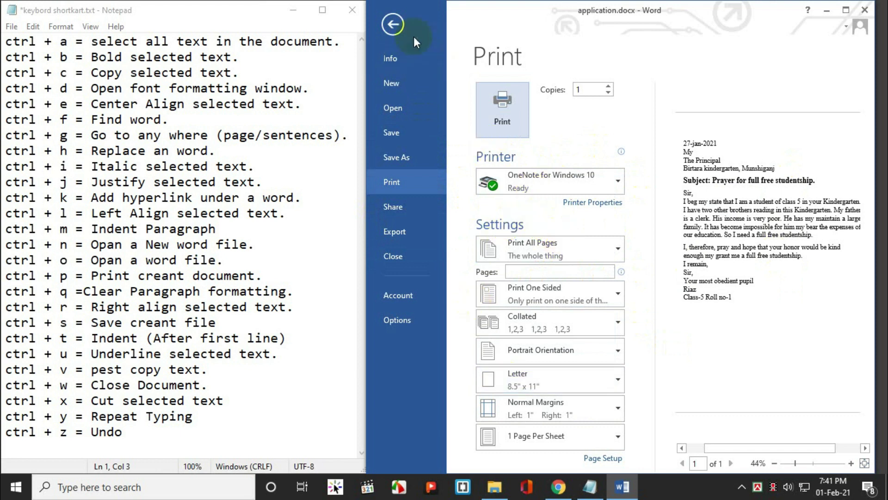
click(393, 26)
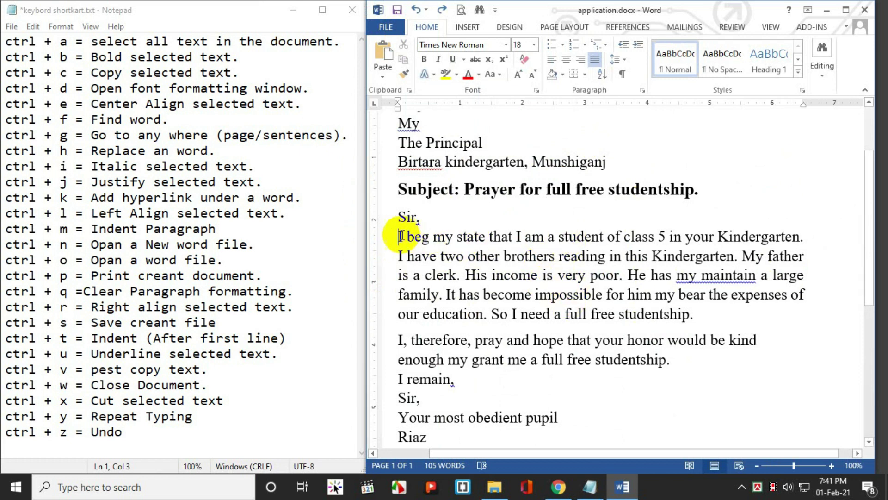
Step: Highlight the 'I beg my state' paragraph in yellow and left-align it
drag(396, 237, 702, 317)
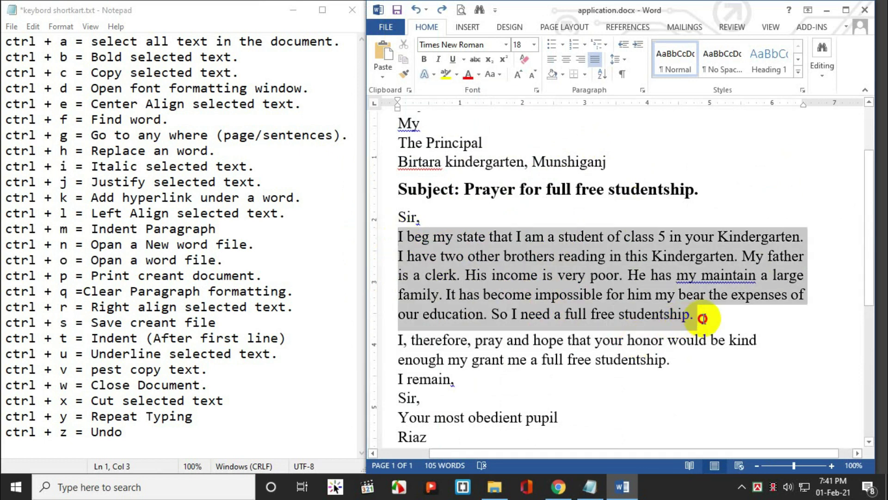
click(445, 73)
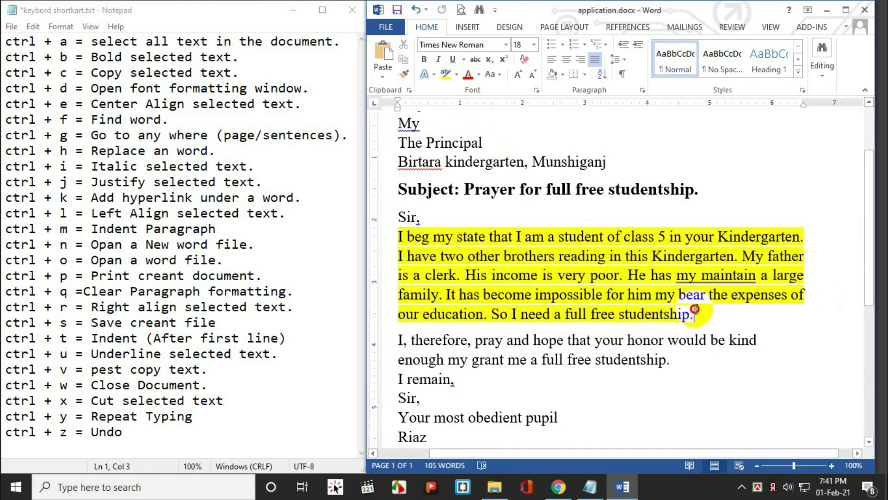
drag(694, 309, 404, 237)
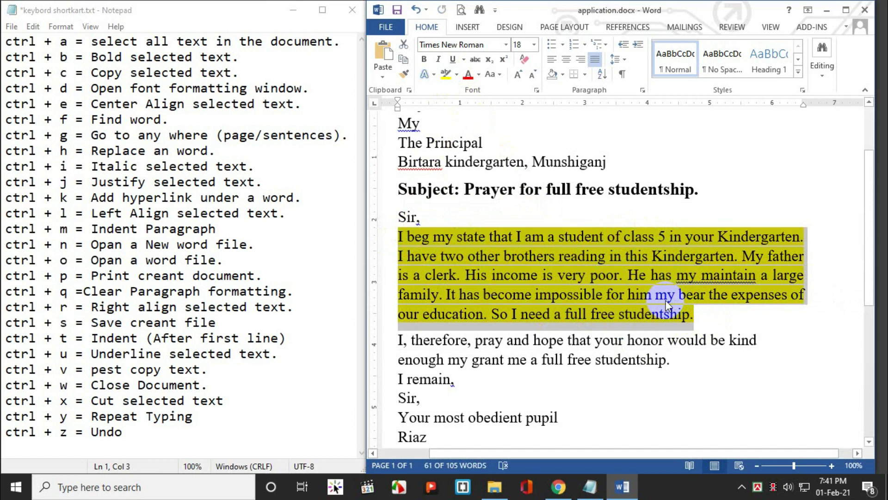
key(ctrl+l)
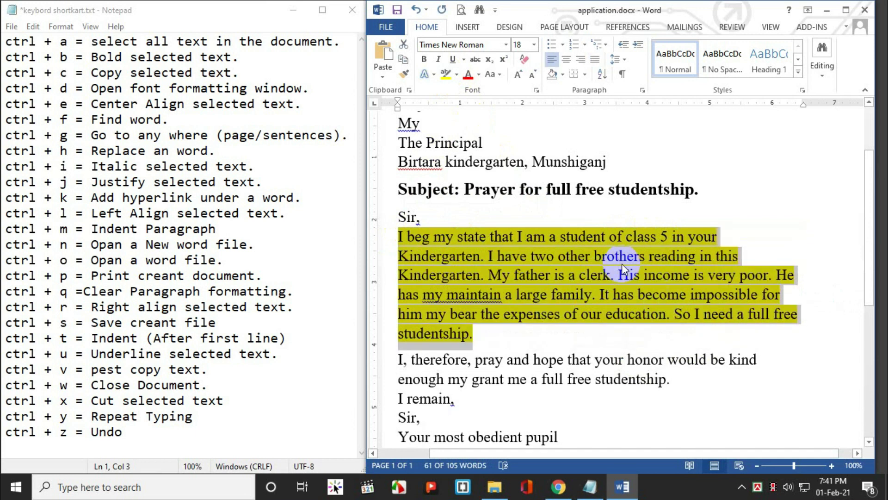
click(576, 277)
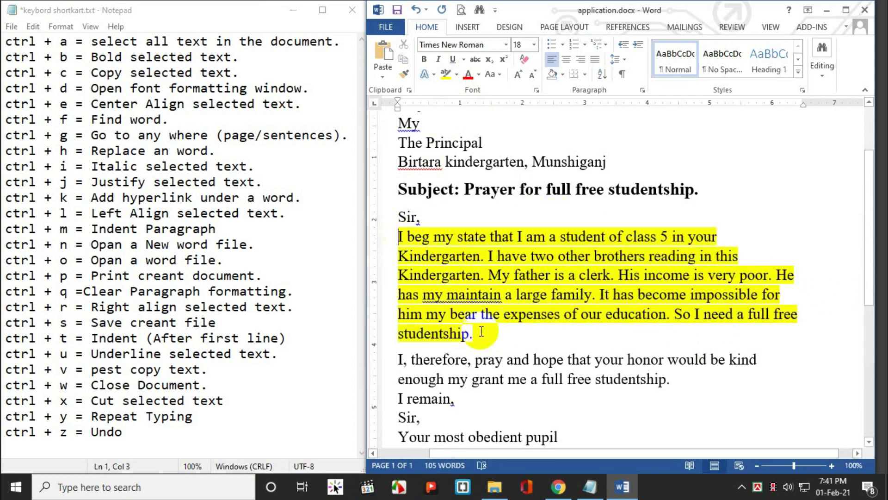
Step: Remove the paragraph's yellow highlight, indent it with Ctrl+M, then try clearing it with Ctrl+Q
drag(473, 333, 397, 234)
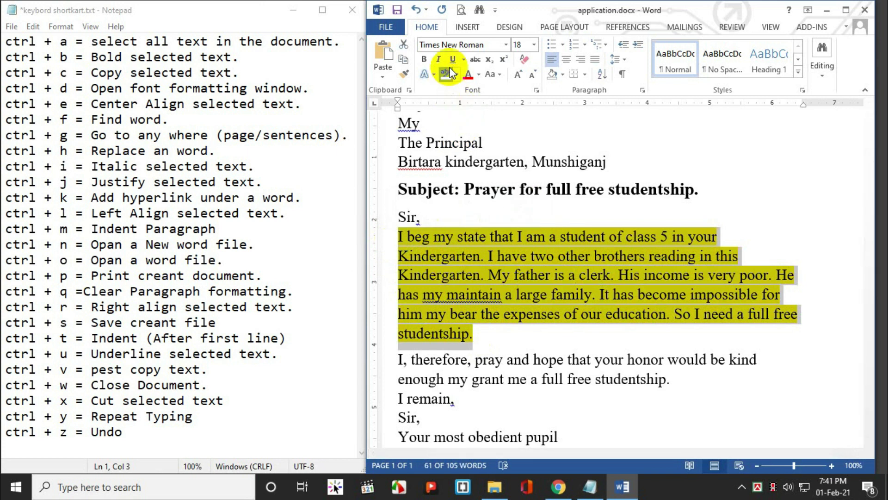
click(420, 252)
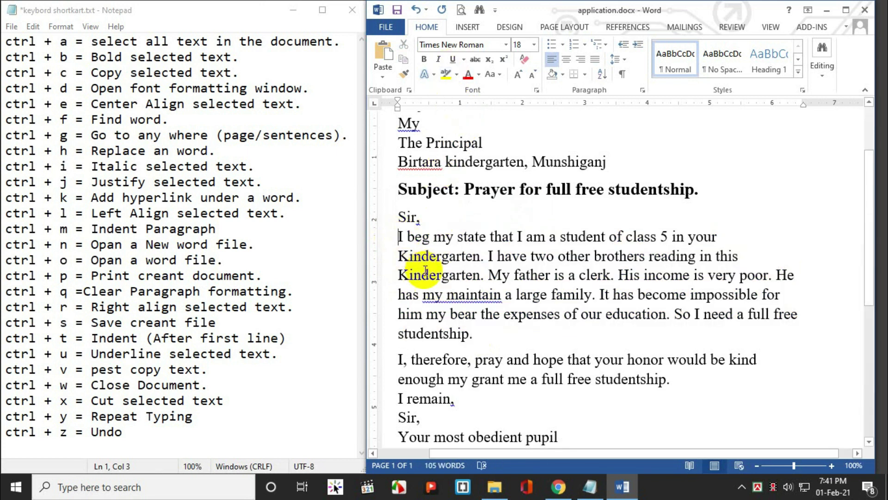
key(ctrl+m)
key(ctrl+m)
key(ctrl+m)
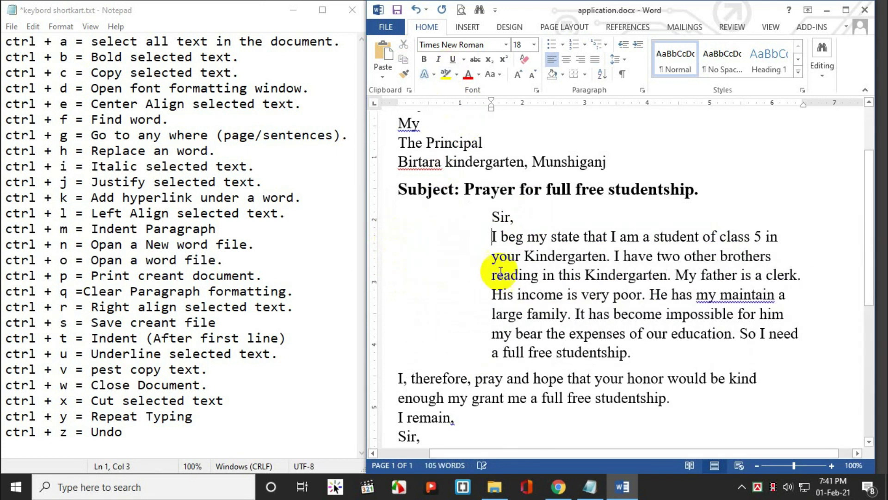
click(631, 339)
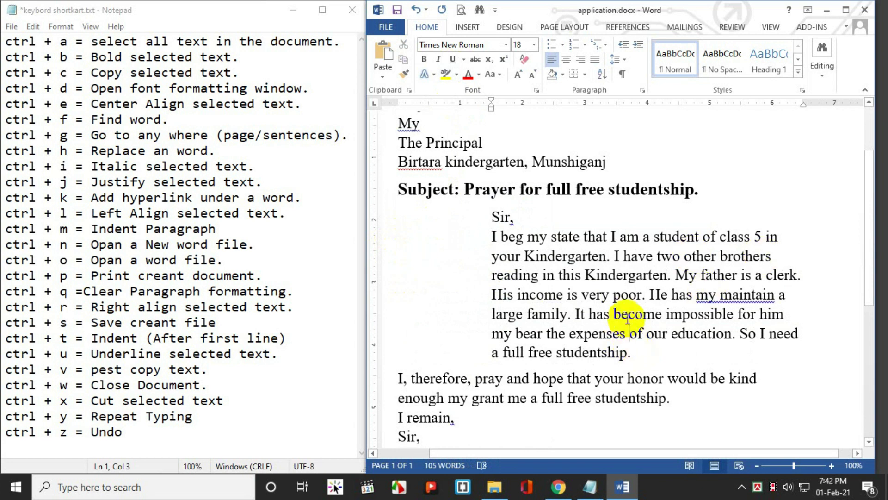
key(ctrl+q)
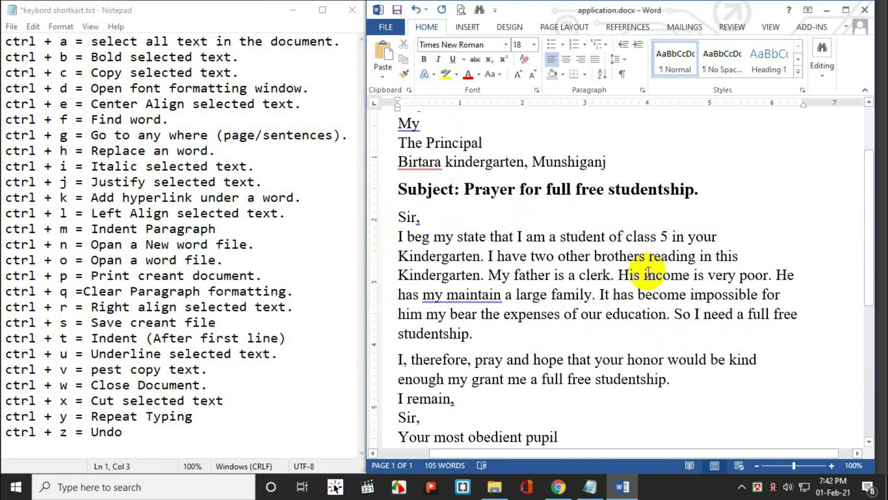
click(451, 317)
drag(472, 334, 401, 240)
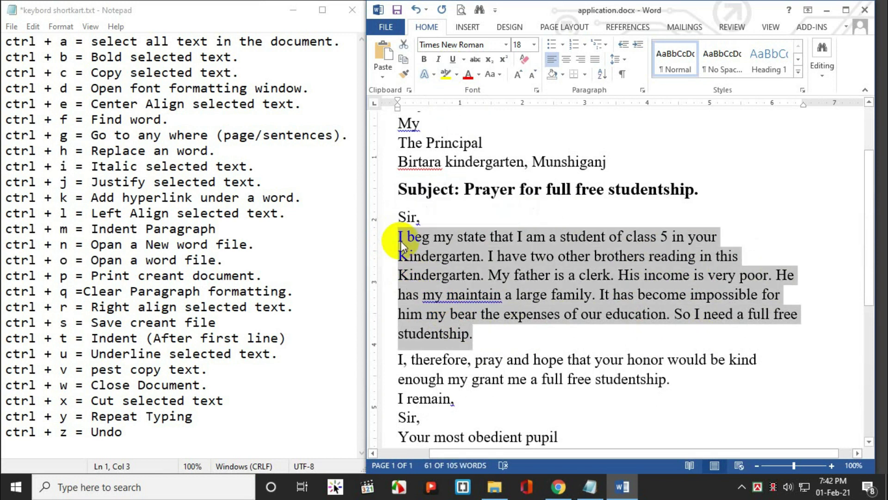
key(ctrl+r)
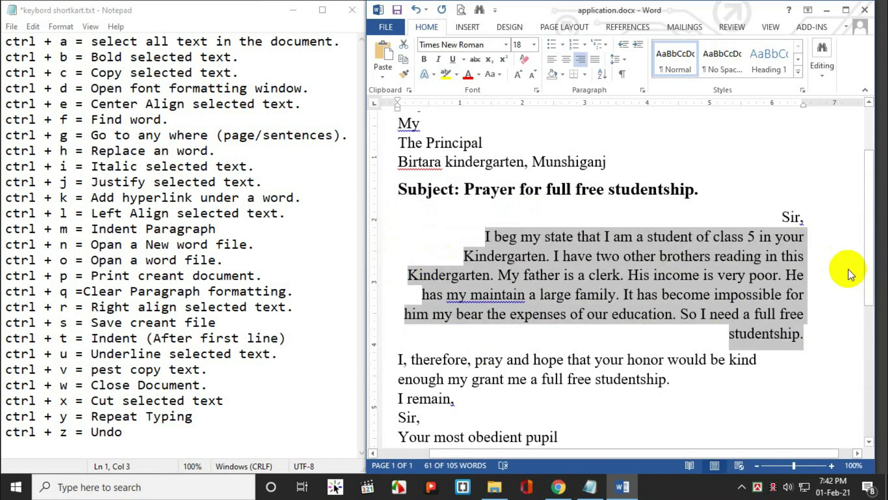
key(ctrl+l)
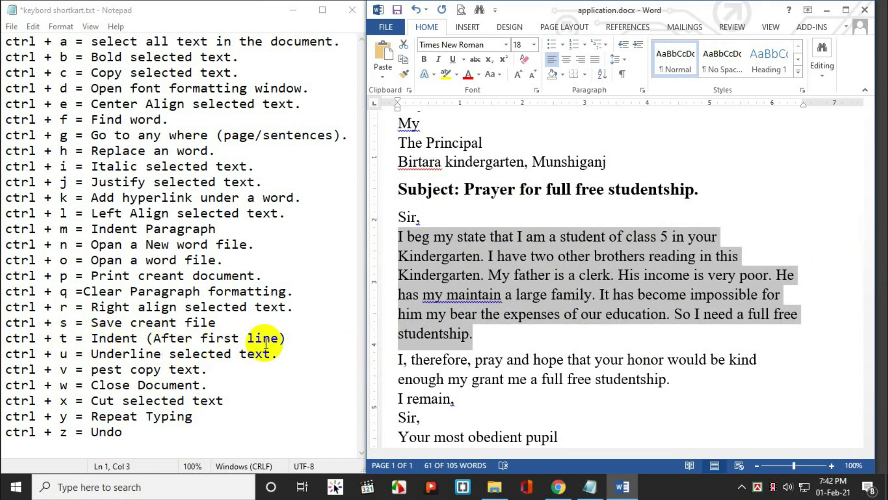
click(397, 241)
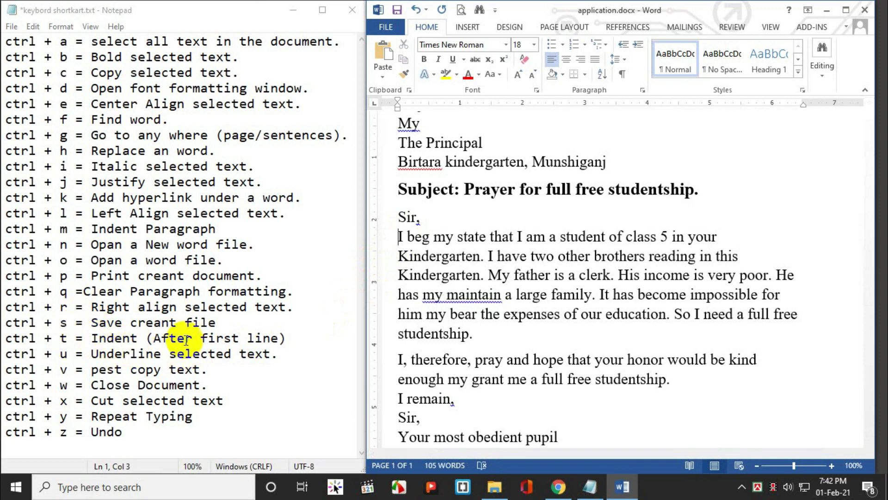
Step: Apply Ctrl+T hanging indents to the 'I beg' and 'I, therefore' paragraphs
key(ctrl+t)
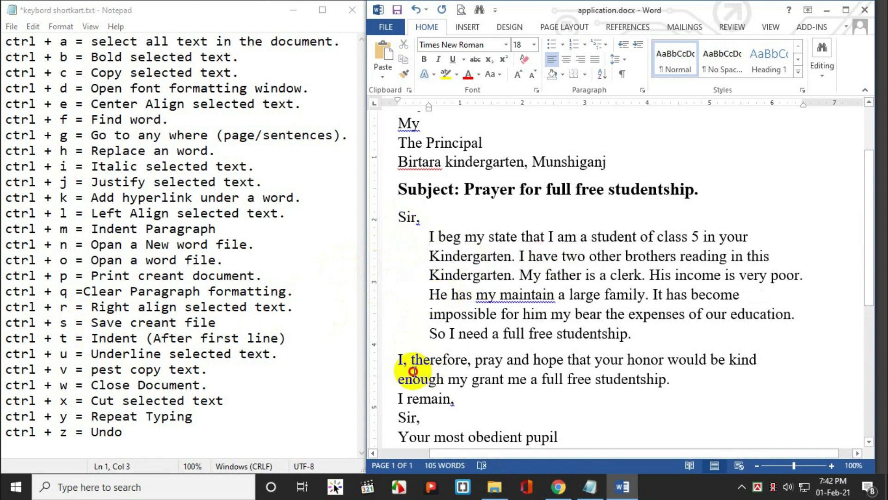
click(447, 359)
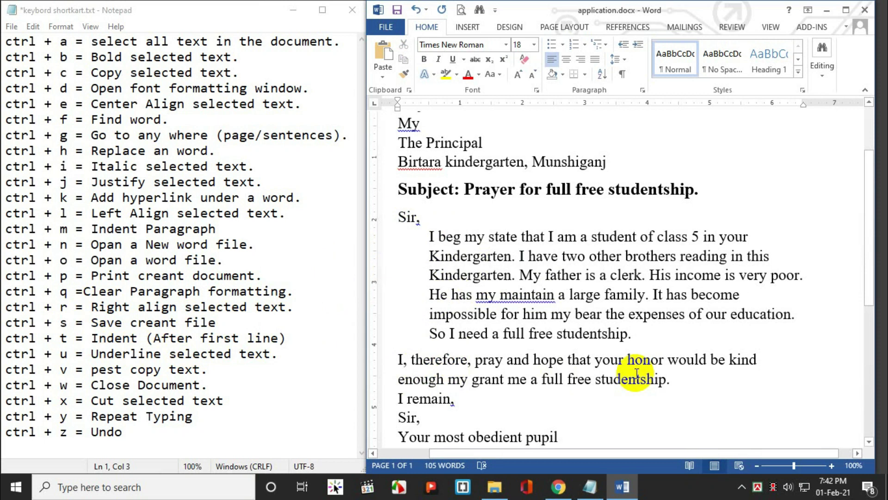
key(ctrl+t)
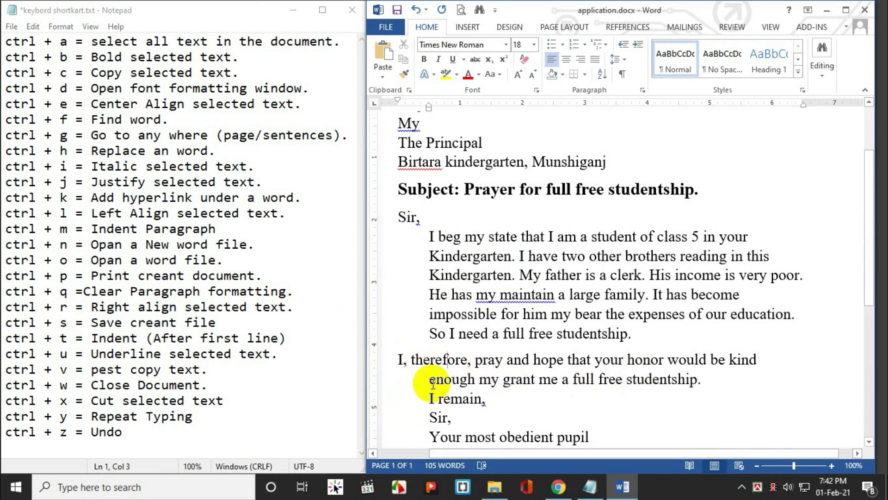
key(ctrl+t)
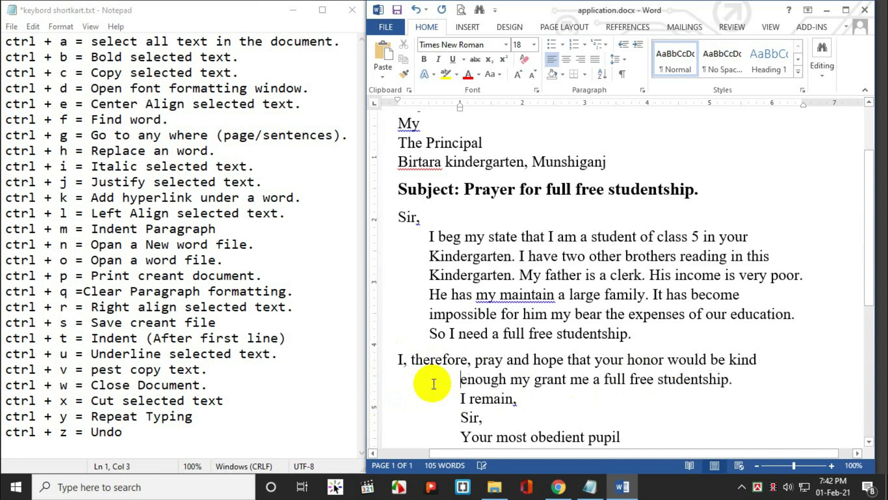
key(ctrl+t)
Step: Undo the indent changes and select the recipient line 'The Principal'
key(BackSpace)
key(BackSpace)
key(ctrl+z)
key(ctrl+z)
key(ctrl+z)
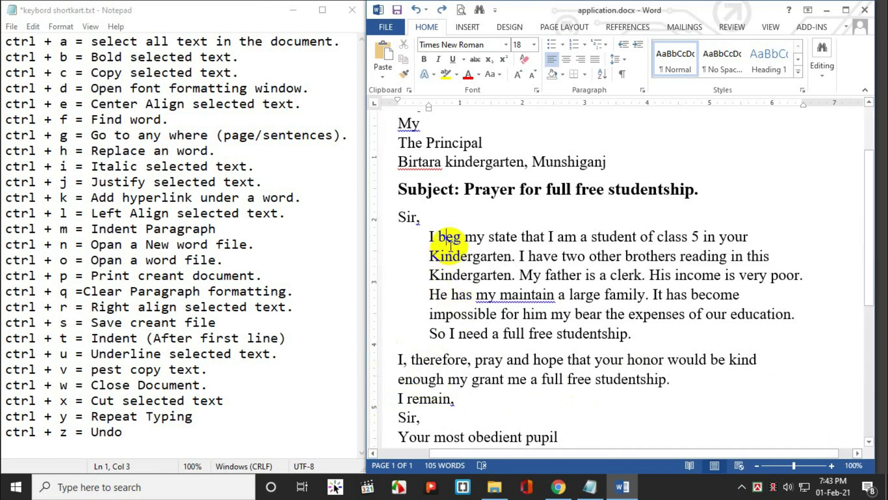
key(ctrl+z)
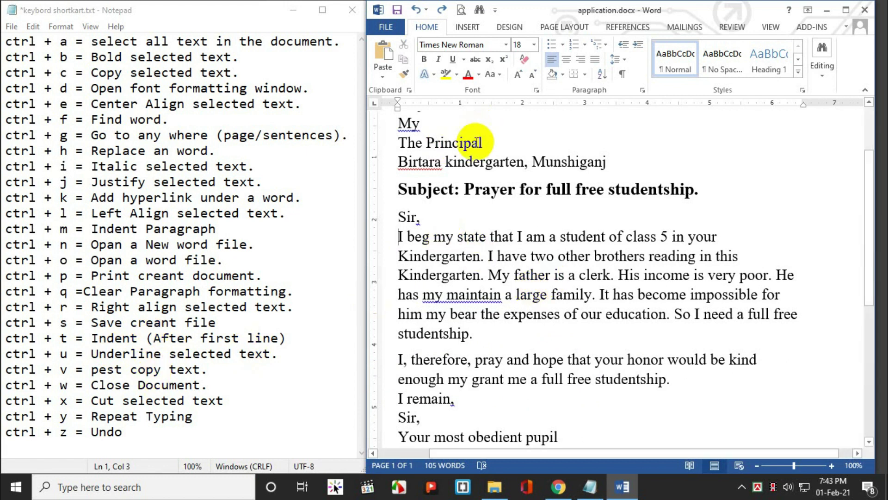
click(386, 147)
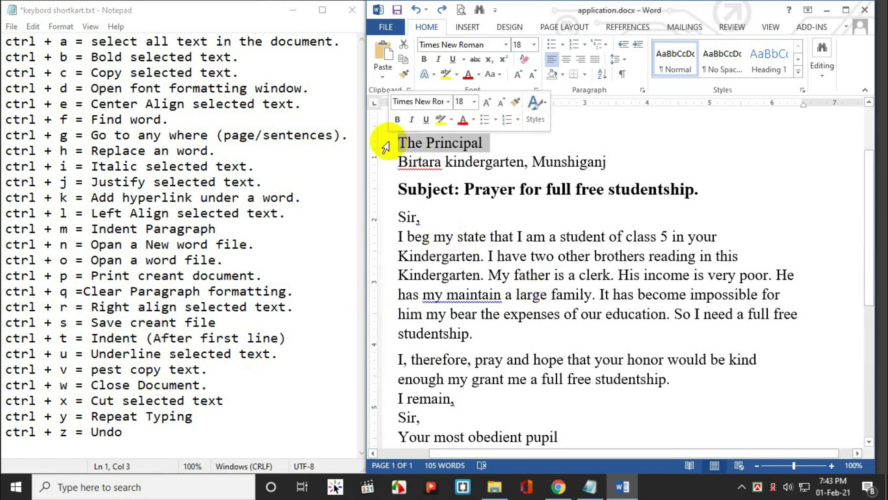
Step: Underline 'The Principal' with Ctrl+U and deselect the line
key(ctrl+u)
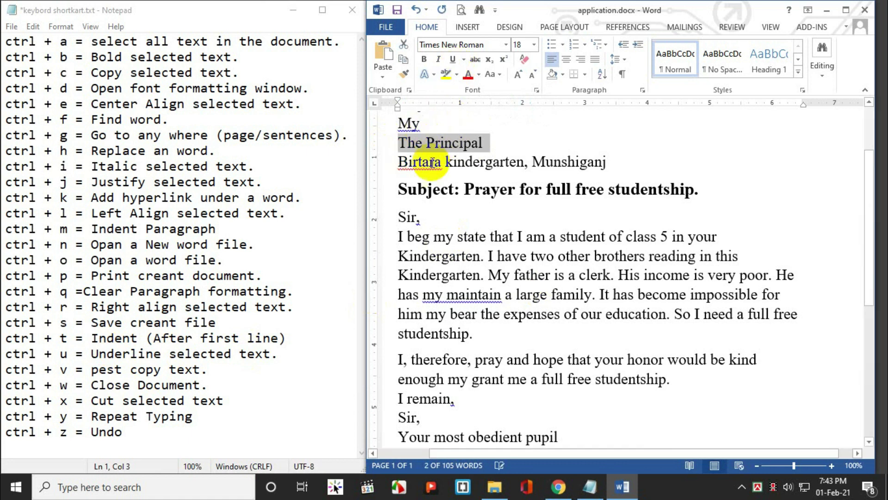
click(520, 135)
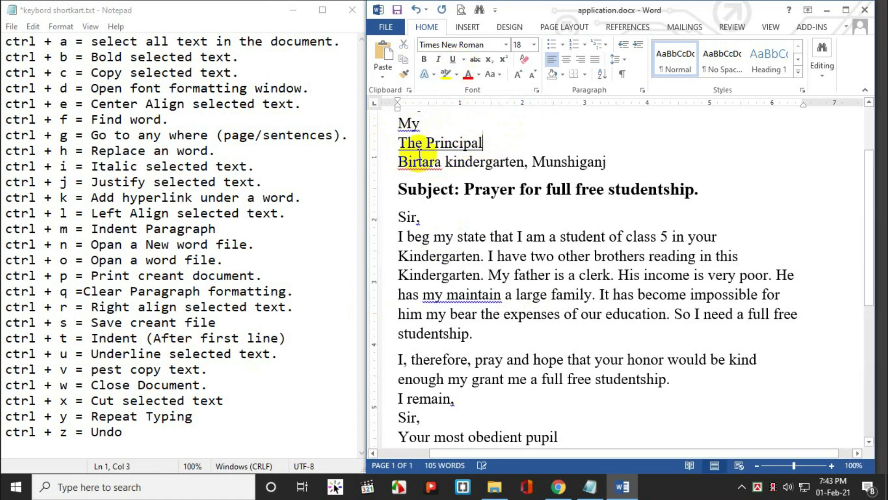
click(385, 147)
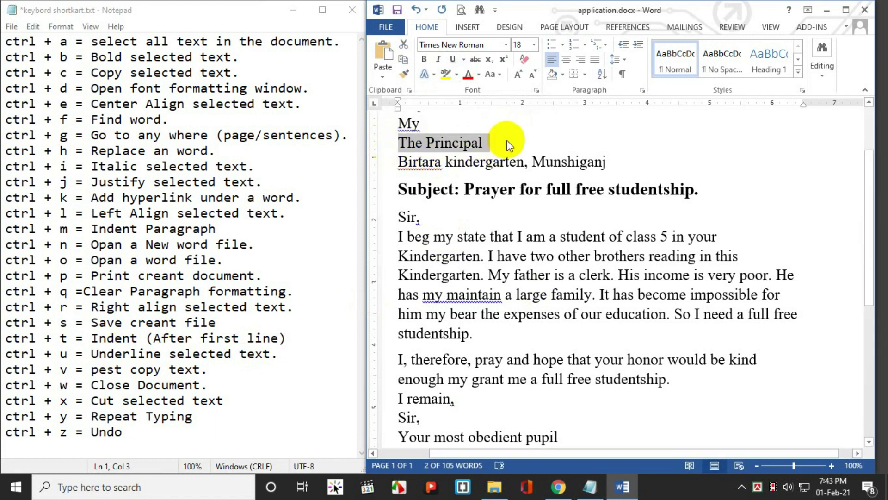
click(518, 138)
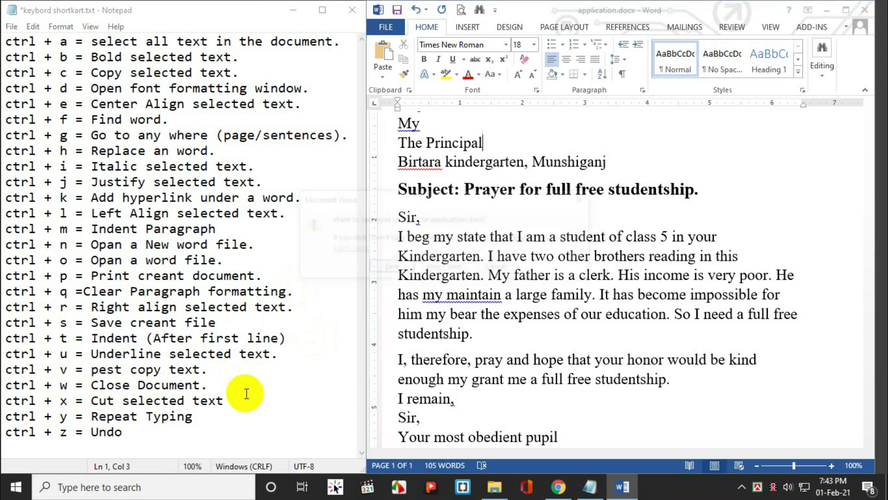
Step: Close the letter with Ctrl+W, discarding its unsaved changes
key(ctrl+w)
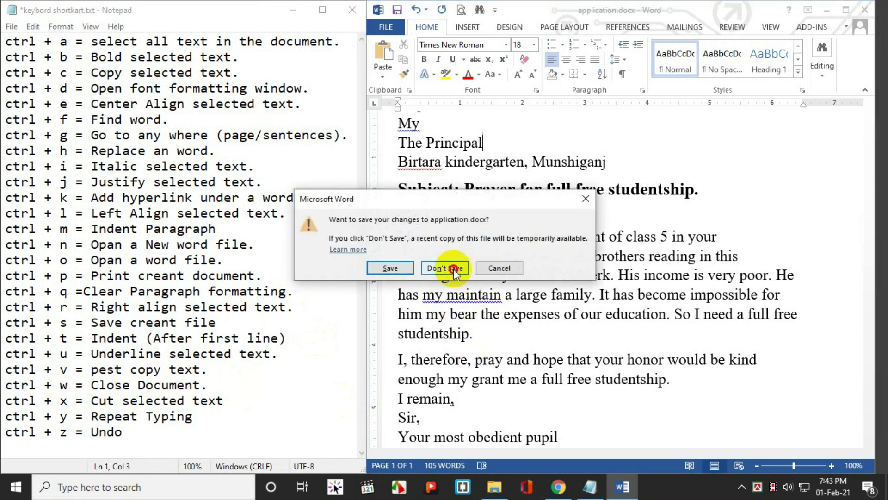
click(453, 268)
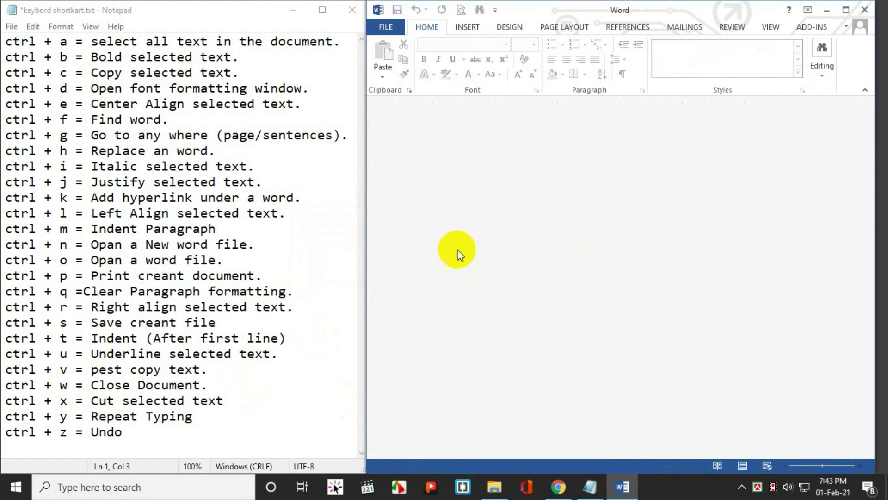
click(389, 26)
click(393, 83)
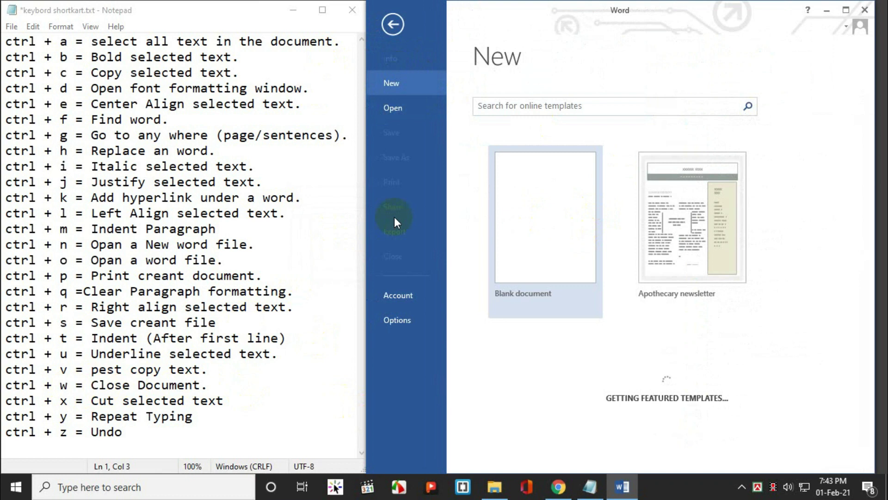
Step: Reopen application.docx from the Recent Documents list
click(429, 105)
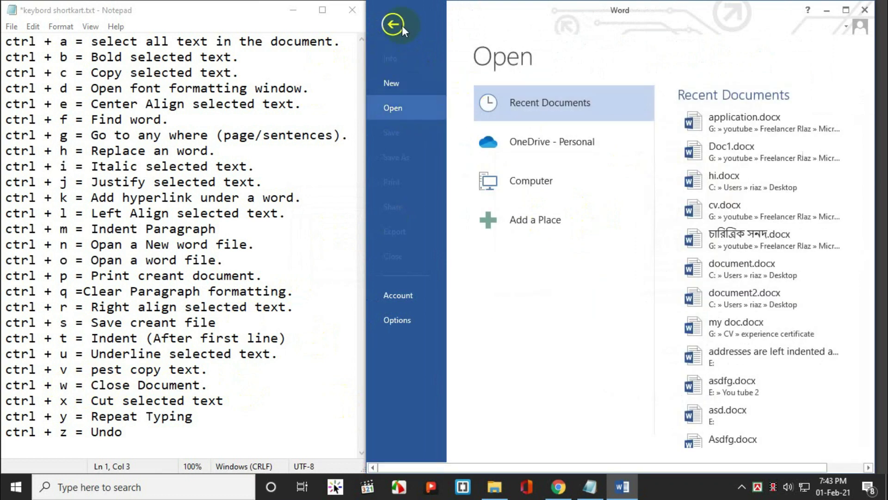
click(394, 25)
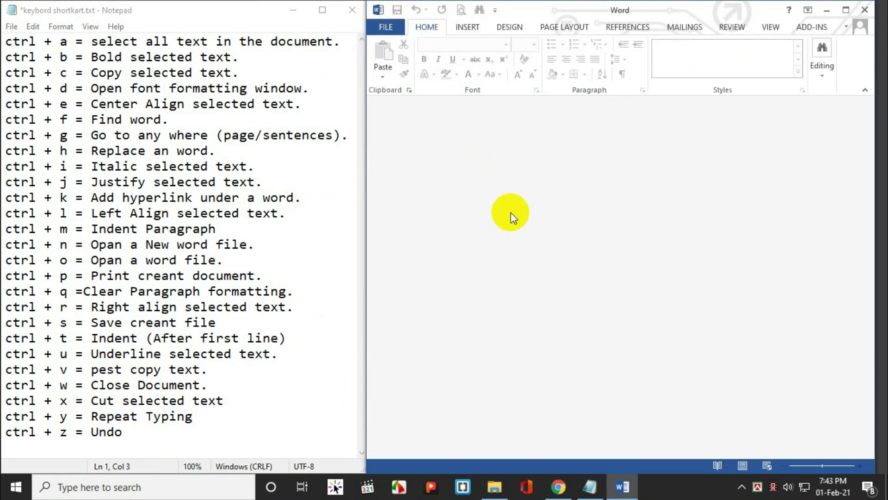
key(ctrl+o)
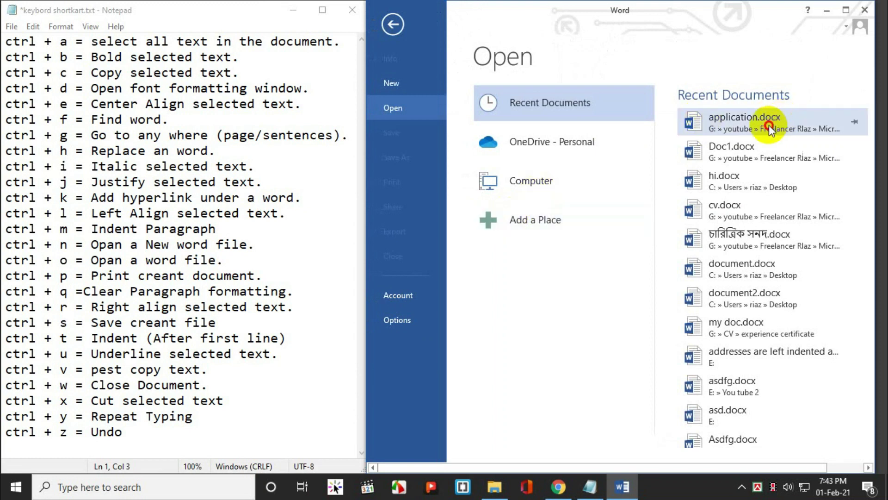
click(769, 126)
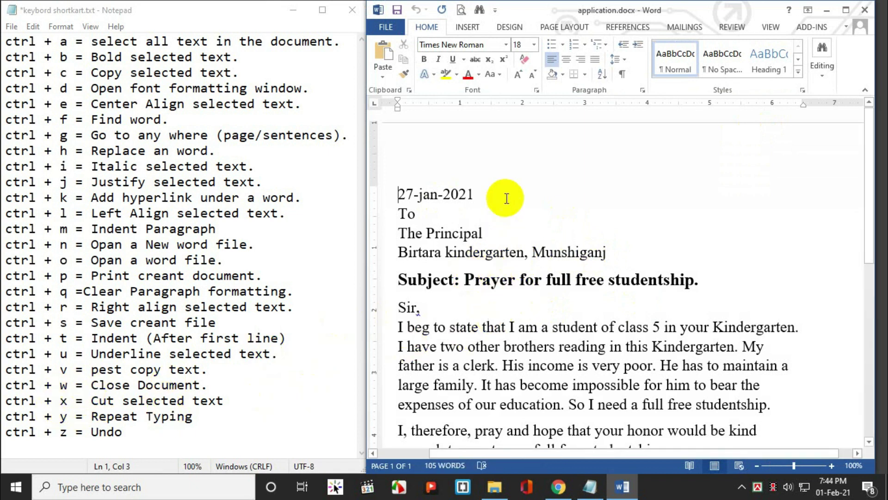
click(366, 188)
key(Delete)
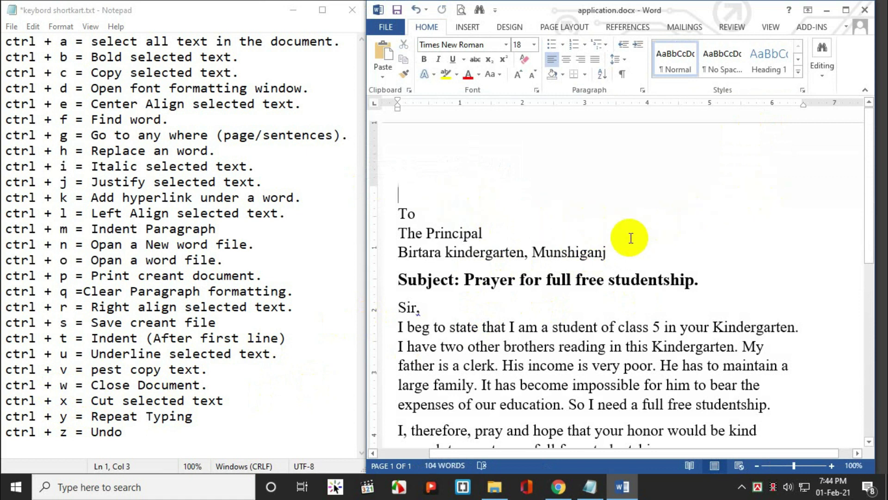
text(27-jan-2021)
click(738, 275)
text(27-jan-2021)
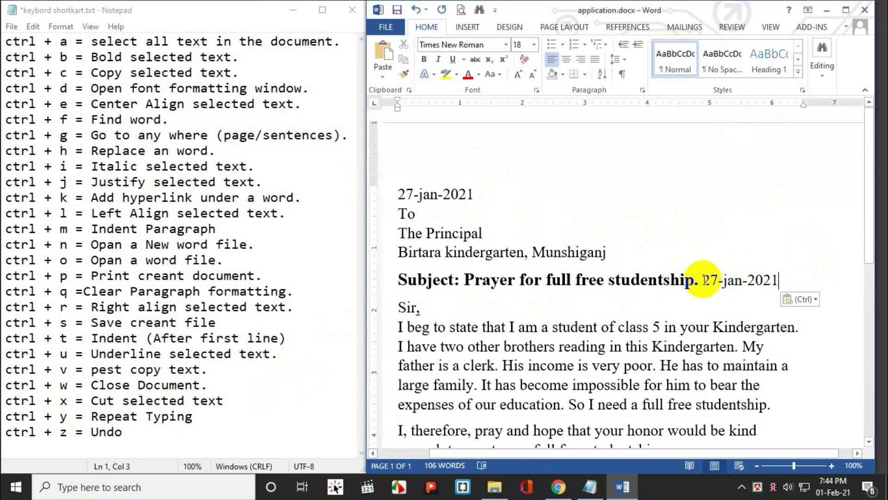
drag(702, 279, 775, 285)
key(ctrl+x)
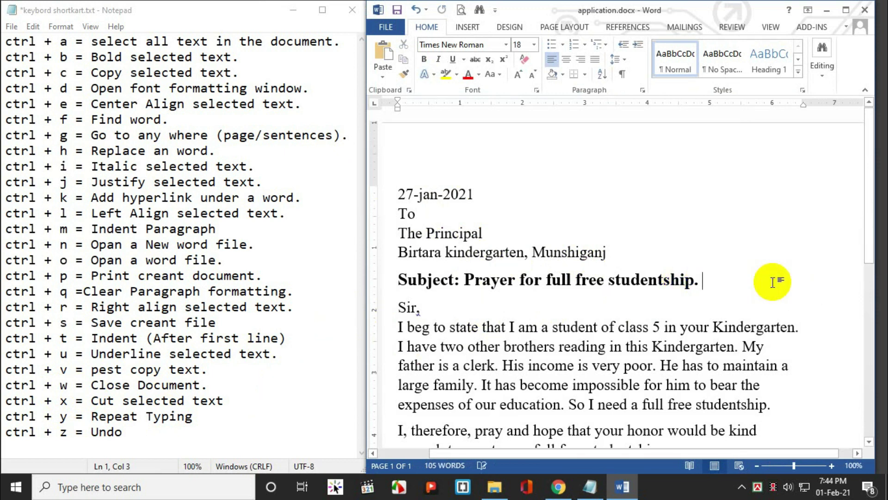
key(BackSpace)
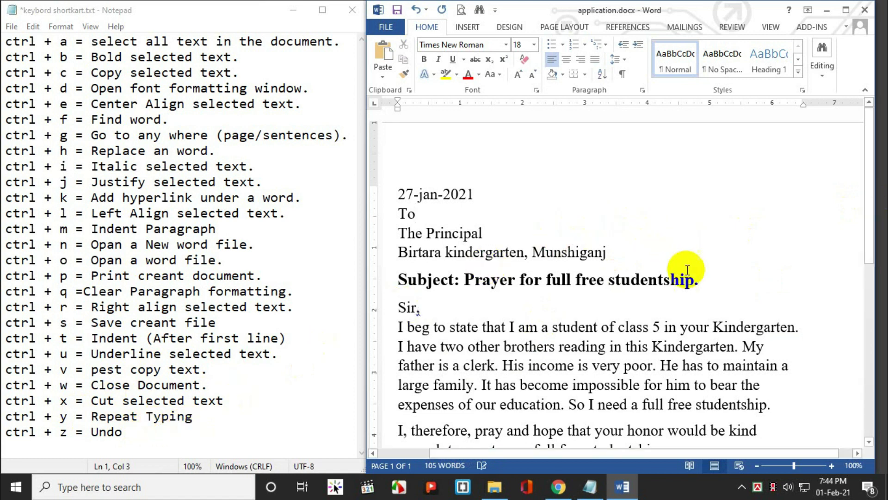
click(740, 281)
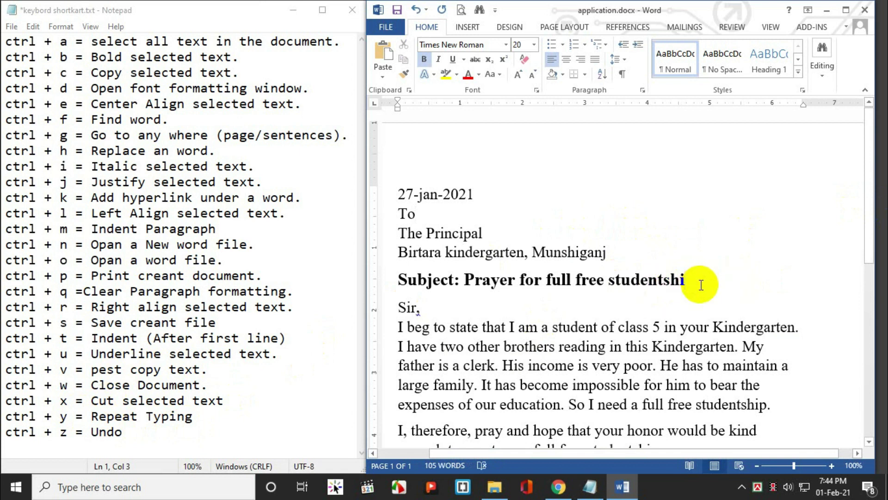
key(BackSpace)
key(ctrl+z)
key(ctrl+z)
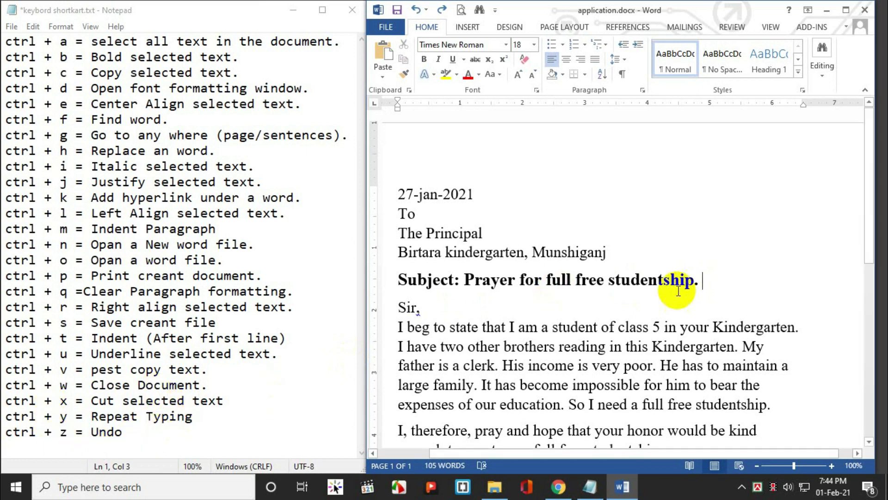
key(ctrl+v)
key(ctrl+z)
key(ctrl+z)
key(ctrl+y)
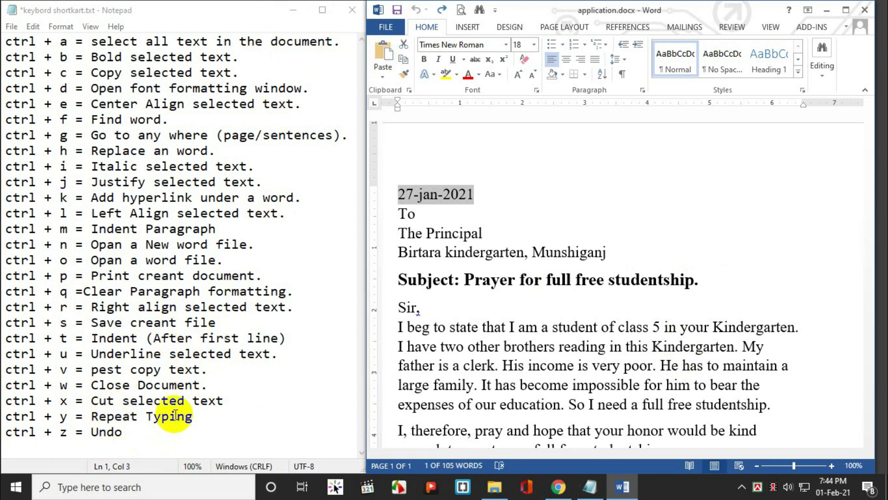
Step: Select the shortcut lines, then close keybord shortkart.txt with Don't Save
drag(123, 432, 13, 260)
drag(3, 174, 3, 33)
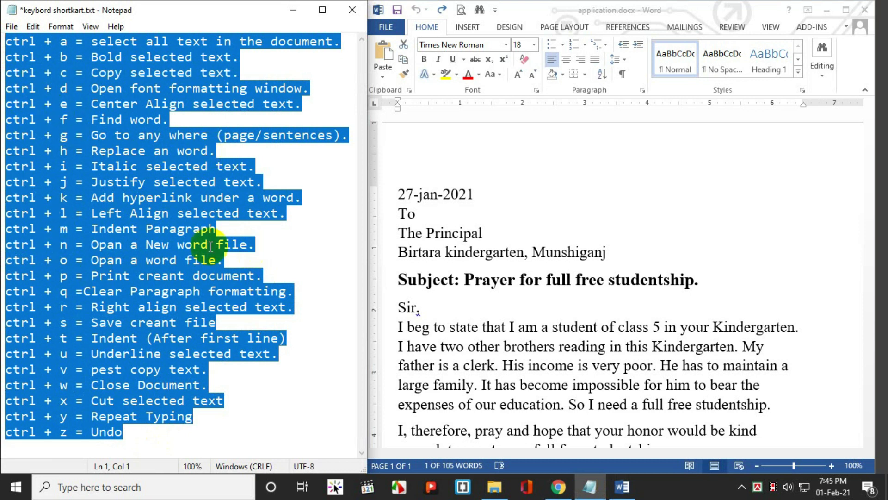
click(255, 276)
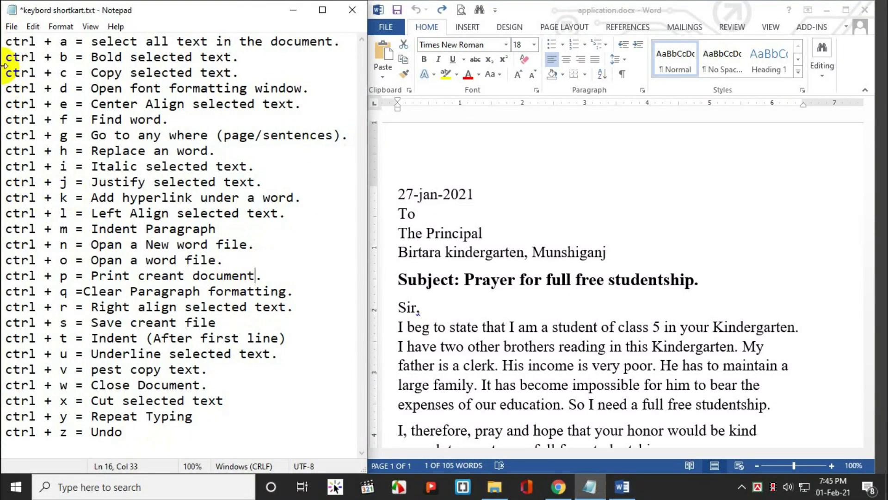
mouse_move(6, 41)
mouse_down()
mouse_move(77, 321)
mouse_move(141, 431)
mouse_up()
click(301, 353)
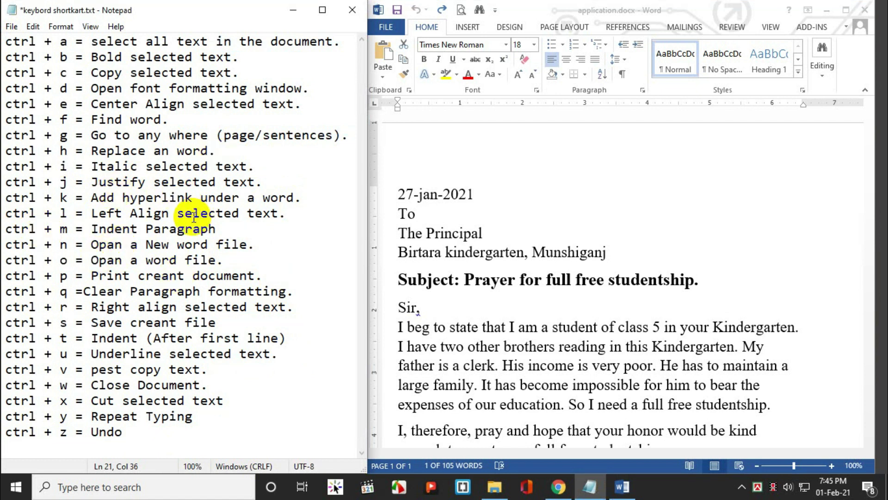
click(351, 9)
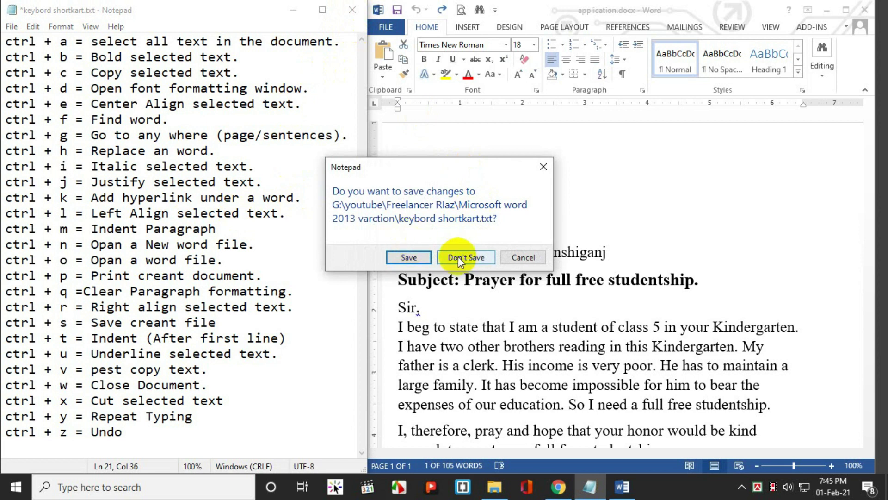
click(393, 259)
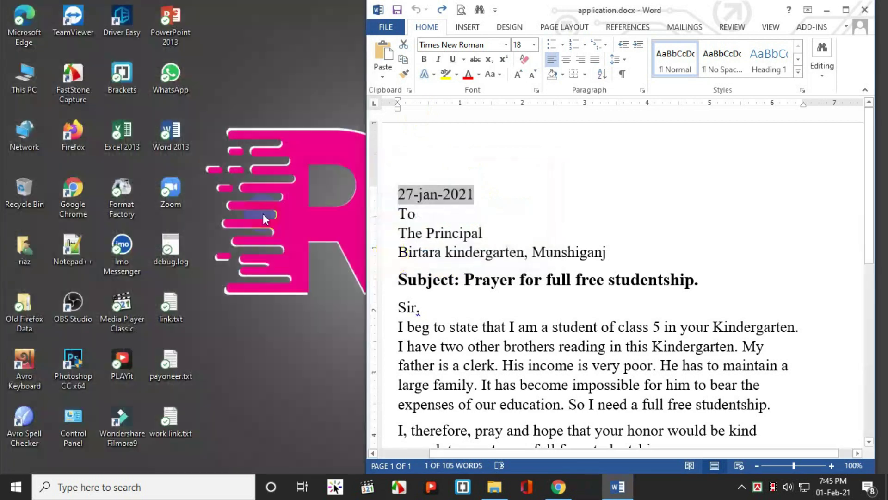
Step: Maximize the Word window so it fills the screen
click(846, 10)
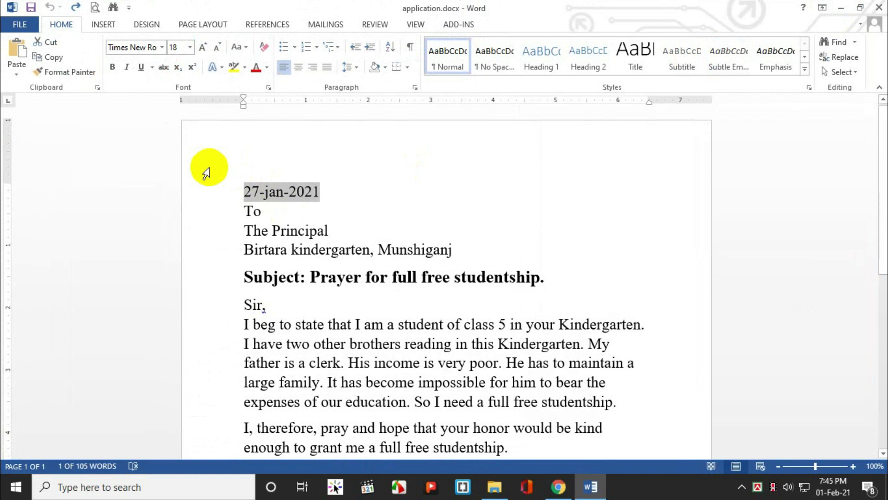
click(368, 187)
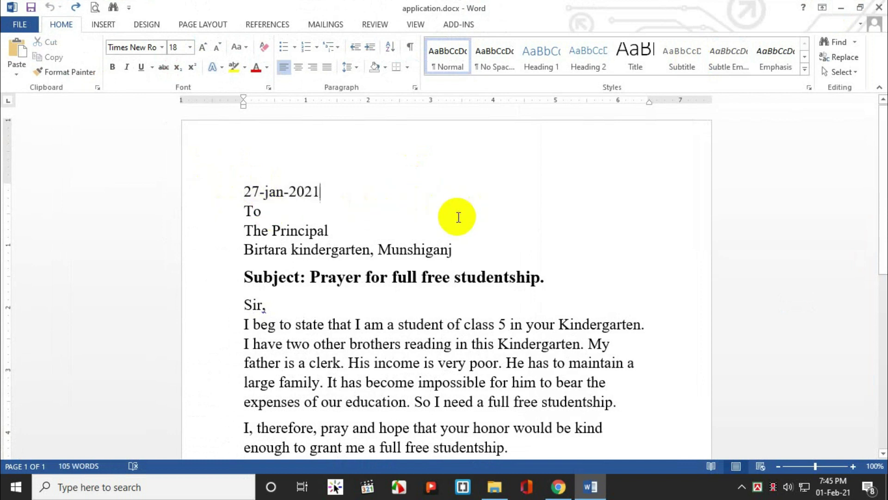
scroll(458, 217, down, 3)
Step: Create a new blank document from the FILE > New page
click(21, 24)
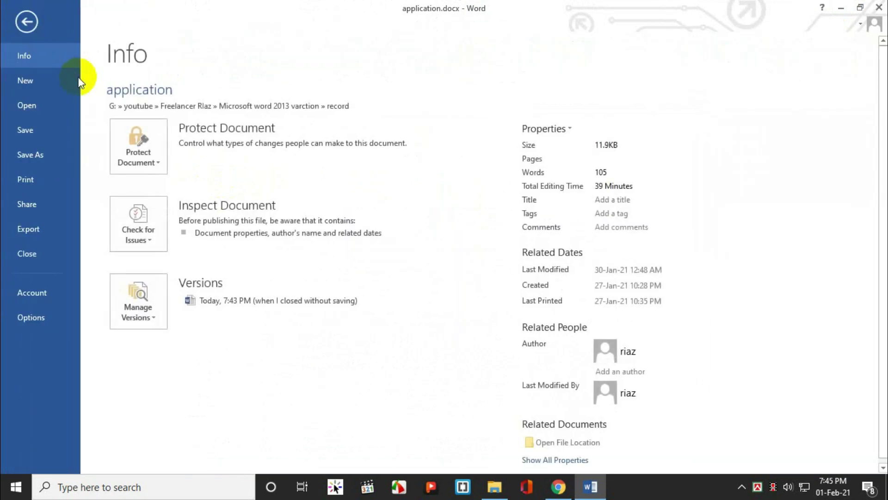
click(46, 82)
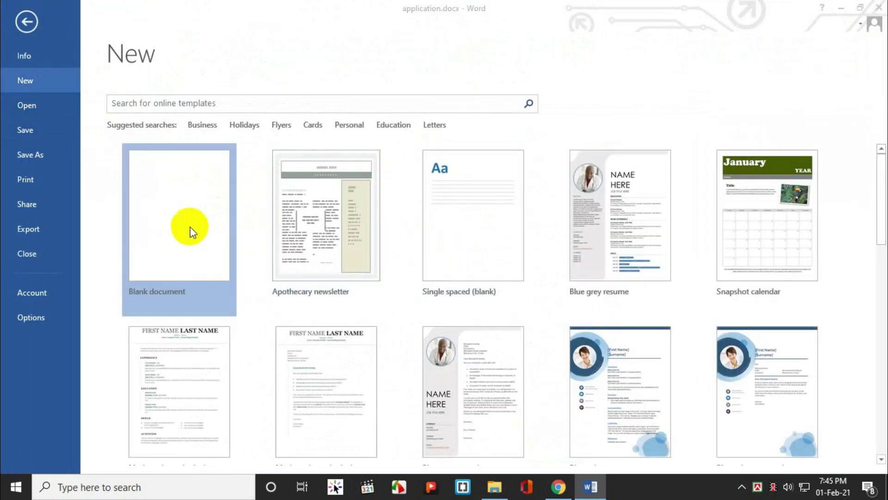
click(192, 233)
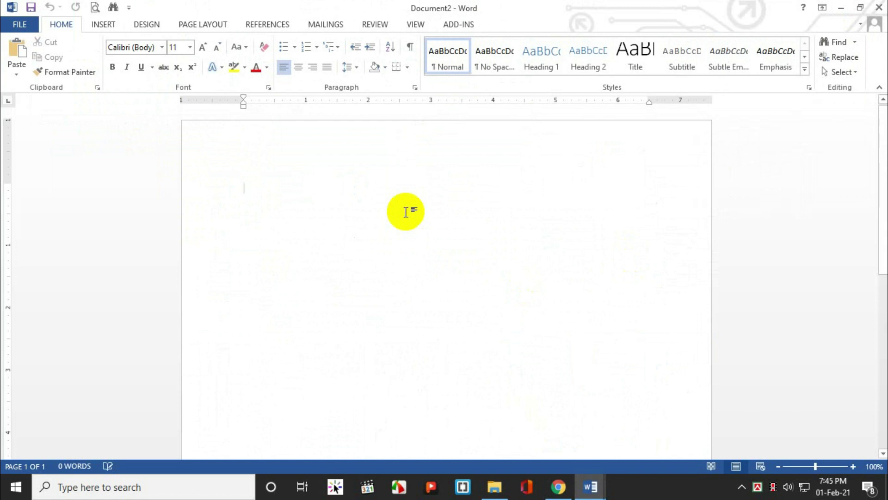
Step: Type 'Thi is' in the new document and enlarge it to 28 point
text(Thi is)
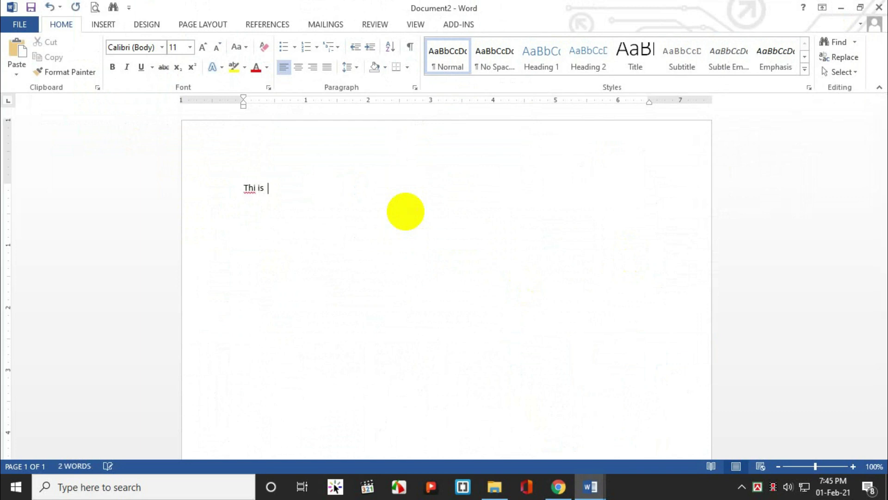
key(ctrl+a)
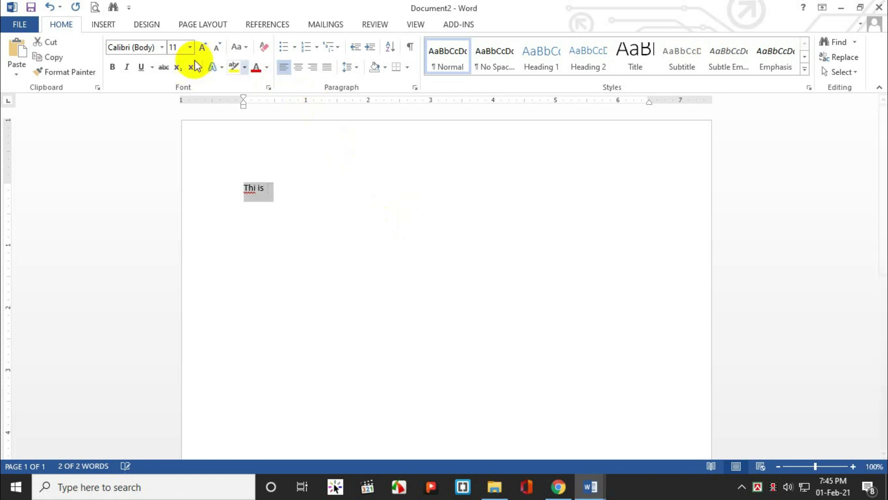
click(190, 47)
click(184, 208)
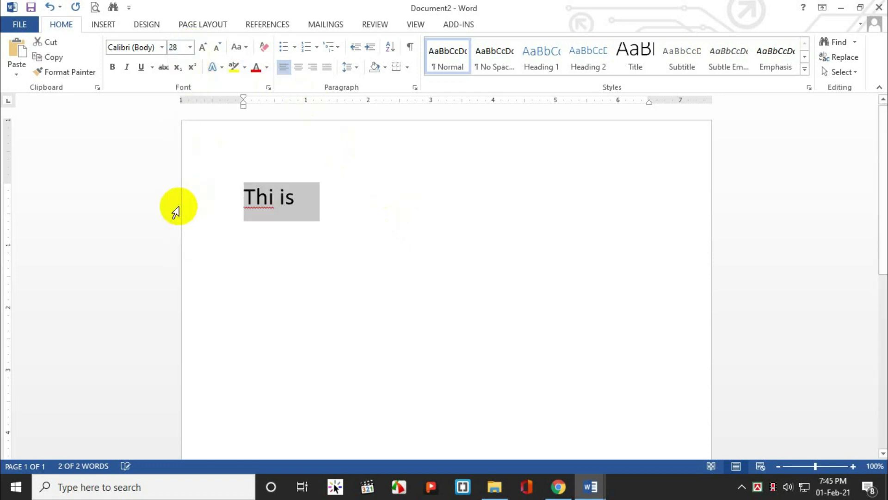
click(340, 208)
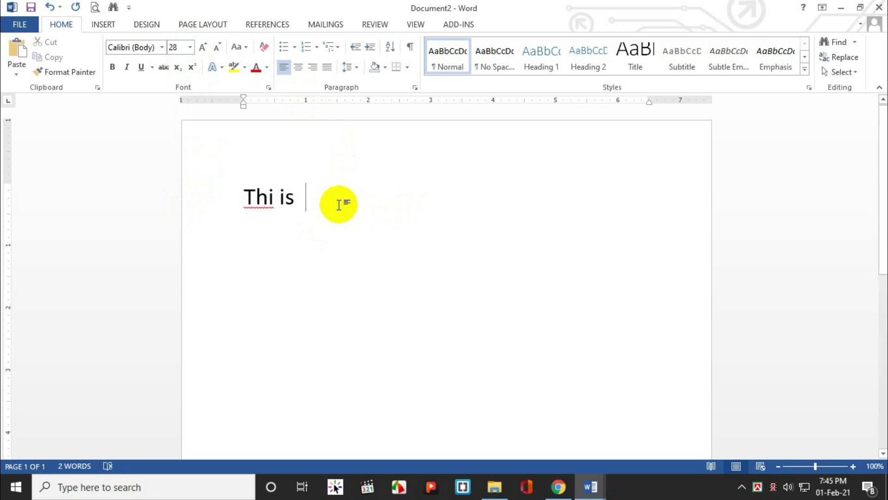
click(758, 491)
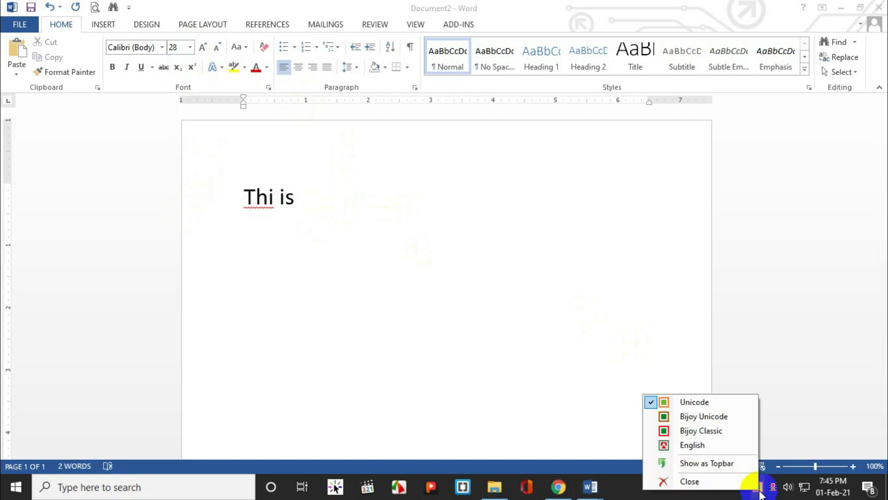
Step: Switch to Bijoy Classic and type the Bangla word 'বাংলা' in SutonnyMJ
click(694, 431)
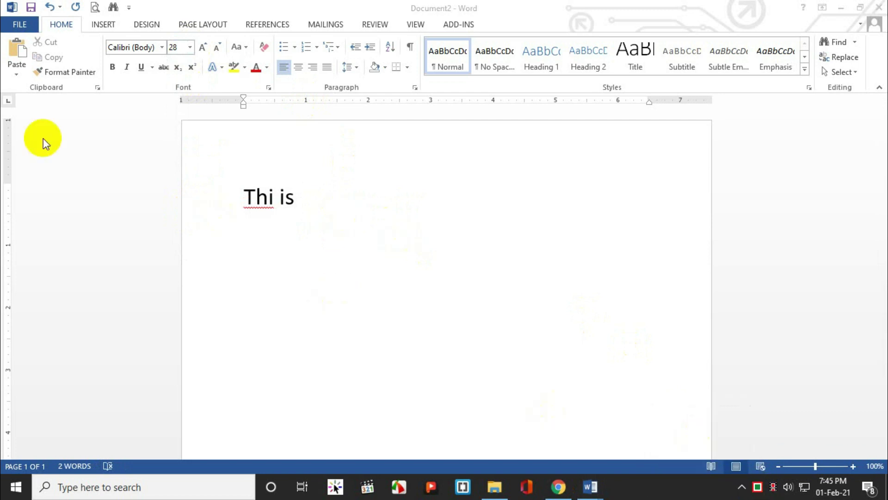
click(161, 48)
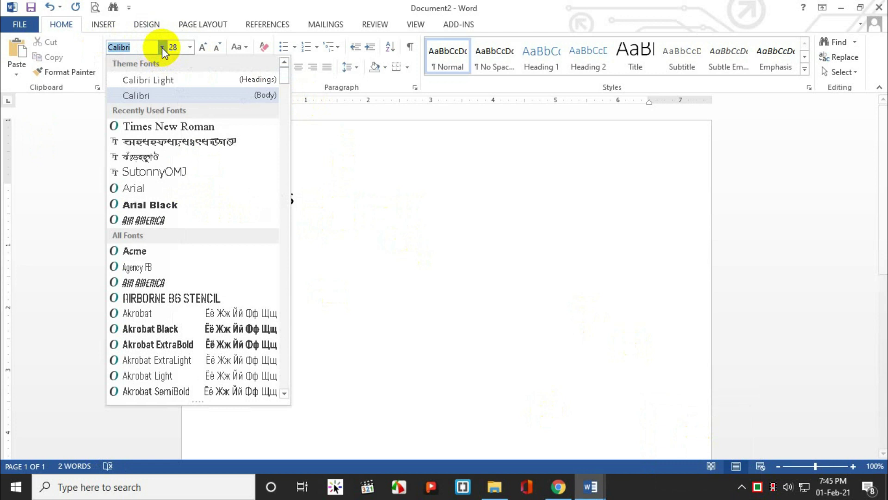
click(124, 158)
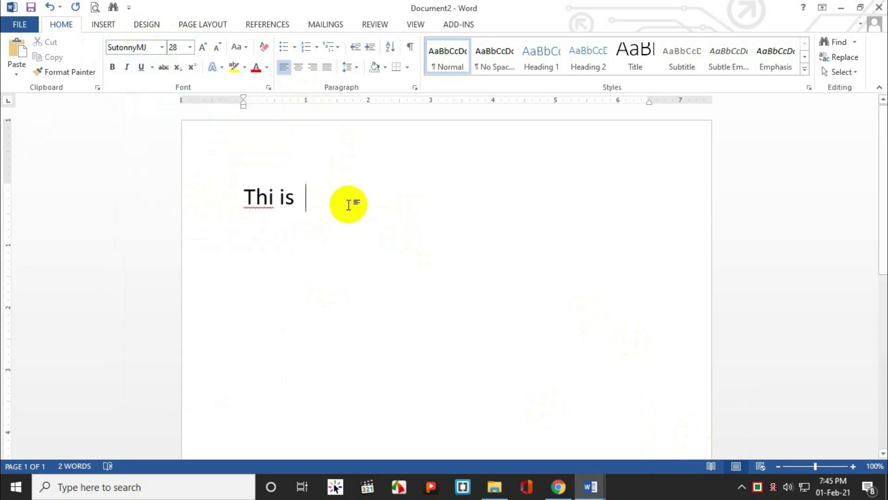
text(ev)
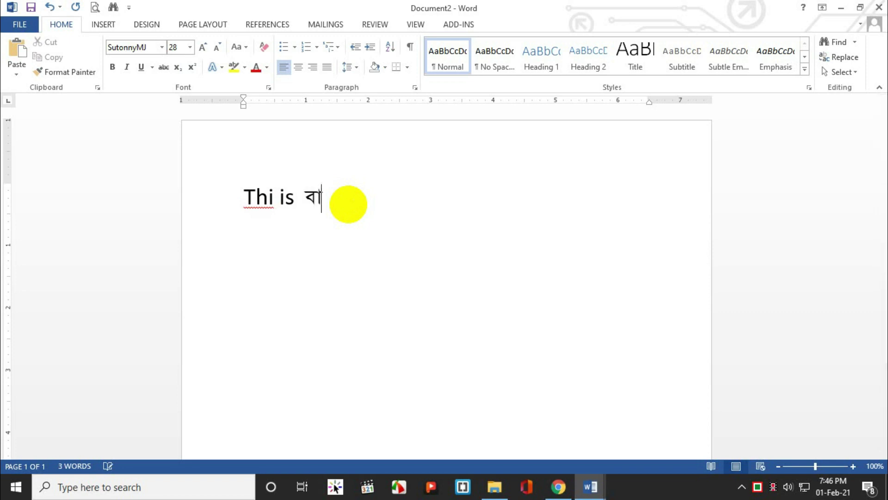
key(BackSpace)
text(s)
text(la)
key(BackSpace)
key(BackSpace)
text(l)
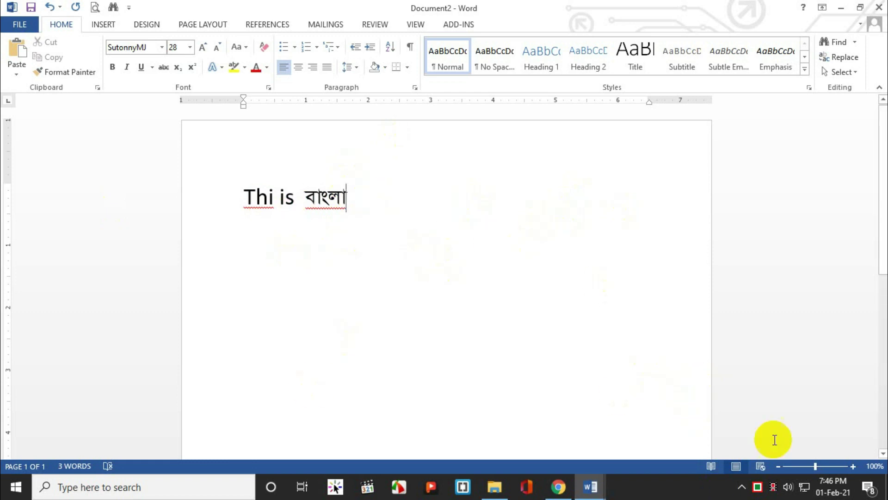
Step: Switch back to English and type 'Book' in Calibri
click(756, 491)
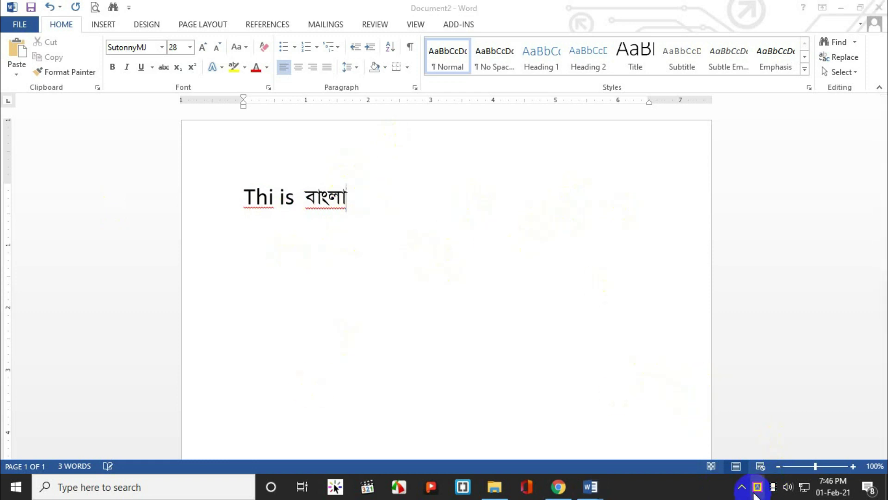
click(162, 47)
click(141, 95)
text(Book)
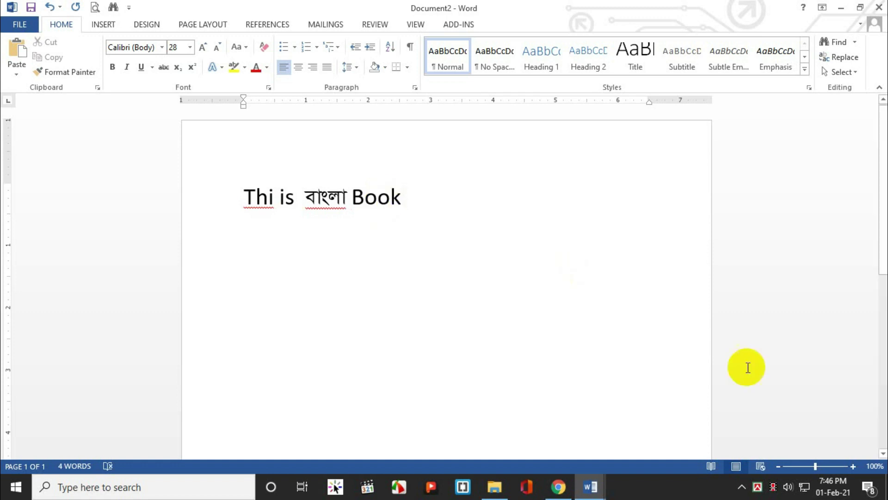
click(757, 486)
Step: Delete the garbled characters and trailing space typed after 'Book'
click(532, 224)
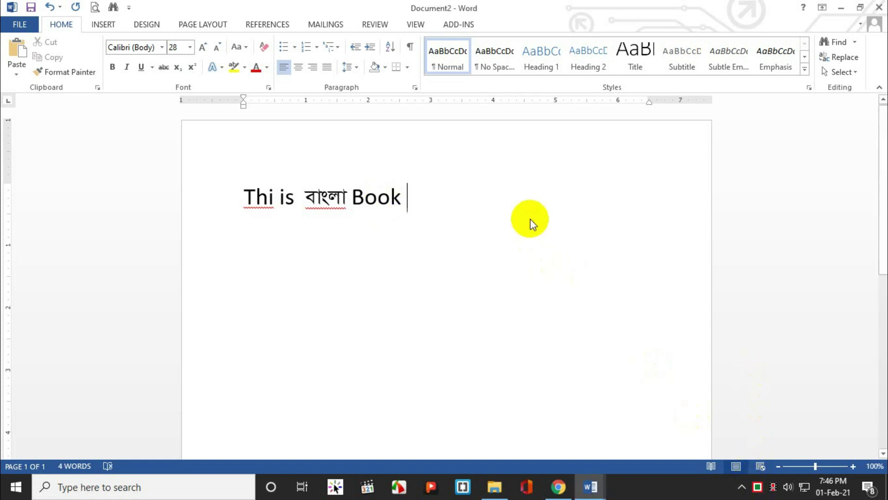
text(ZeZ`yK)
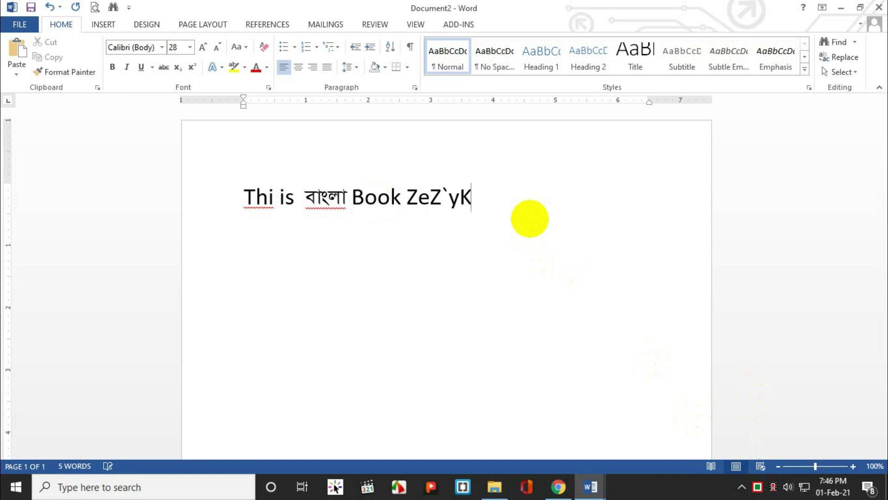
text(zZK`yKZKc`y)
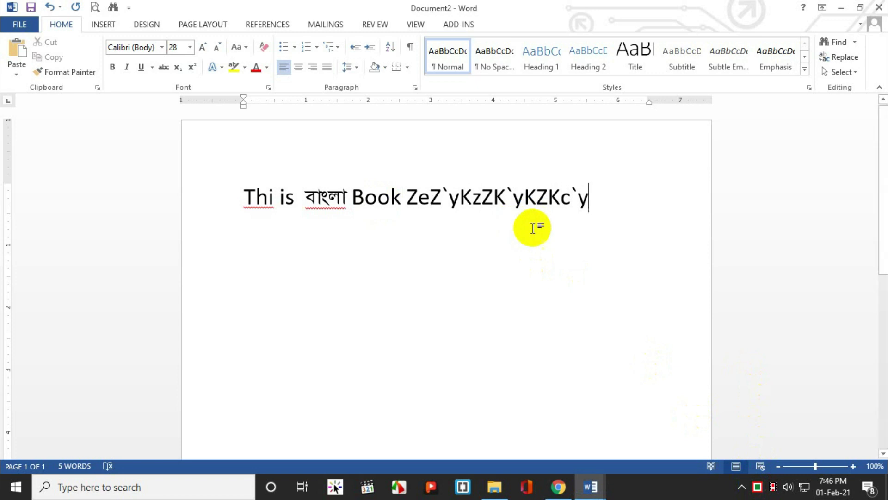
drag(593, 198, 420, 197)
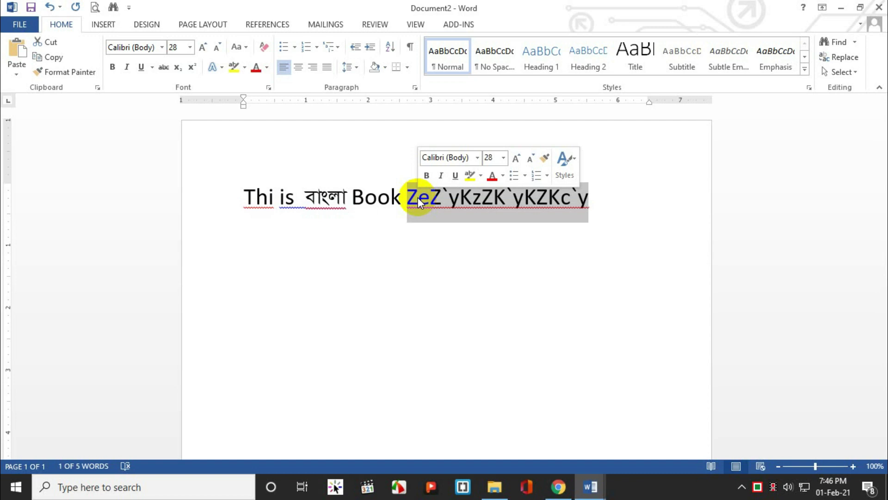
key(Delete)
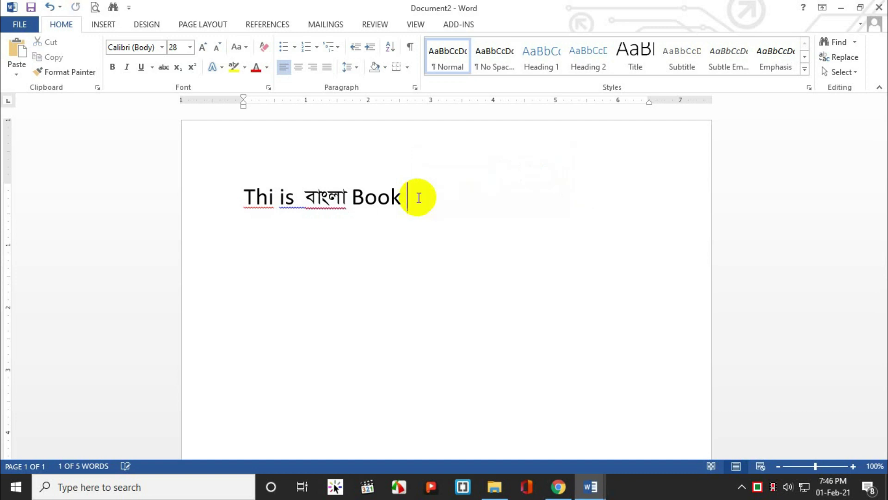
key(BackSpace)
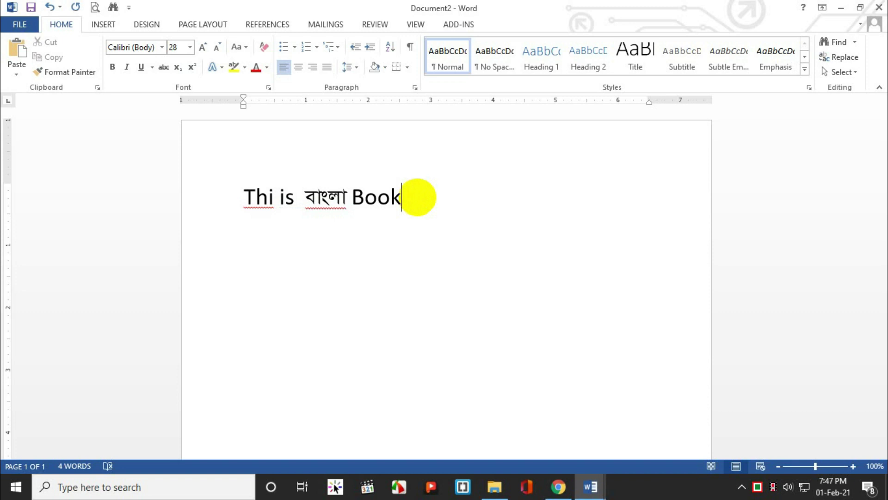
click(757, 486)
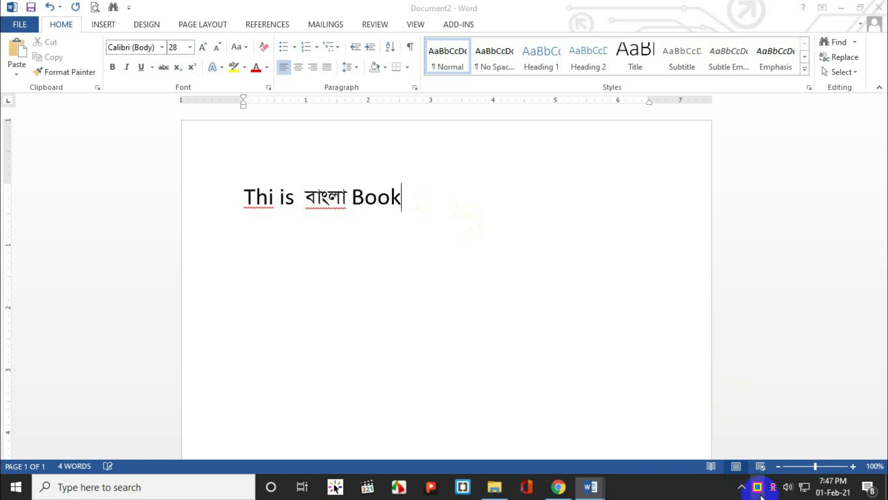
Step: Open the Customize Keyboard dialog from Word Options' Customize Ribbon page
click(19, 26)
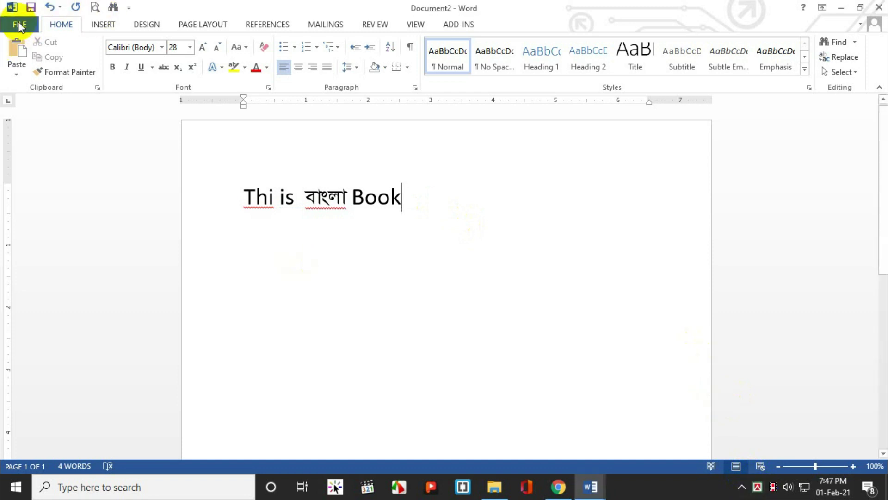
click(19, 25)
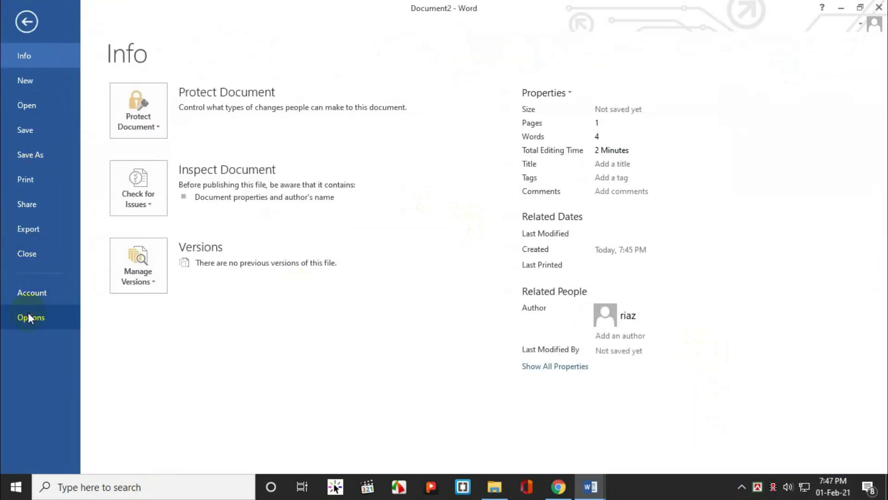
click(28, 316)
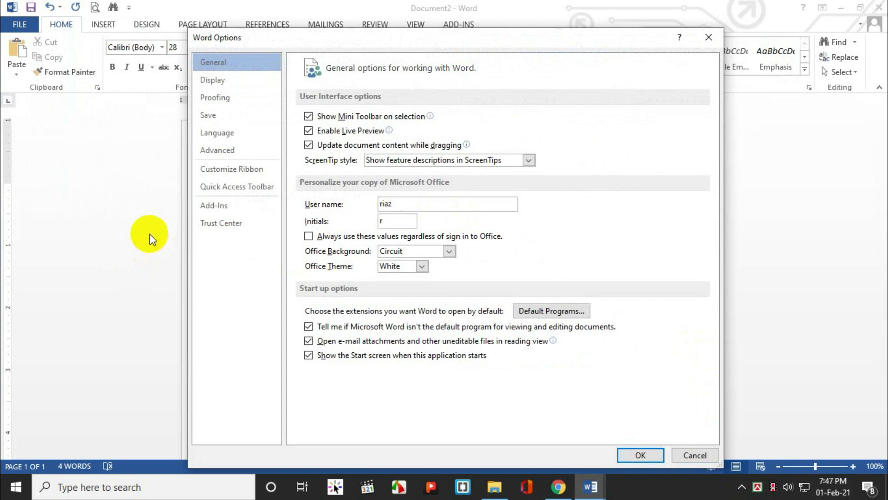
click(226, 172)
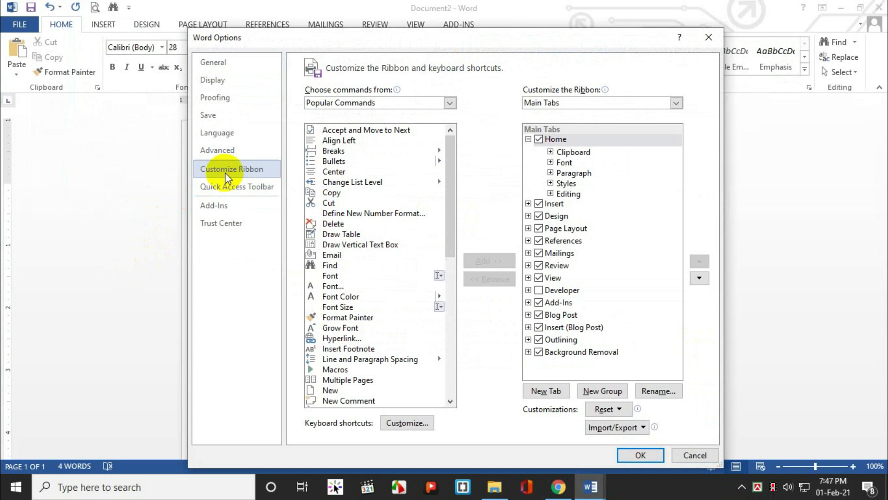
click(404, 424)
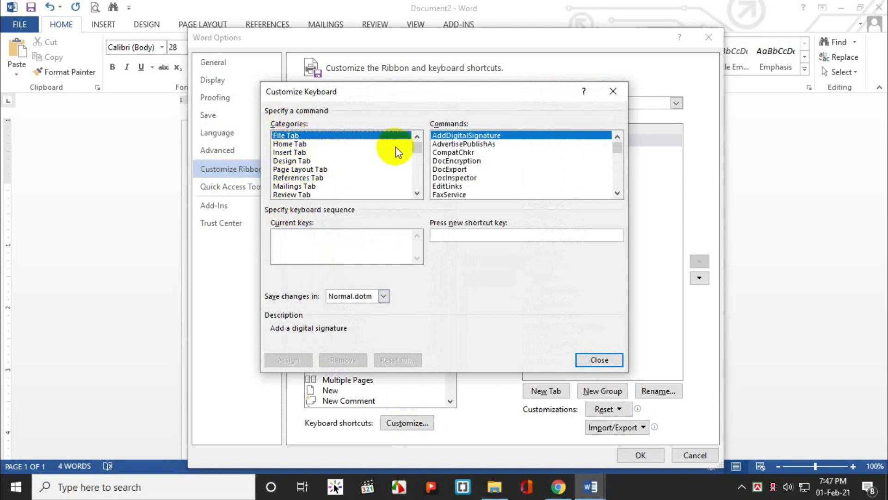
Step: Pick the Fonts category and select Times New Roman in the commands list
drag(414, 149, 412, 198)
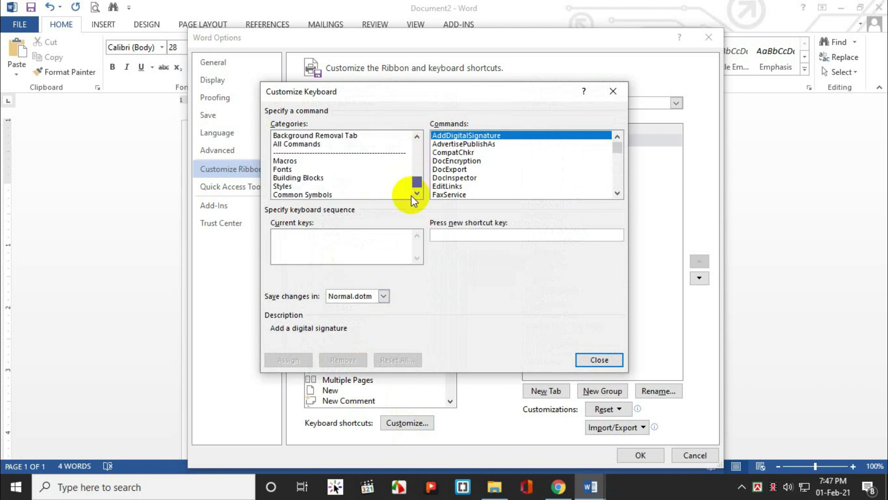
click(280, 170)
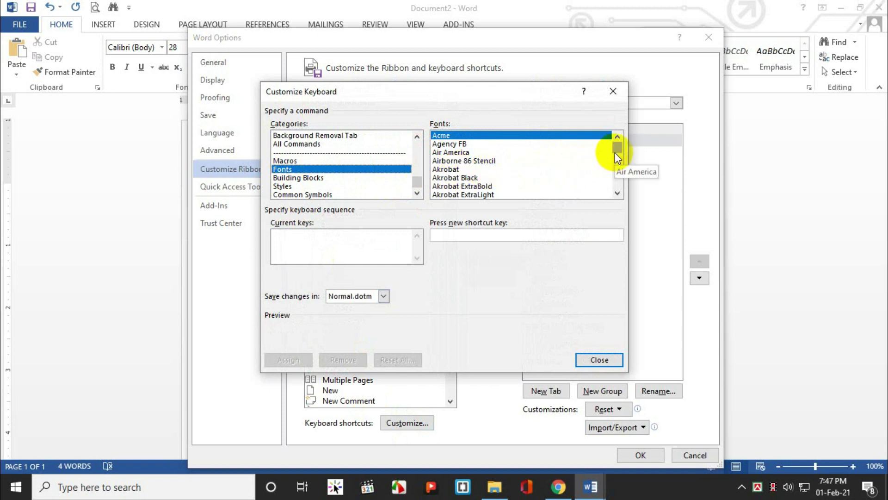
mouse_move(617, 151)
mouse_down()
mouse_move(617, 184)
mouse_move(596, 183)
mouse_up()
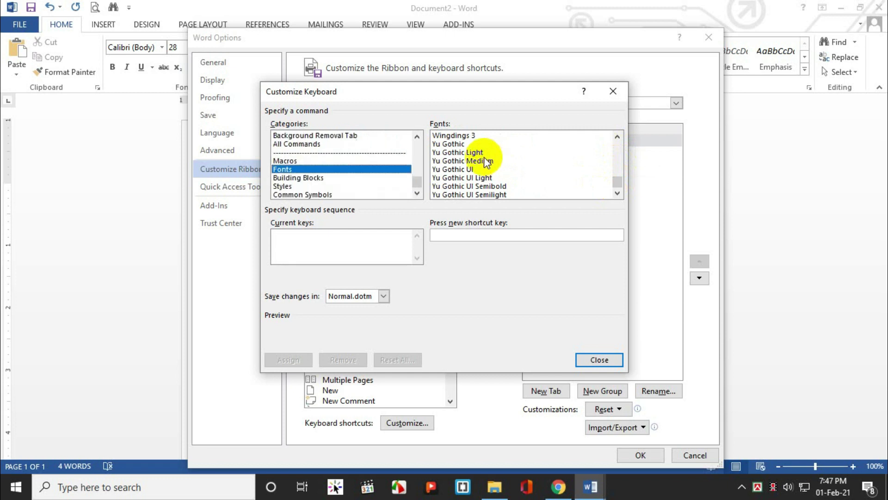
click(537, 176)
scroll(537, 176, up, 4)
scroll(547, 173, up, 3)
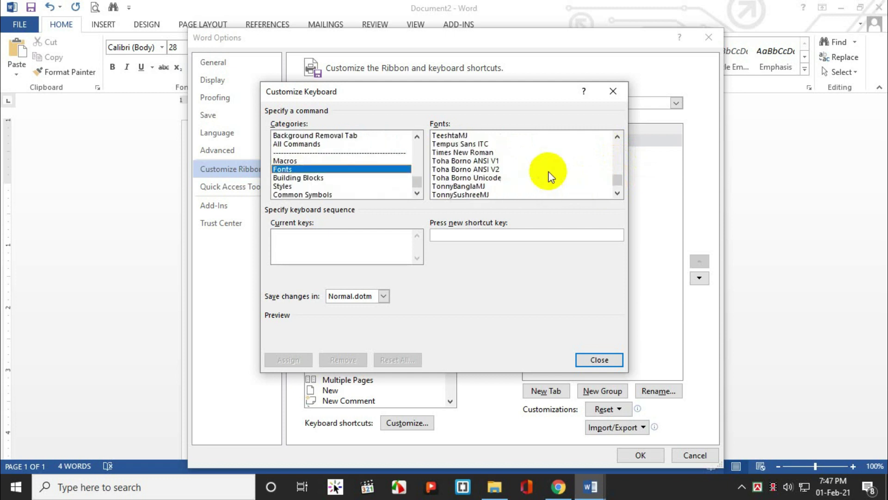
scroll(532, 174, up, 1)
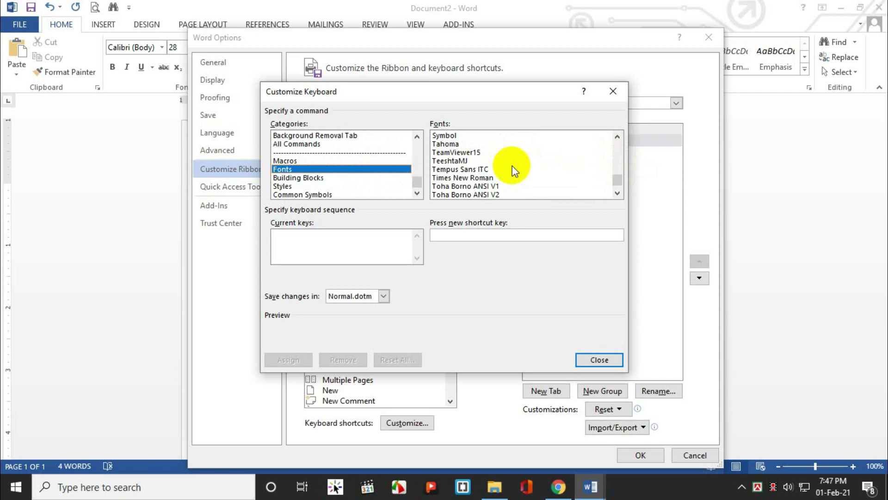
scroll(513, 171, up, 2)
scroll(514, 171, down, 2)
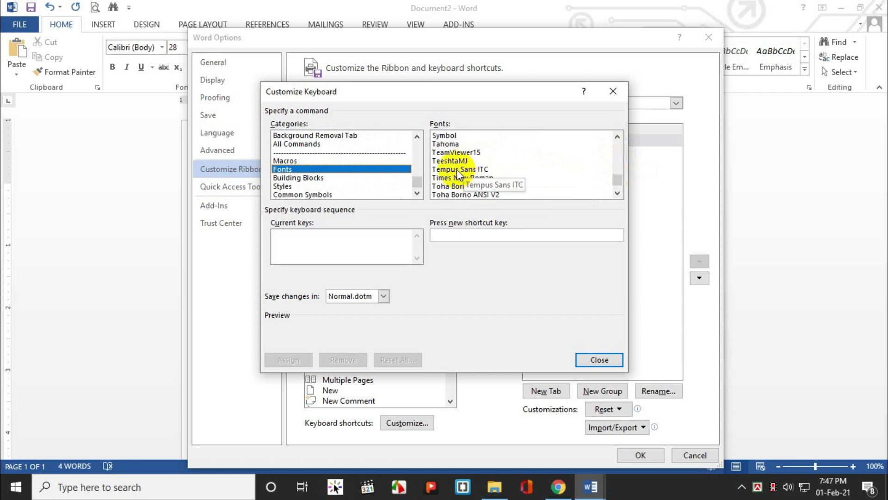
click(471, 170)
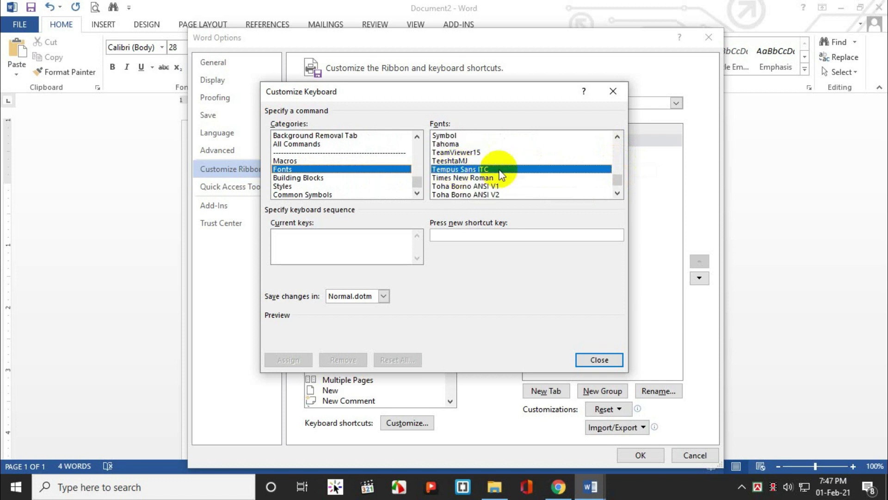
click(549, 177)
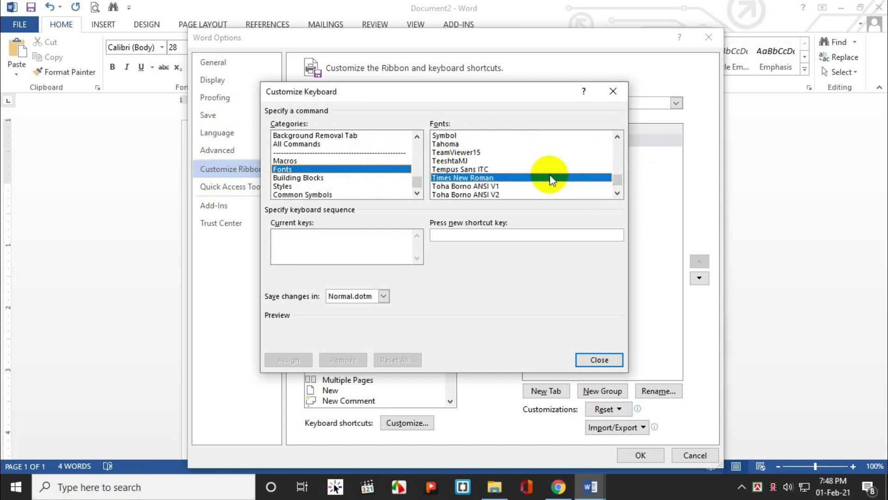
Step: Assign Ctrl+Shift+Z as the Times New Roman shortcut
click(445, 236)
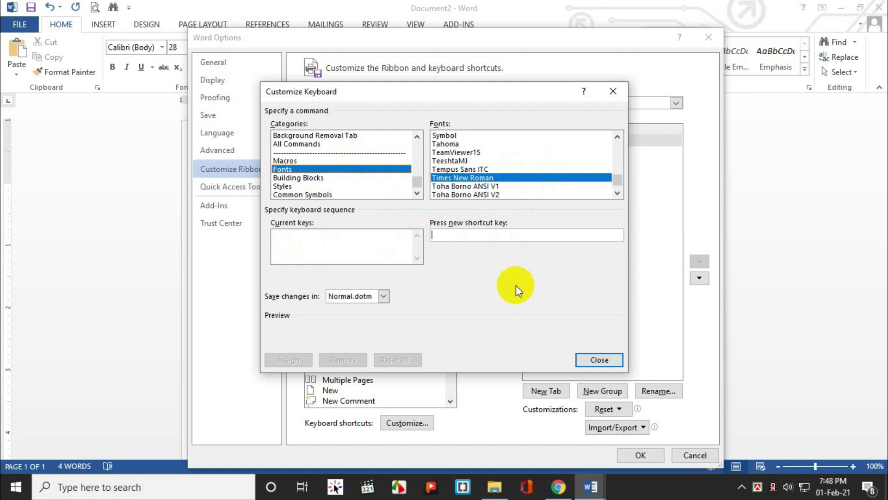
key(ctrl+shift+z)
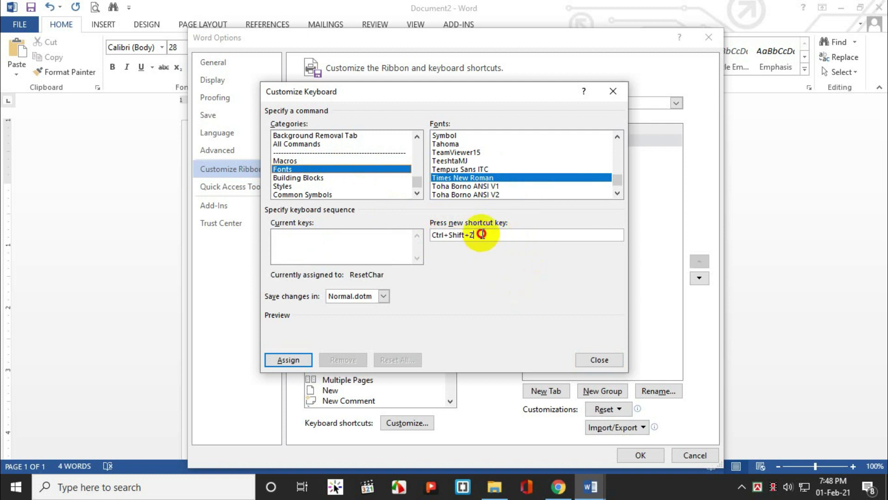
drag(476, 236, 428, 239)
key(BackSpace)
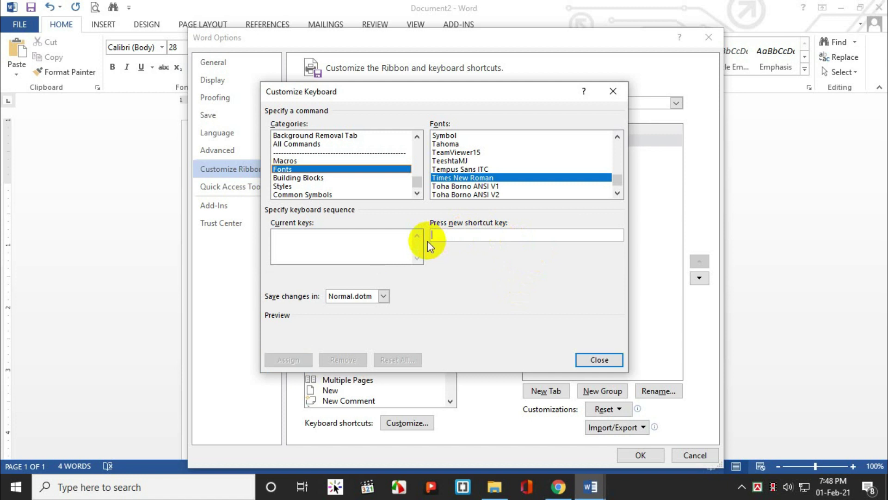
key(ctrl+shift+z)
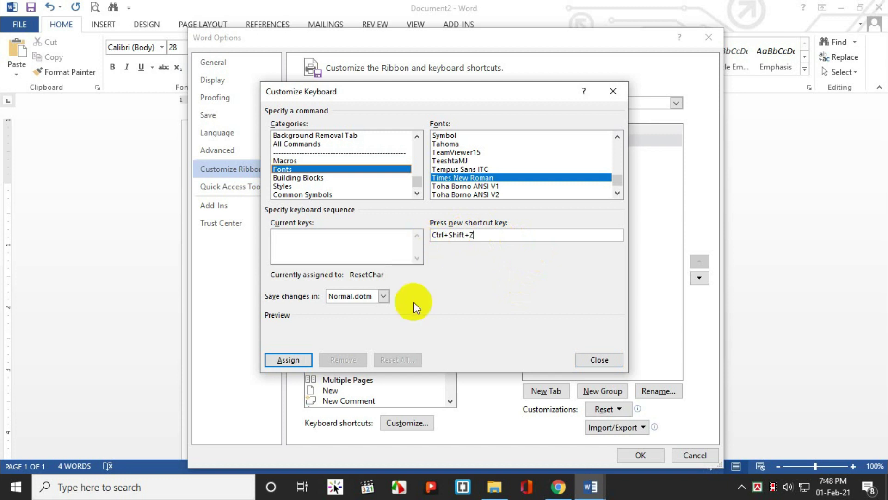
click(280, 362)
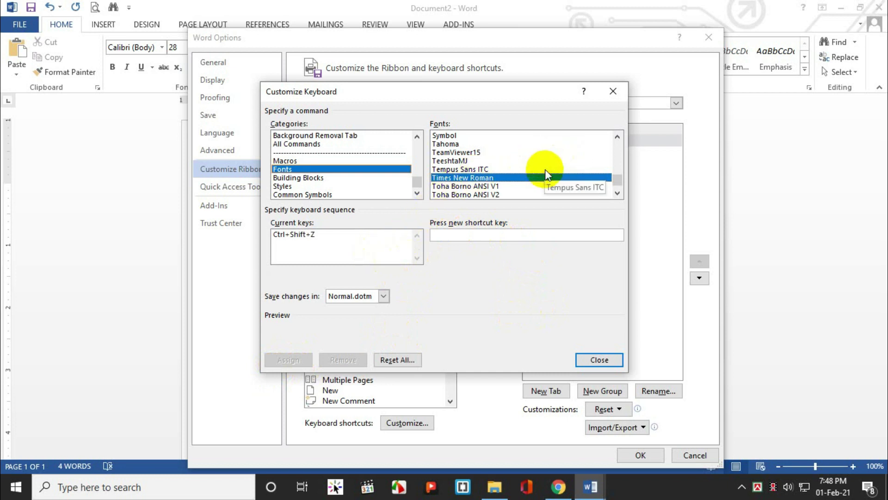
Step: Select SutonnyMJ in the Fonts list of Customize Keyboard
scroll(546, 174, up, 1)
scroll(546, 174, up, 1)
scroll(546, 174, up, 1)
scroll(546, 174, up, 1)
scroll(546, 174, up, 1)
scroll(545, 170, up, 1)
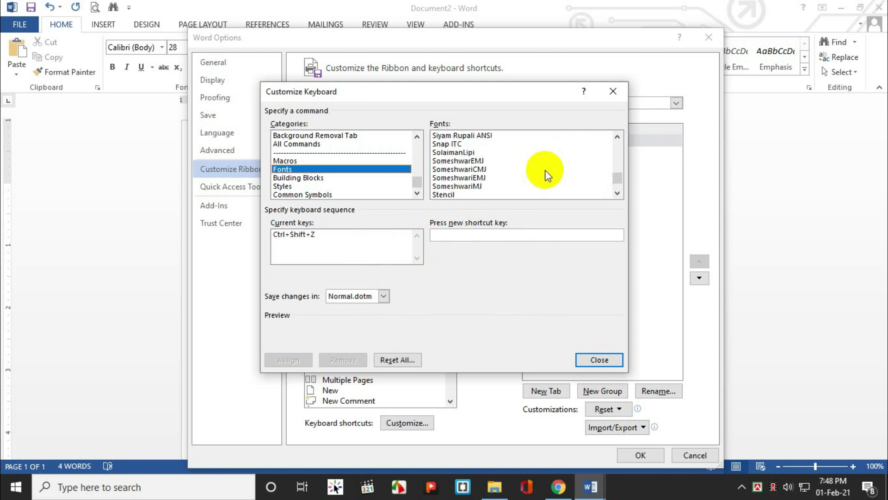
scroll(545, 170, up, 1)
scroll(545, 170, up, 2)
scroll(545, 170, up, 1)
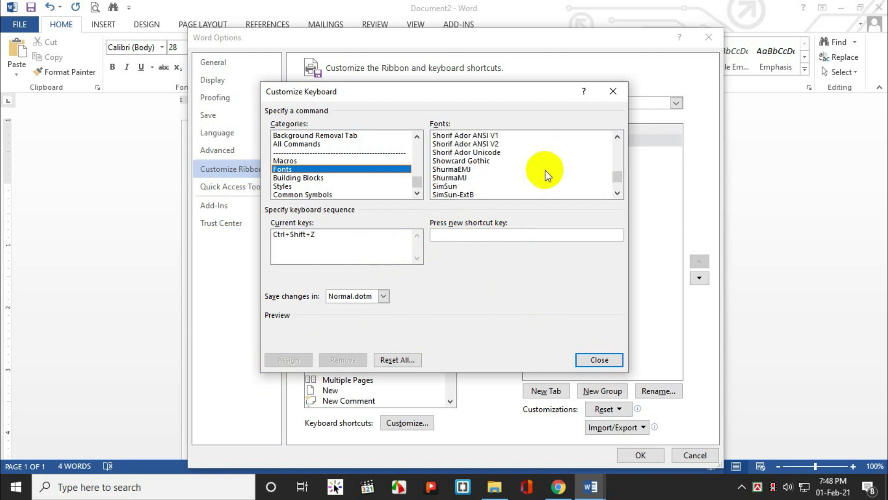
key(Down)
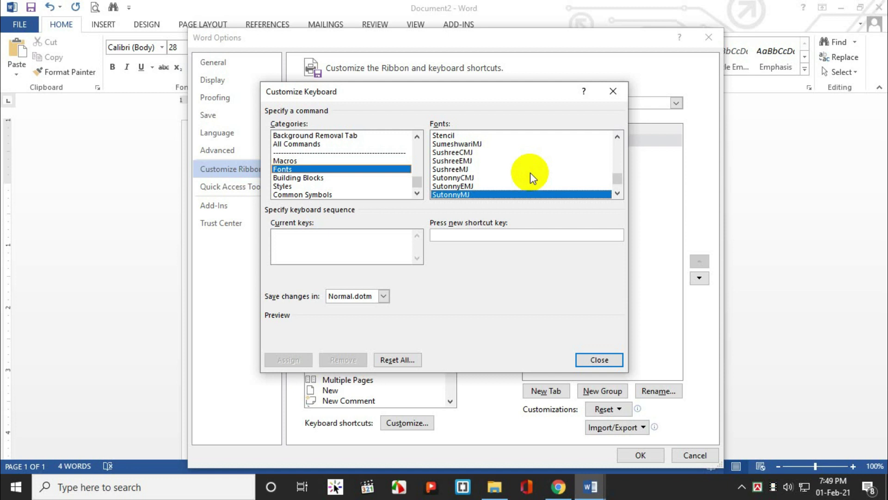
scroll(530, 173, down, 1)
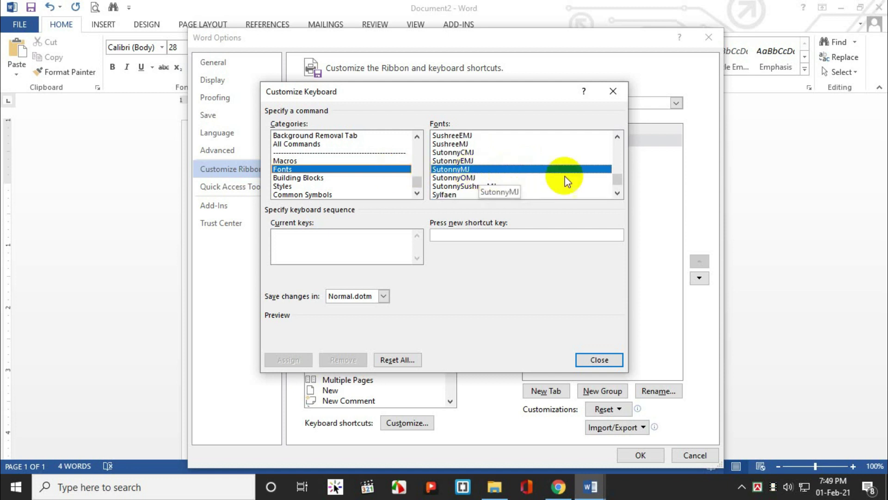
Step: Assign Ctrl+Shift+X to SutonnyMJ and close Customize Keyboard and Word Options
click(488, 236)
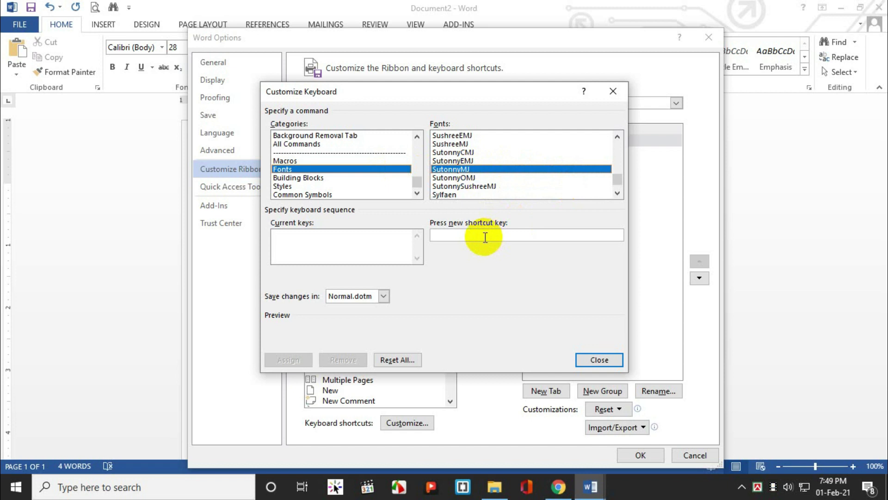
key(ctrl+shift+x)
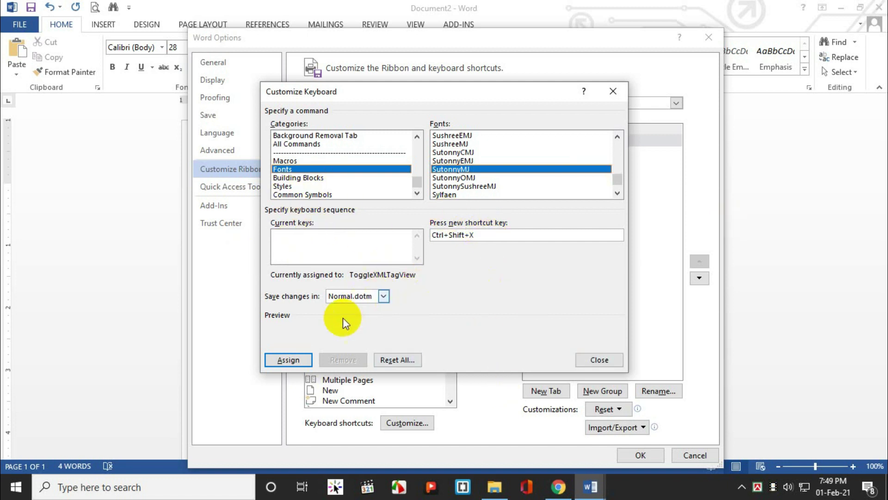
click(276, 362)
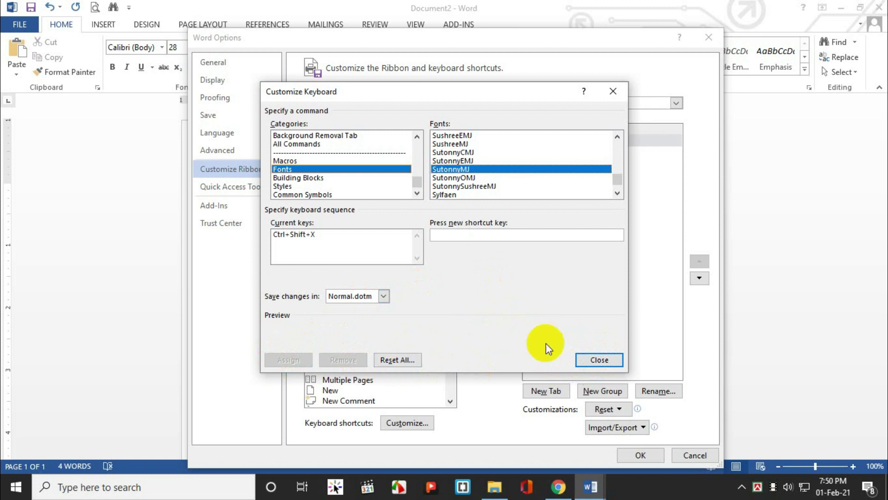
click(600, 360)
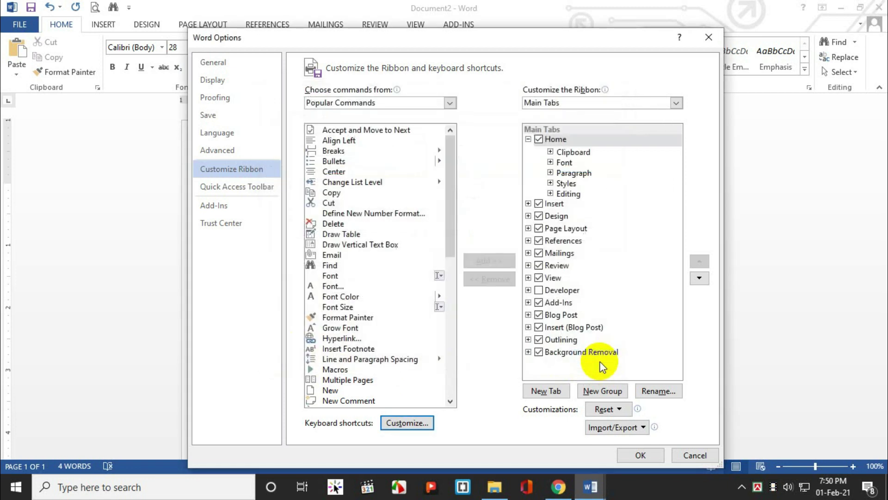
click(706, 39)
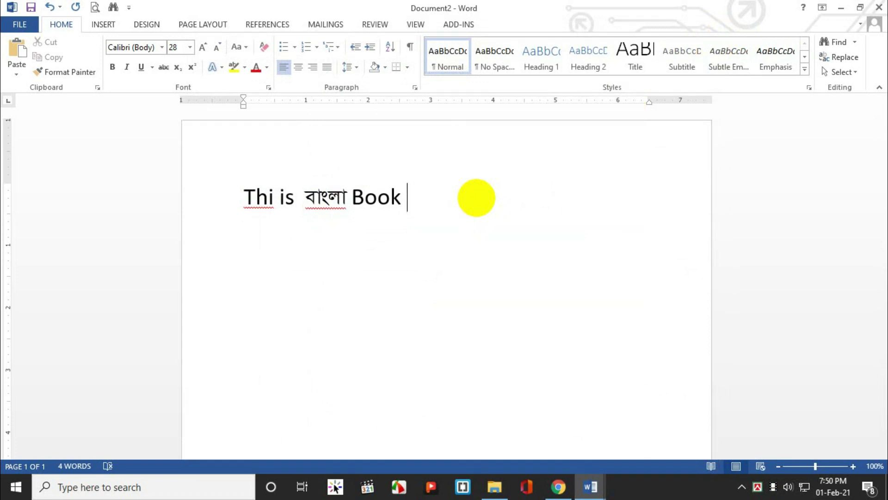
Step: Replace the old line with 'hellow', a Bangla name, and 'how are you?' in Times New Roman
triple_click(478, 198)
key(BackSpace)
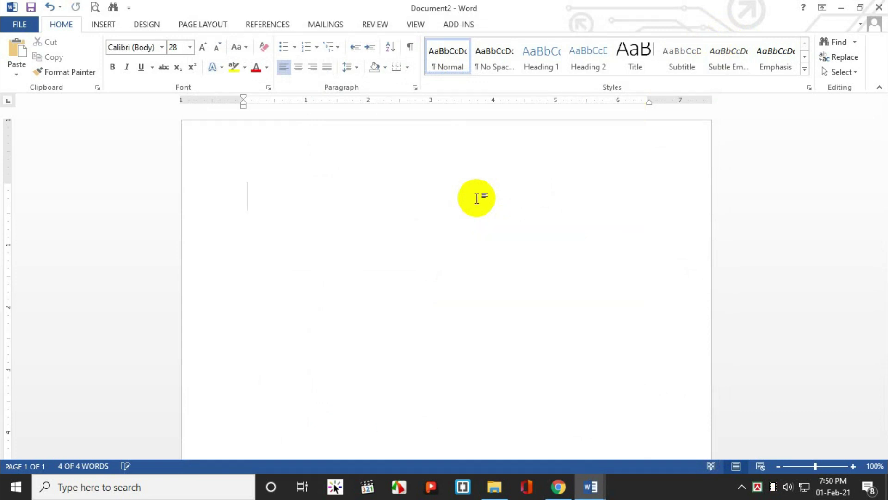
text(hellow)
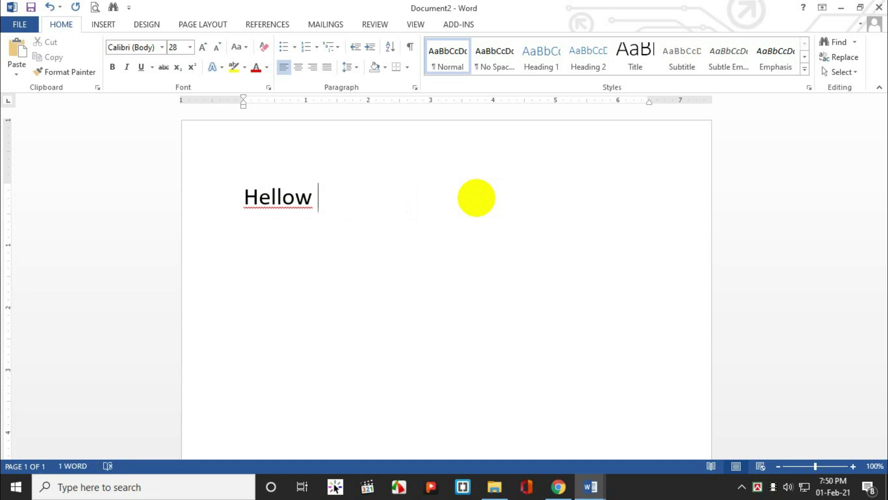
click(546, 300)
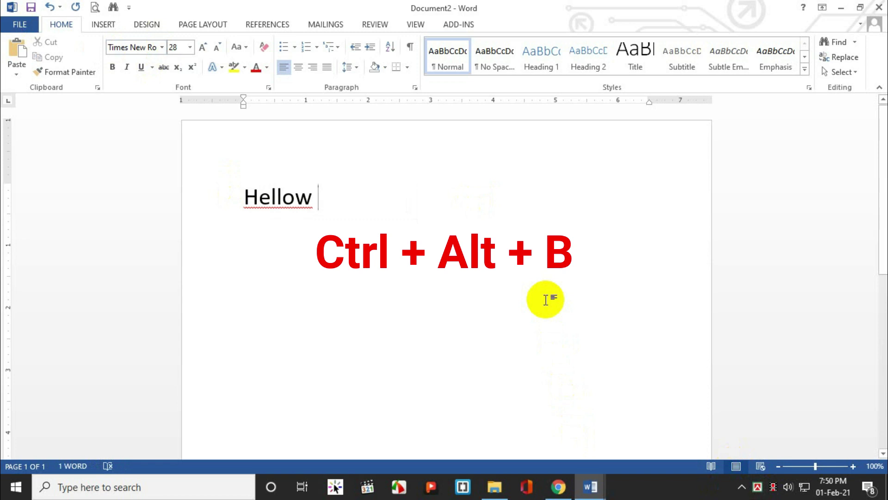
text(রি)
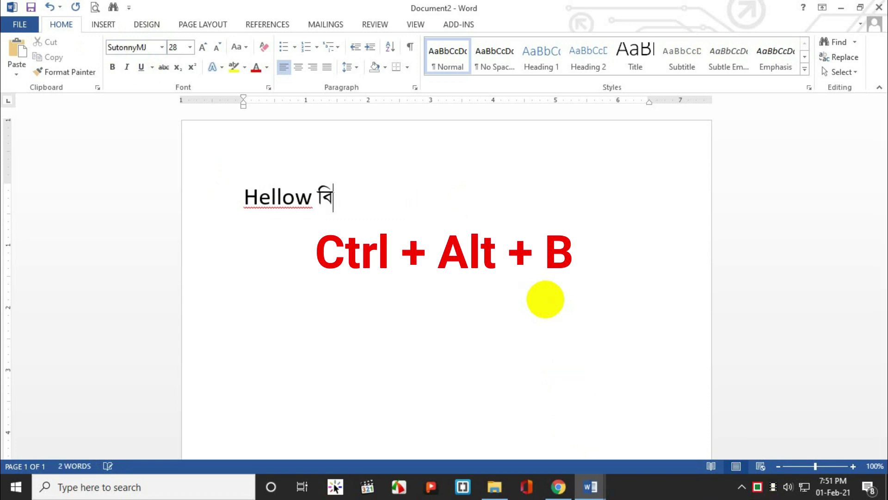
text(য়া)
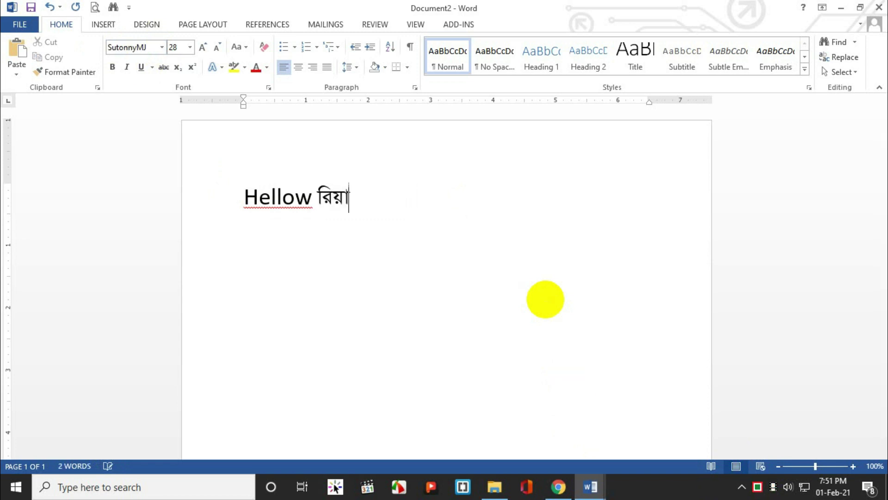
text(জ)
key(ctrl+alt+b)
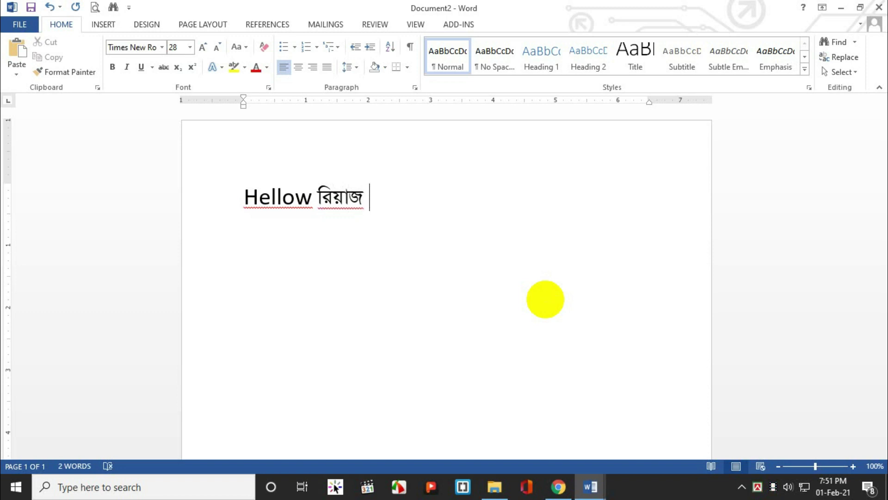
text(how are )
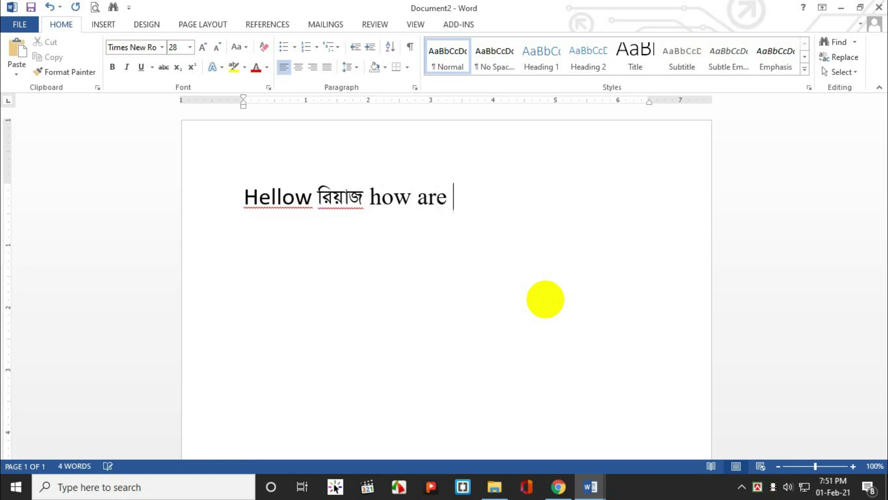
text(you?)
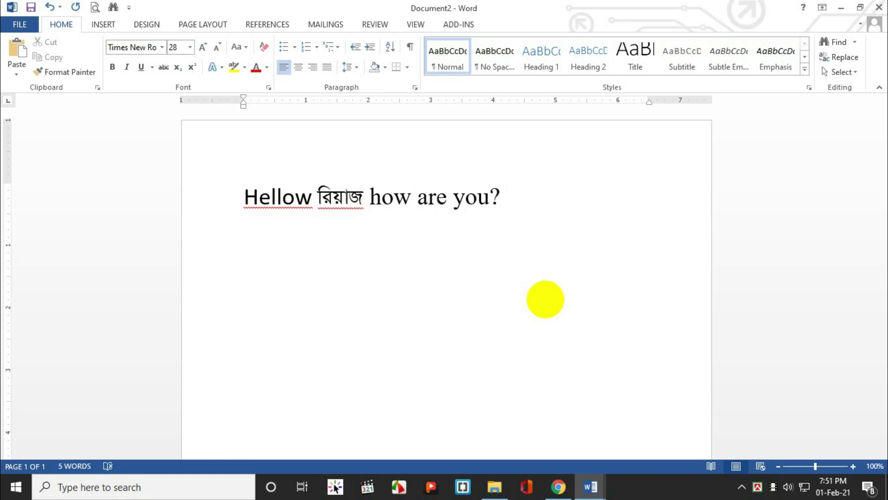
Step: Switch to SutonnyMJ with Ctrl+Alt+B and type the Bangla 'তুমি কেমন আছ'
key(ctrl+alt+b)
text( শ)
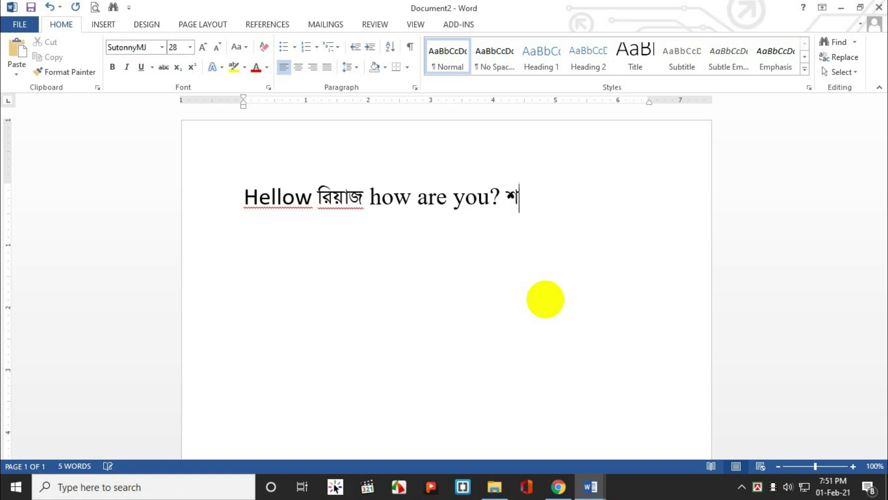
key(BackSpace)
text(,শ)
key(BackSpace)
text(শ)
key(BackSpace)
text(তুমি কেমন আ)
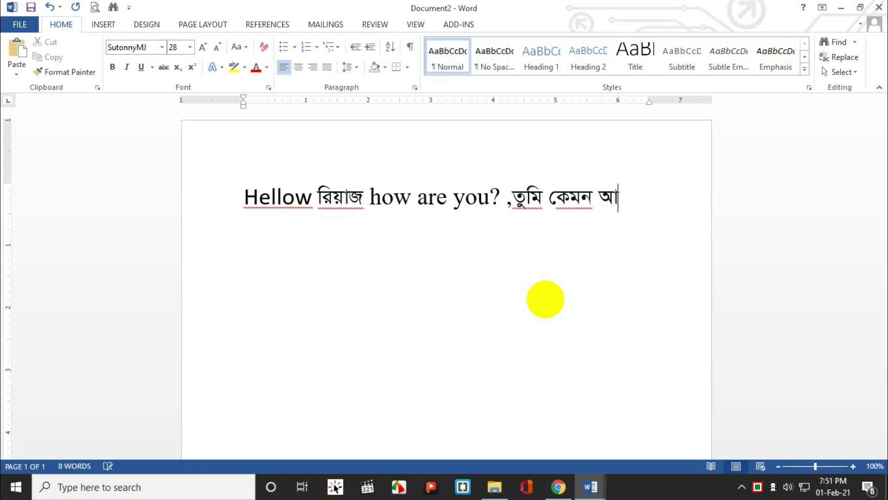
text(ছ)
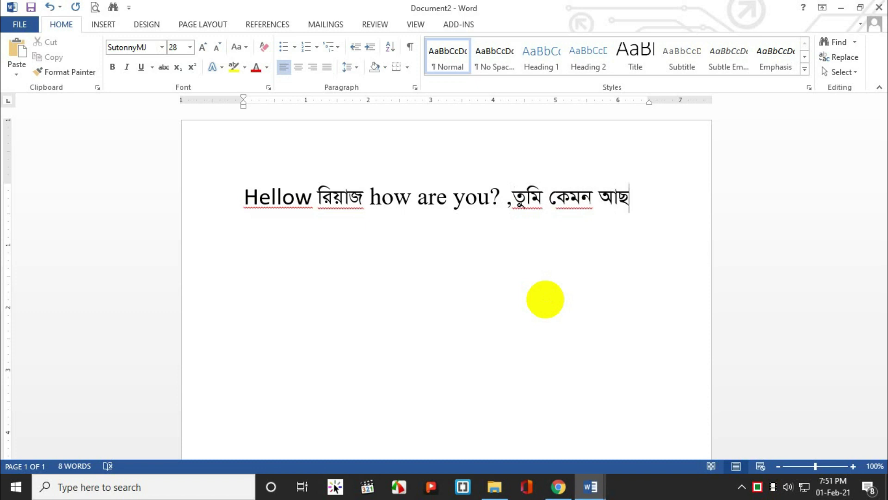